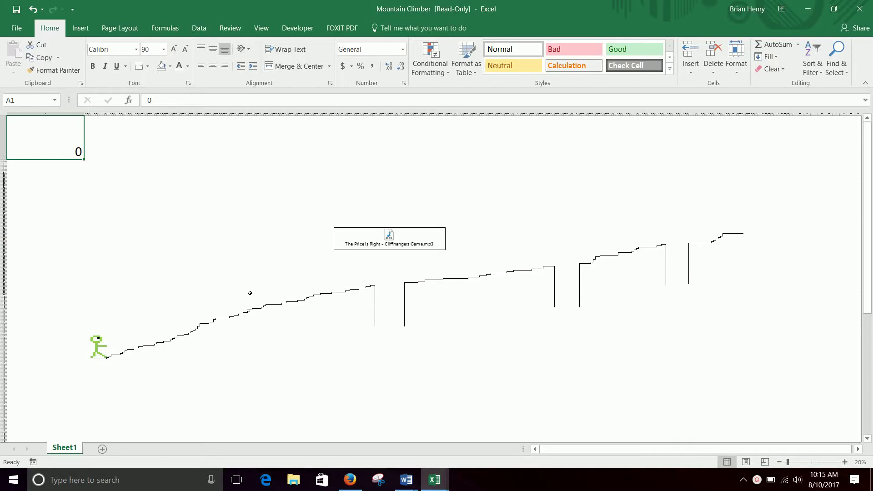
- Enter 50, then 100, then 200 in A1 to start the climber up the slope
click(60, 135)
text(50)
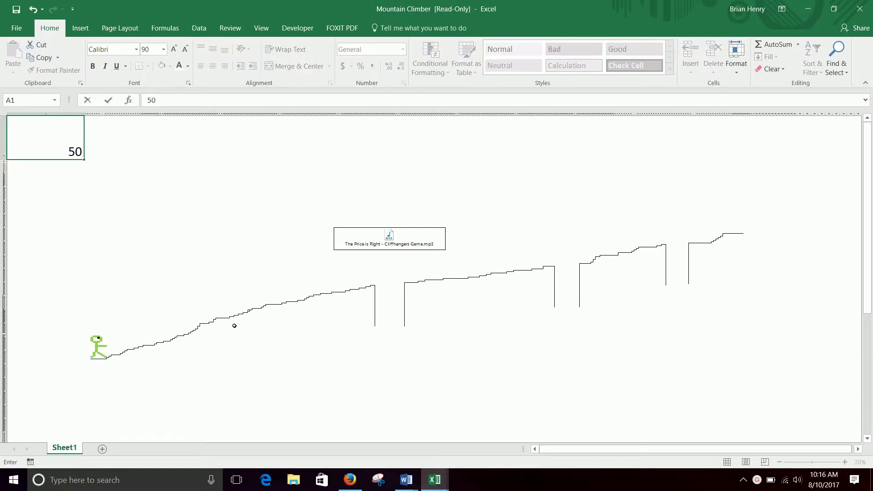
key(Return)
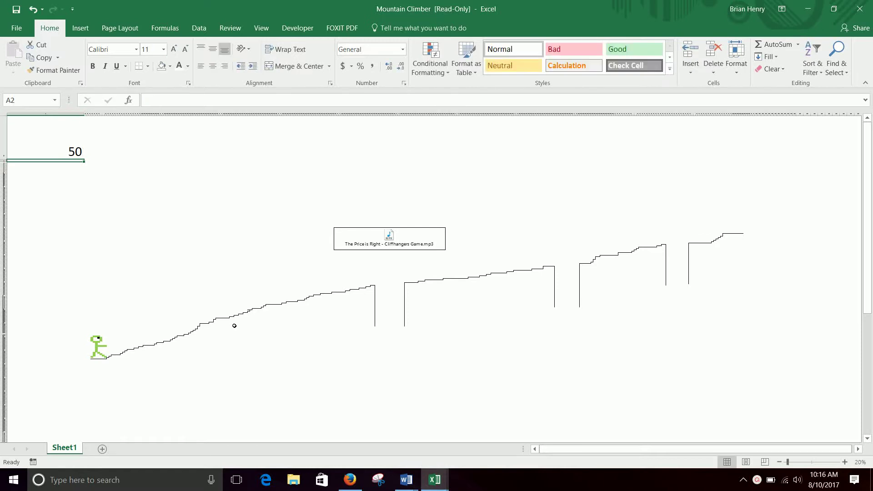
key(Up)
text(100)
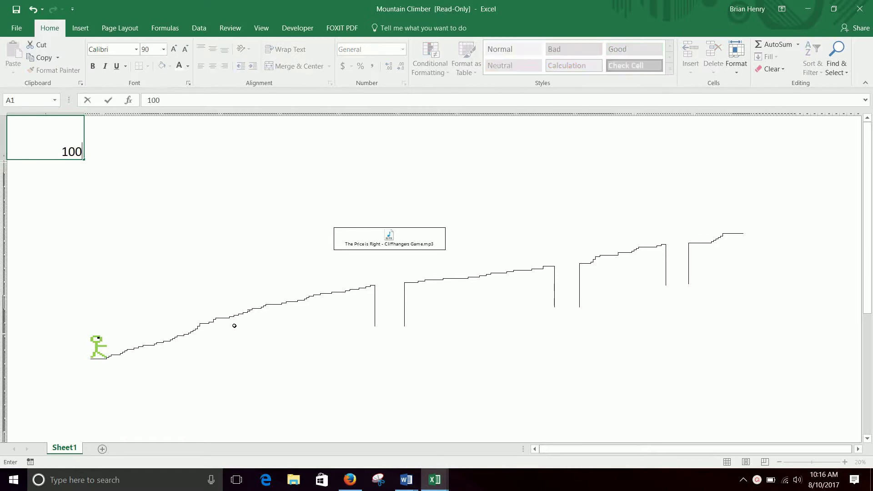
key(Return)
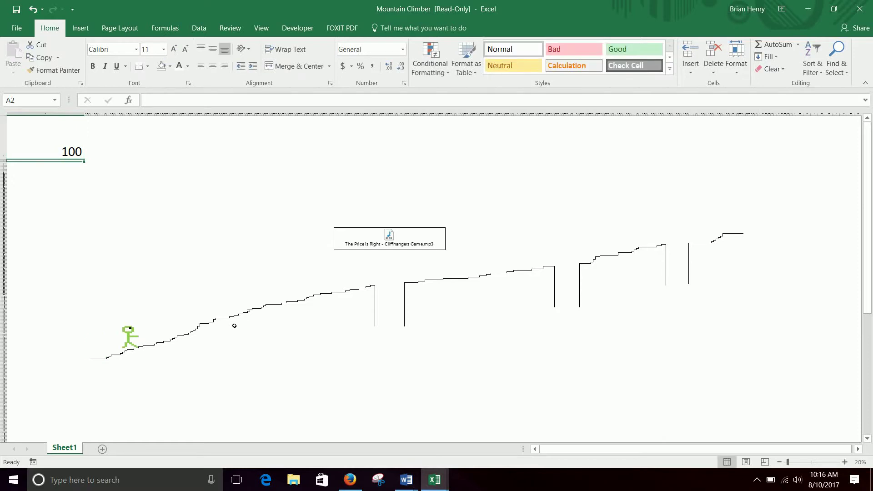
click(57, 155)
text(200)
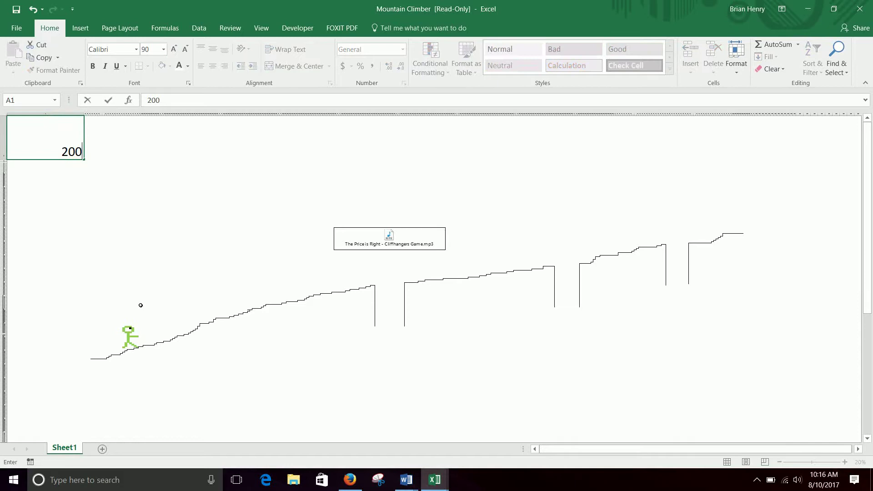
key(Return)
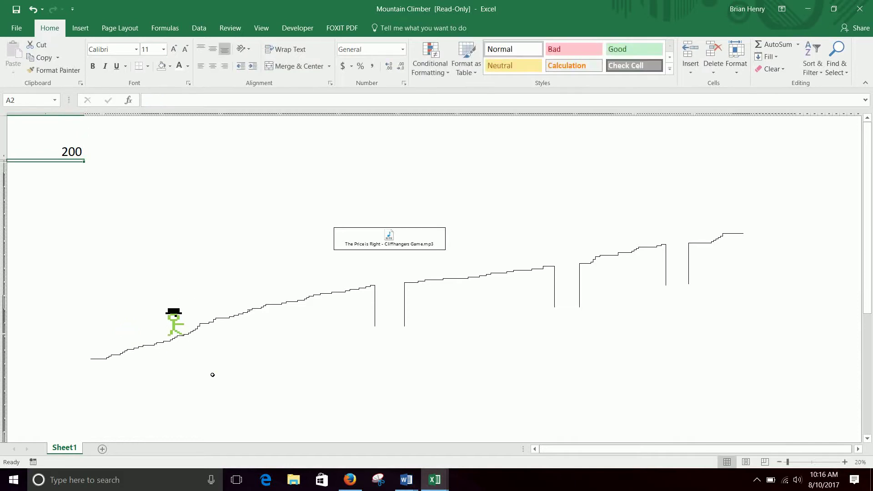
- Raise A1 to 500, 575 and then 650 to reach the first gap
click(52, 137)
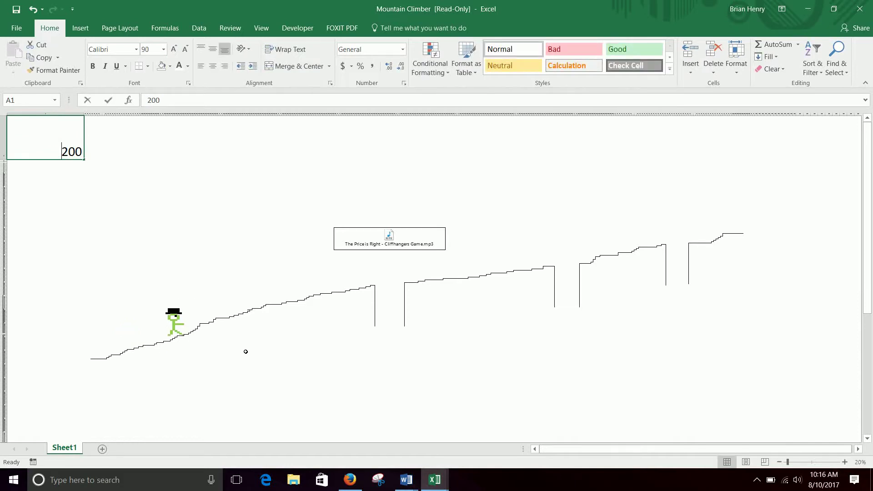
text(500)
key(Return)
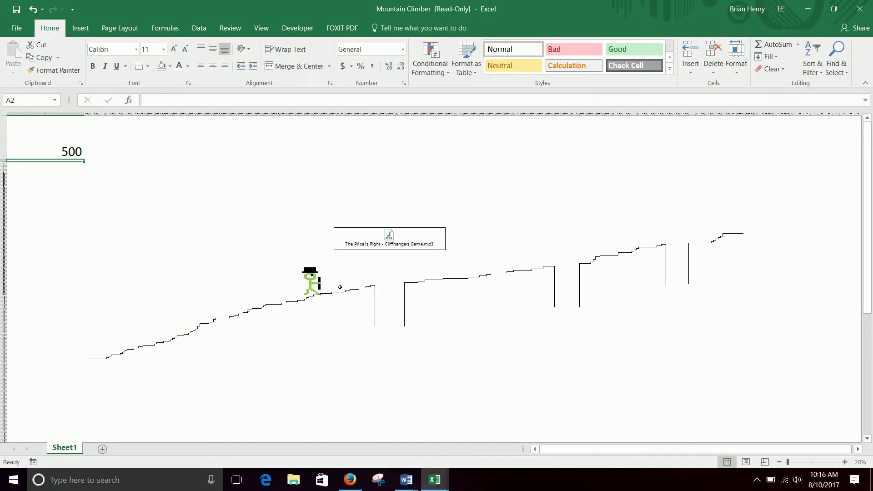
click(58, 146)
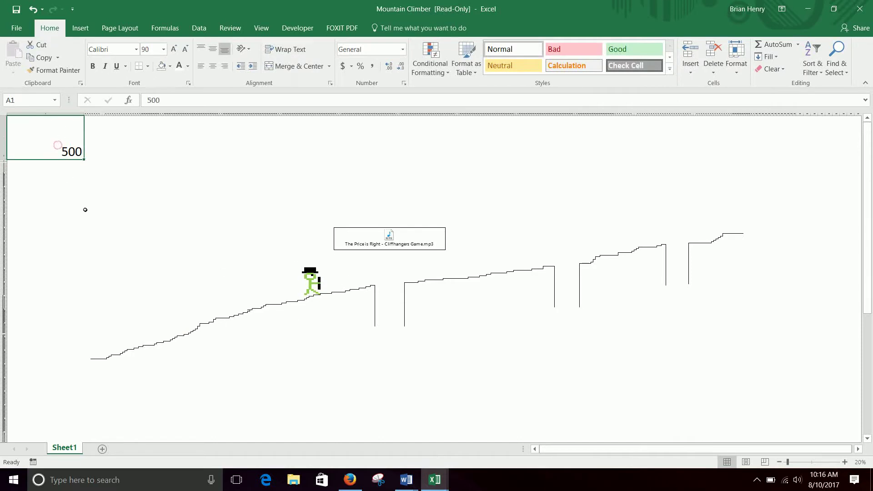
text(575)
key(Return)
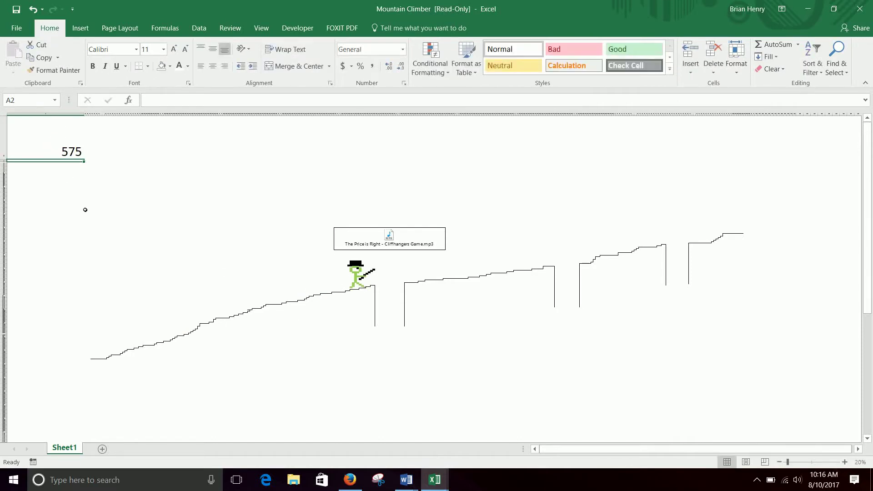
click(72, 136)
text(650)
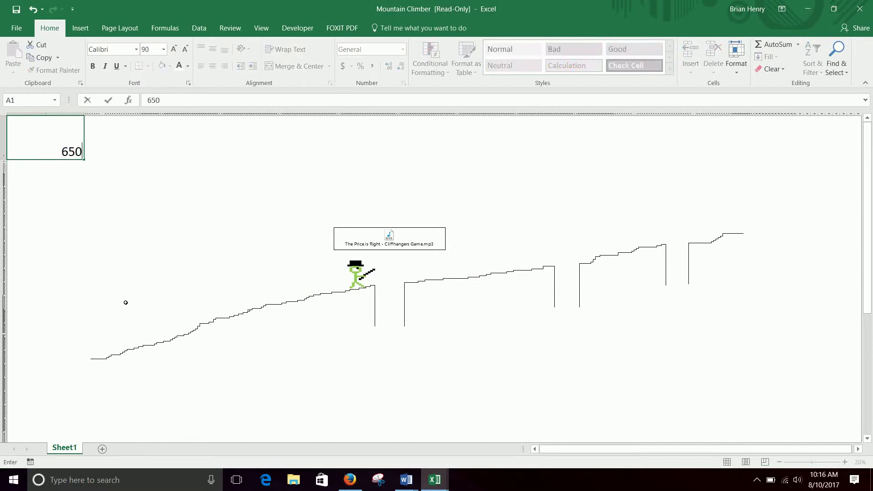
key(Return)
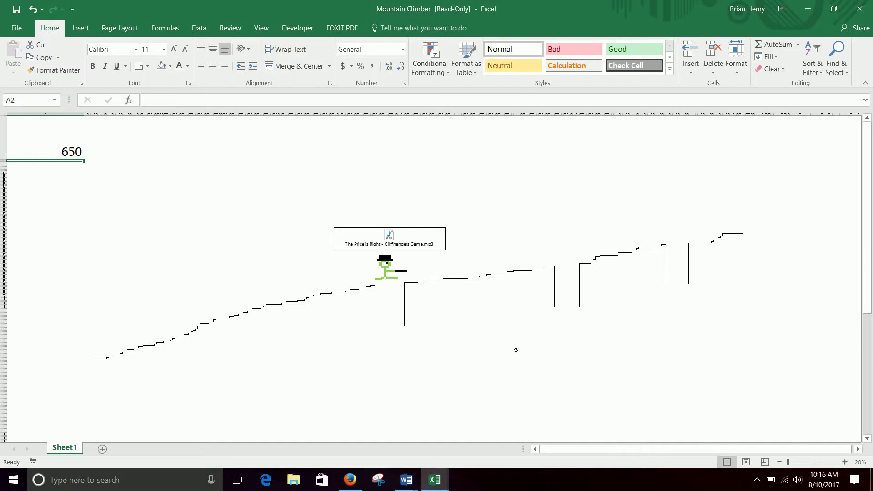
- Set A1 to 700 so "Business Students Have Passed!!" appears
click(46, 126)
text(93)
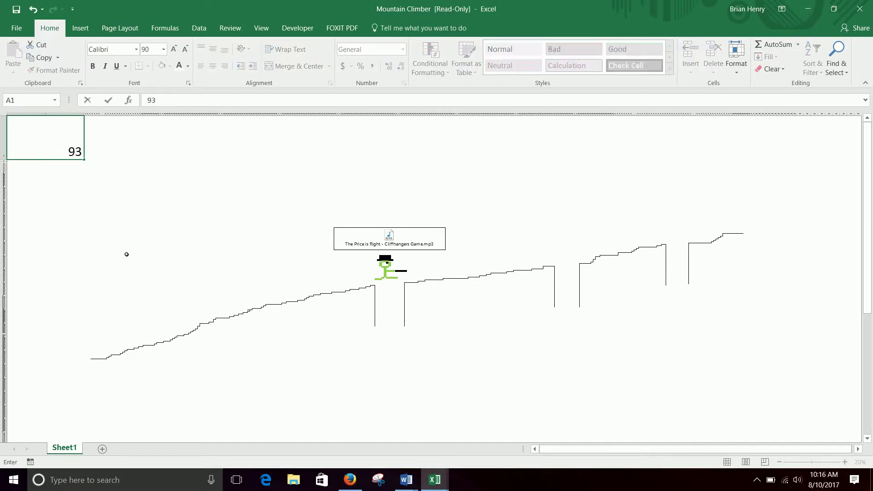
text(0)
key(BackSpace)
key(BackSpace)
key(BackSpace)
text(700)
key(Return)
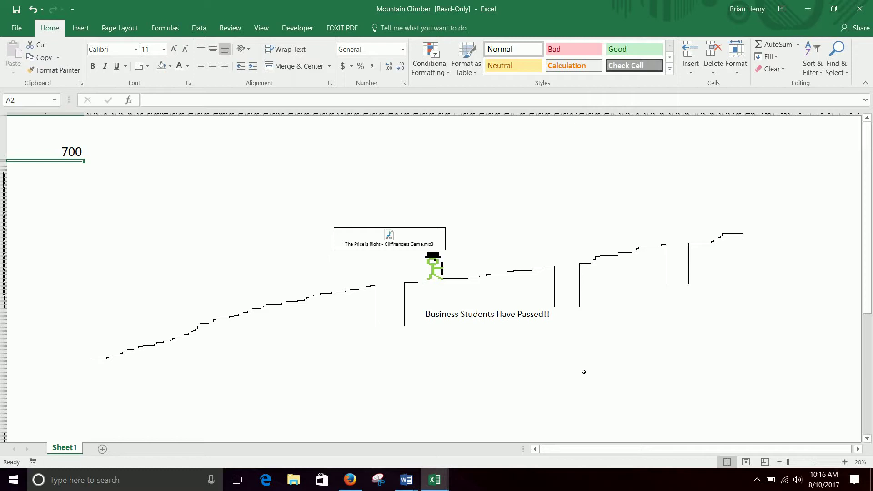
- Set A1 to 930 to send the climber to the summit
click(75, 136)
text(930)
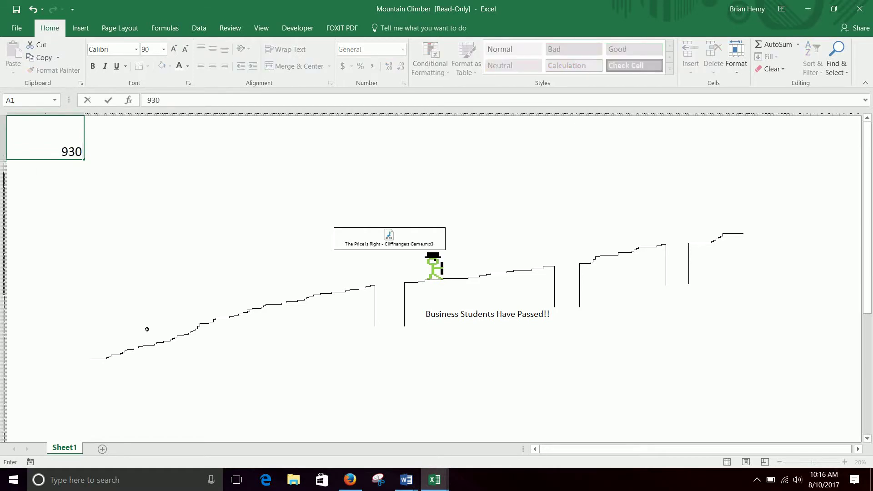
key(Return)
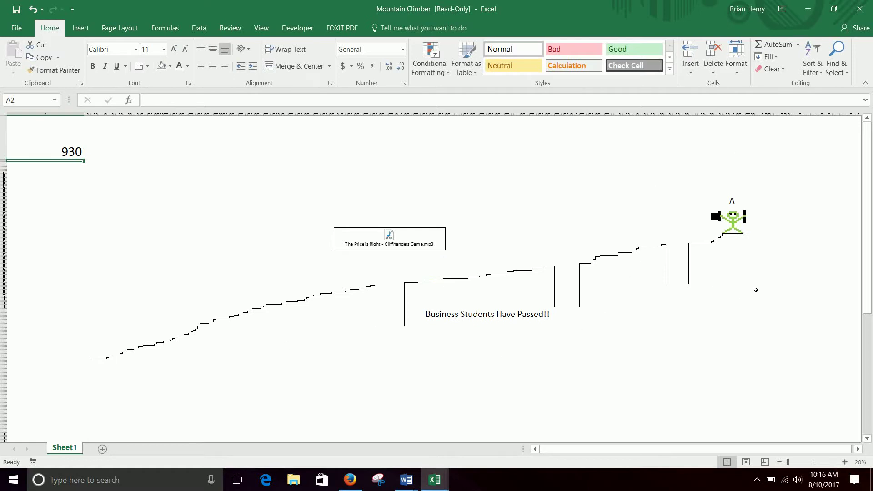
double_click(389, 236)
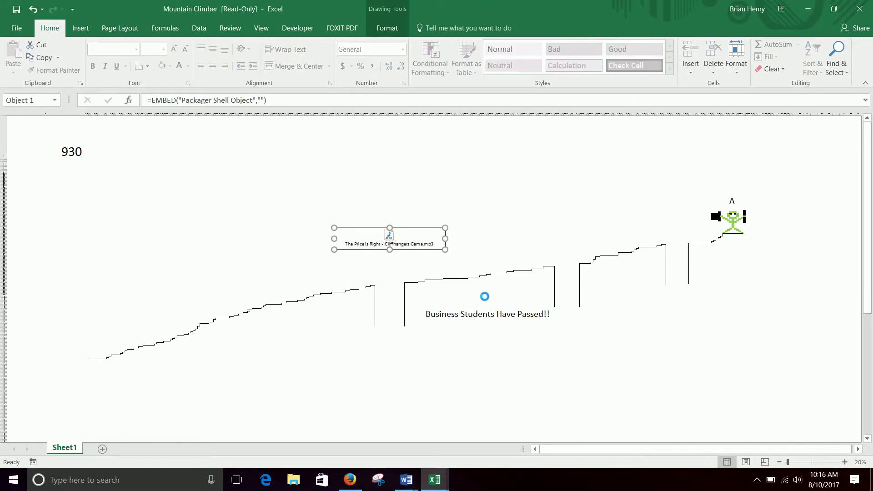
click(477, 243)
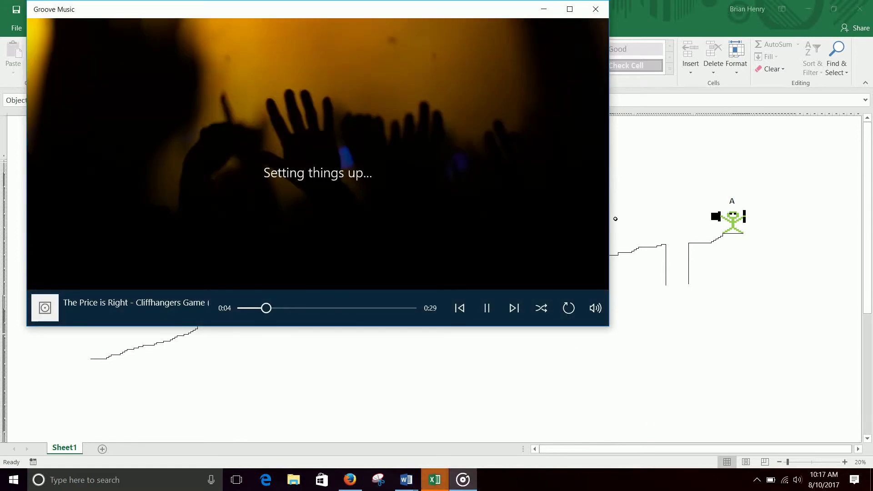
click(431, 476)
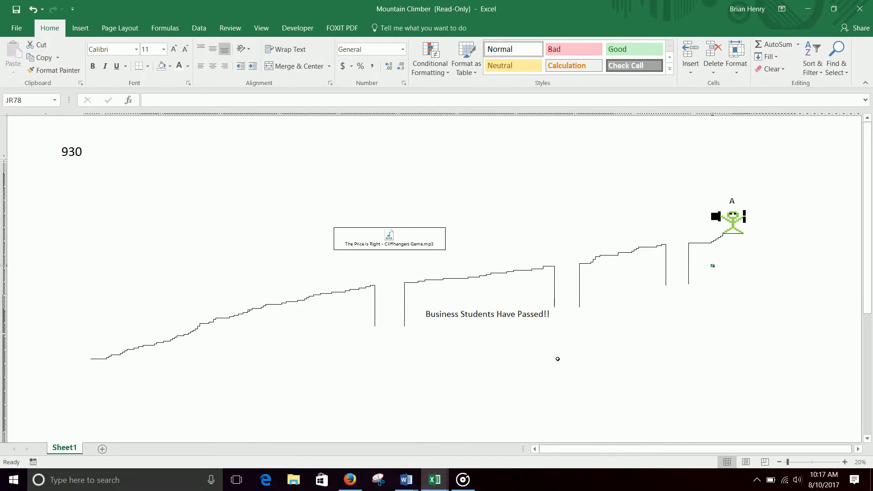
click(463, 479)
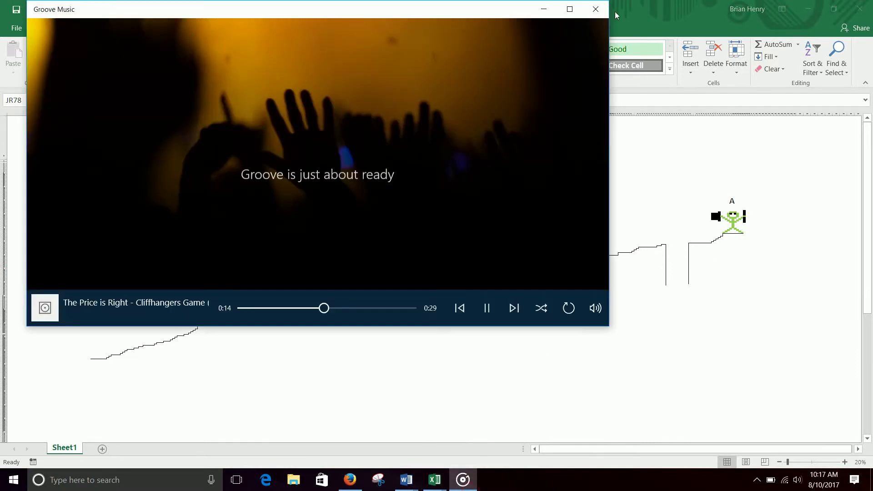
click(595, 9)
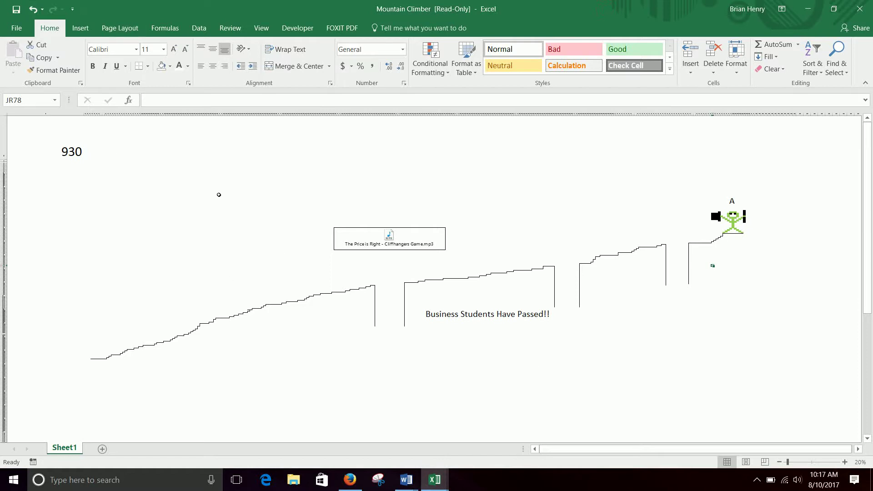
- Reset A1 to 0 so the climber returns to the bottom
click(73, 152)
text(0)
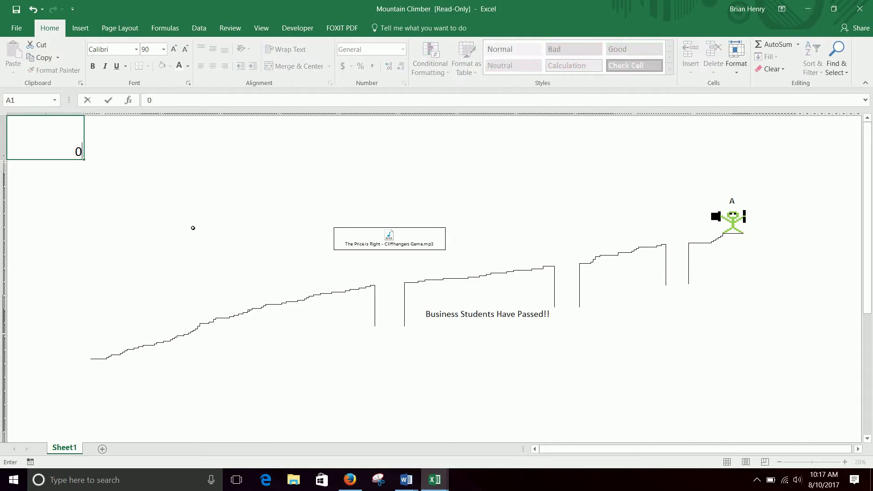
key(Return)
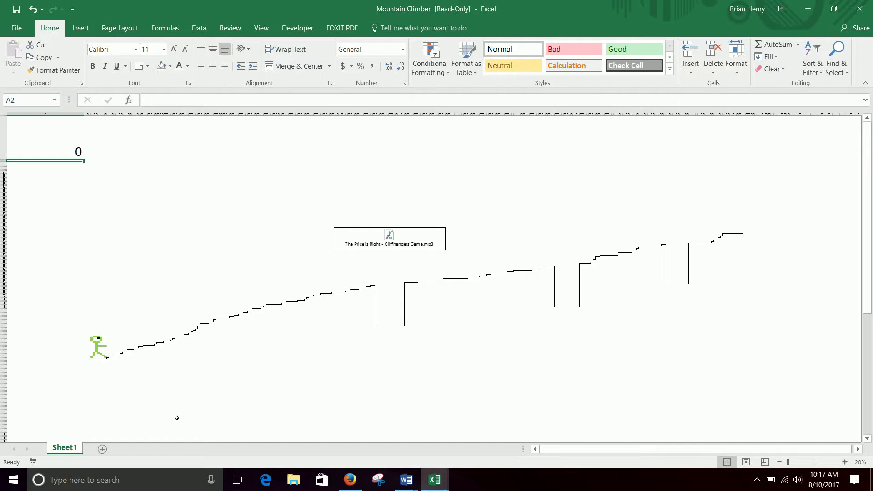
- Add a blank Sheet3 and copy the climber's cell block from Sheet1
click(101, 451)
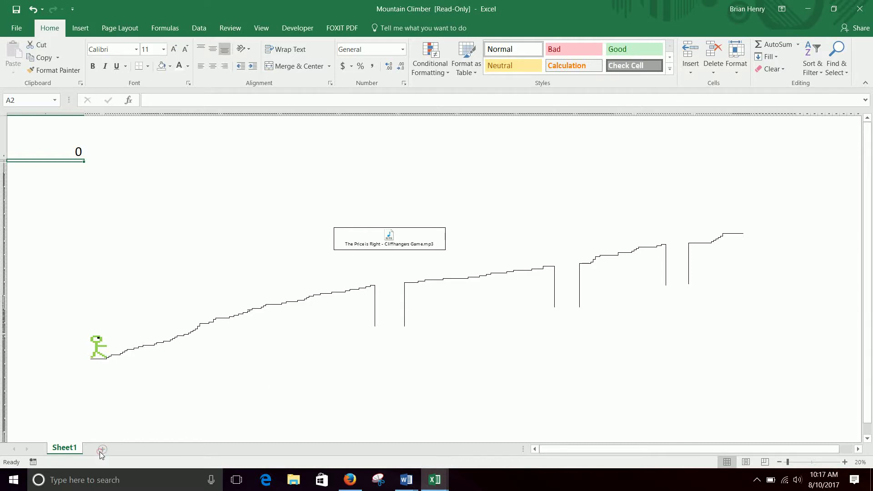
click(66, 449)
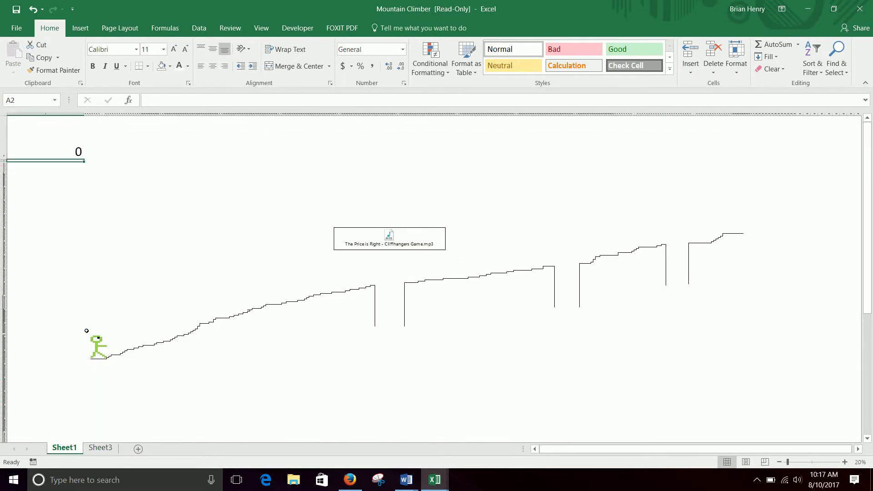
drag(85, 330, 250, 392)
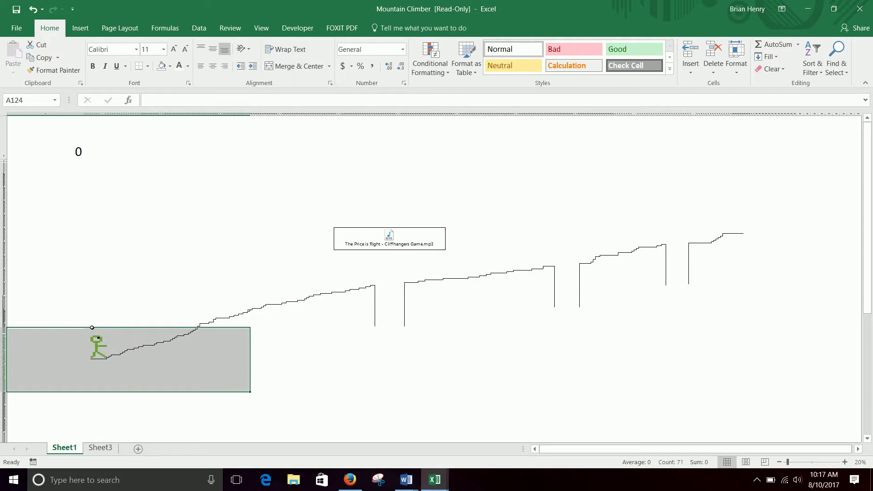
key(ctrl+c)
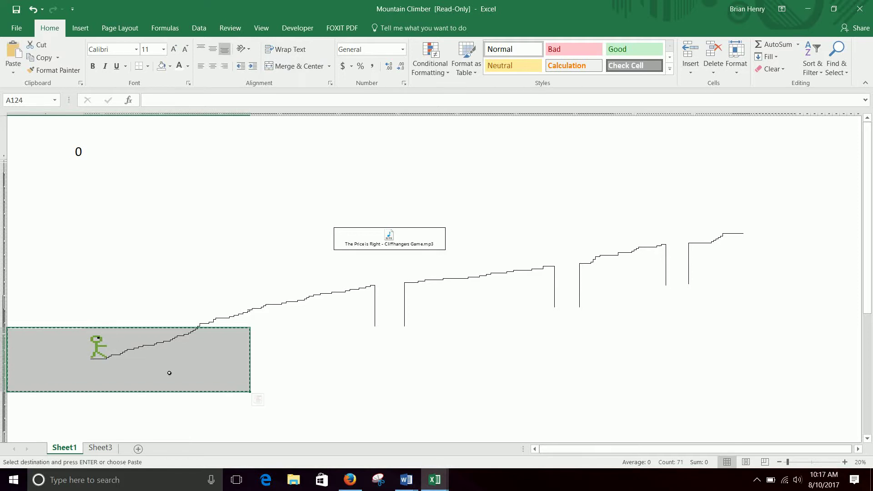
- Paste the copied climber block into Sheet3 starting at A17
click(100, 448)
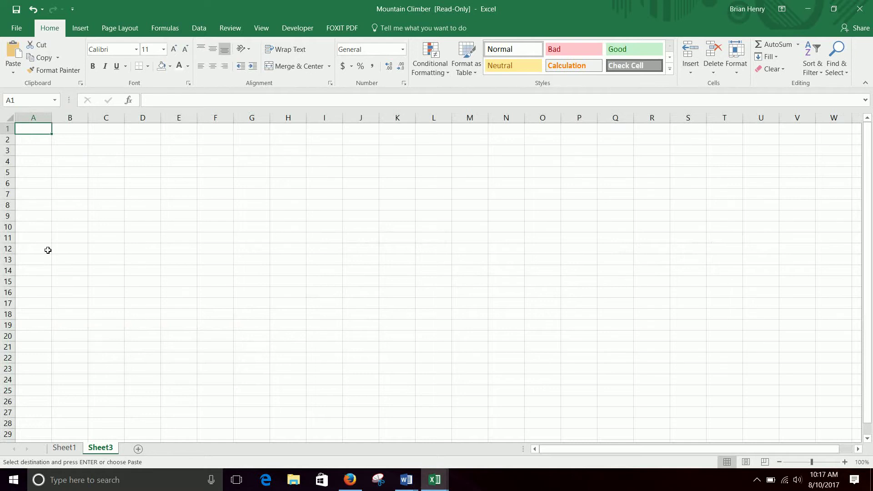
click(45, 303)
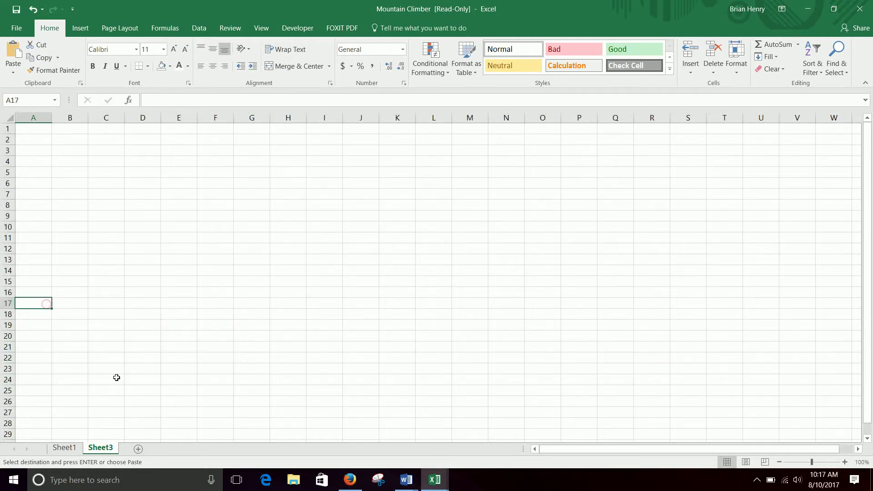
key(ctrl+v)
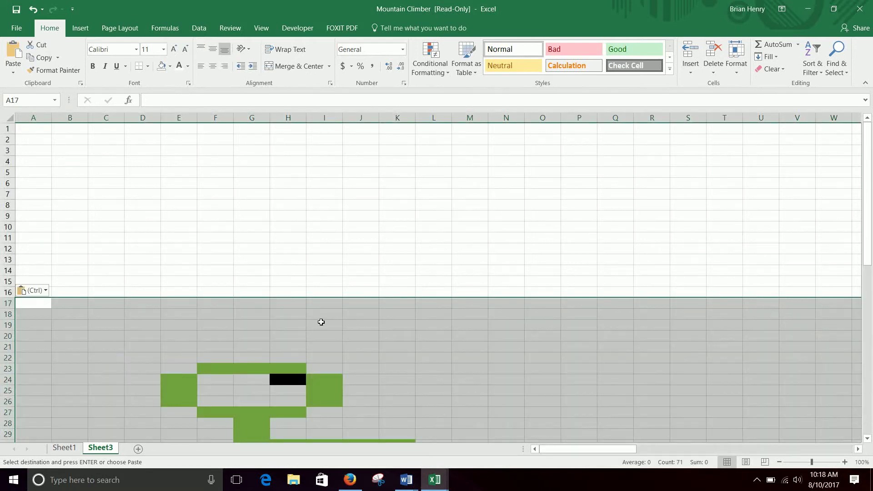
scroll(397, 358, down, 4)
scroll(399, 358, down, 4)
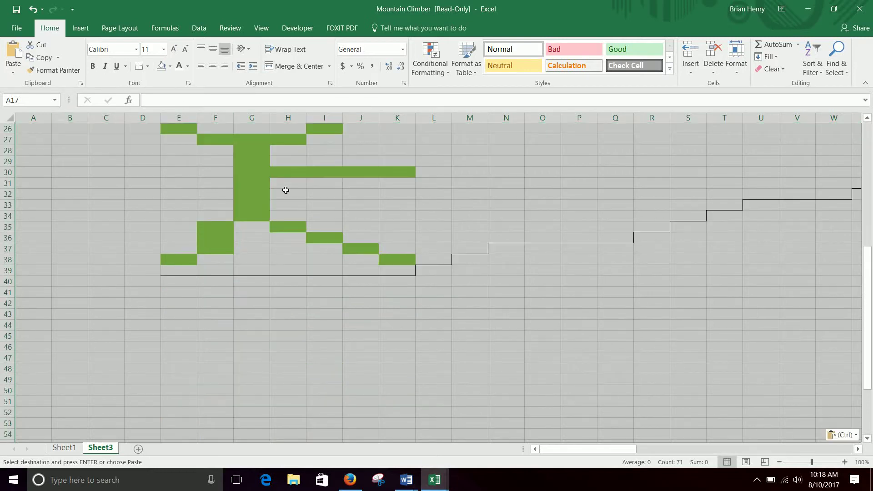
scroll(285, 191, up, 2)
- Select columns E through AP on Sheet3
click(64, 448)
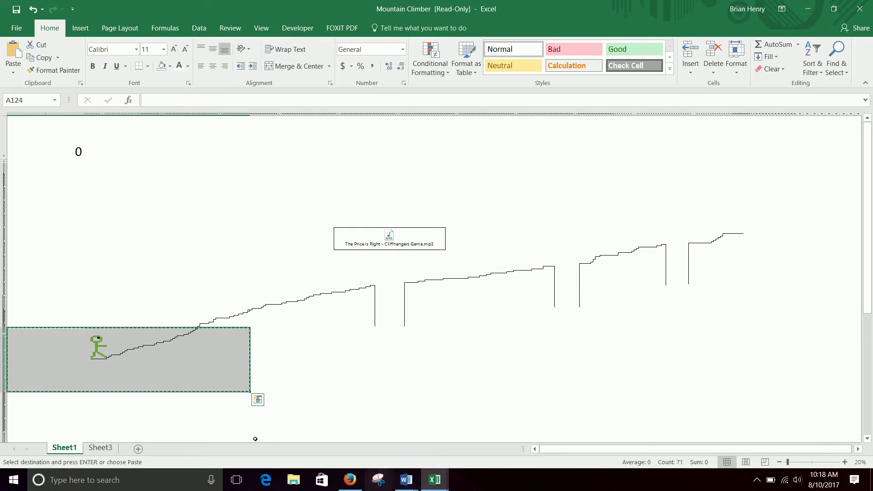
click(101, 447)
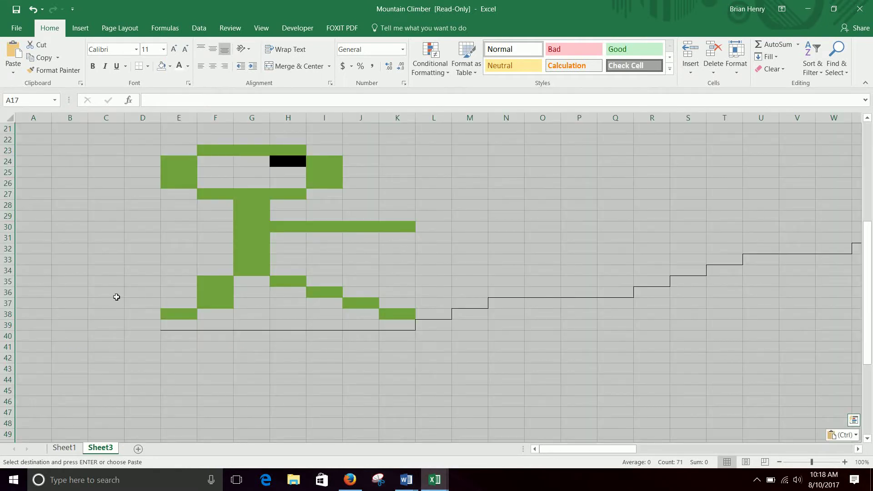
scroll(403, 429, up, 3)
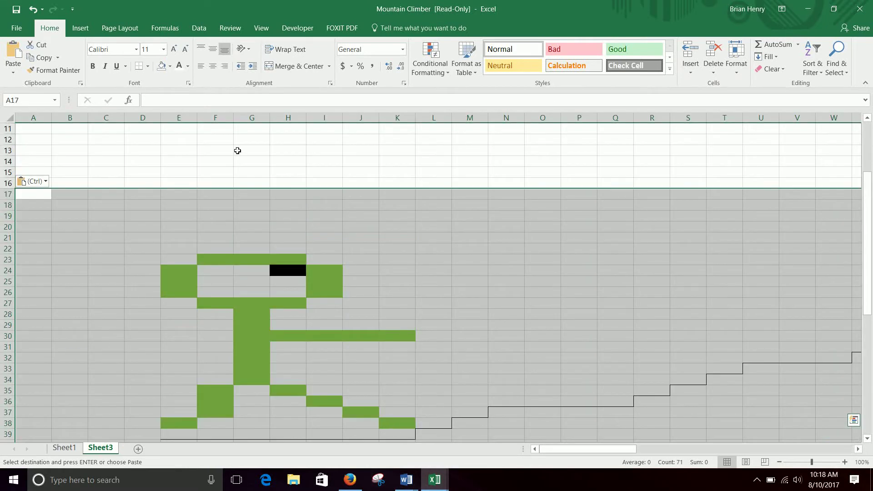
drag(176, 123, 782, 192)
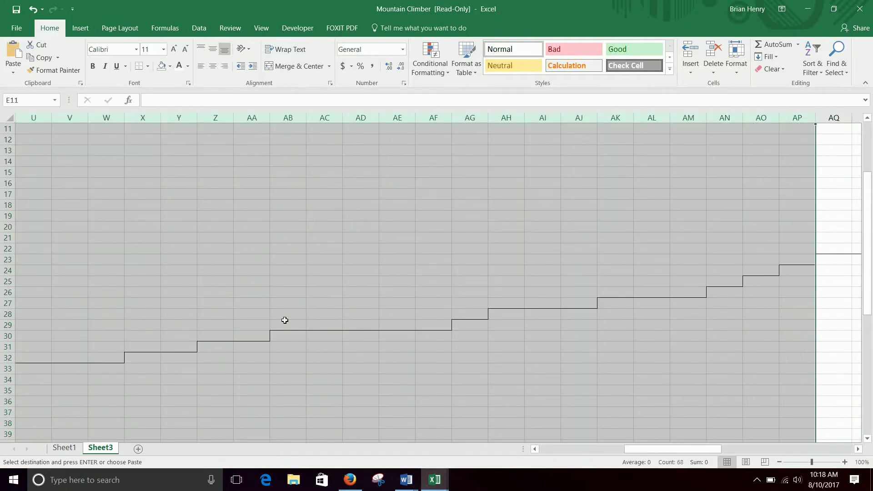
- Set the width of columns E to AP to 3
right_click(459, 214)
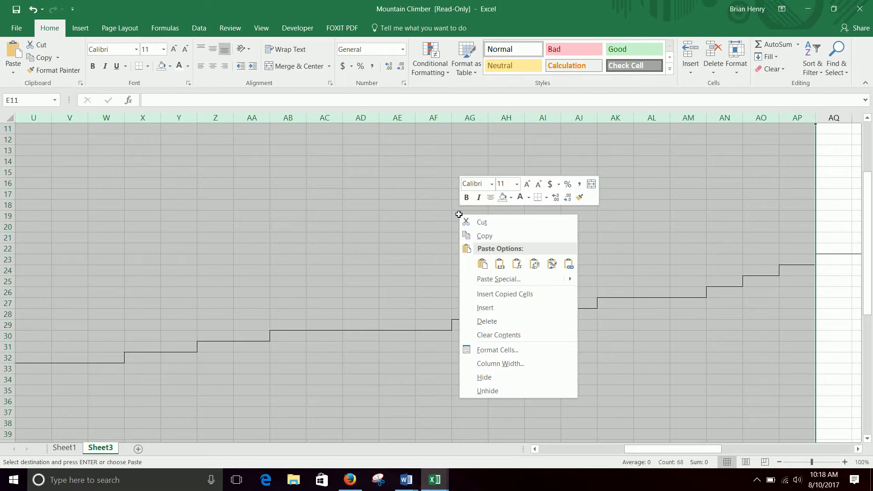
click(521, 366)
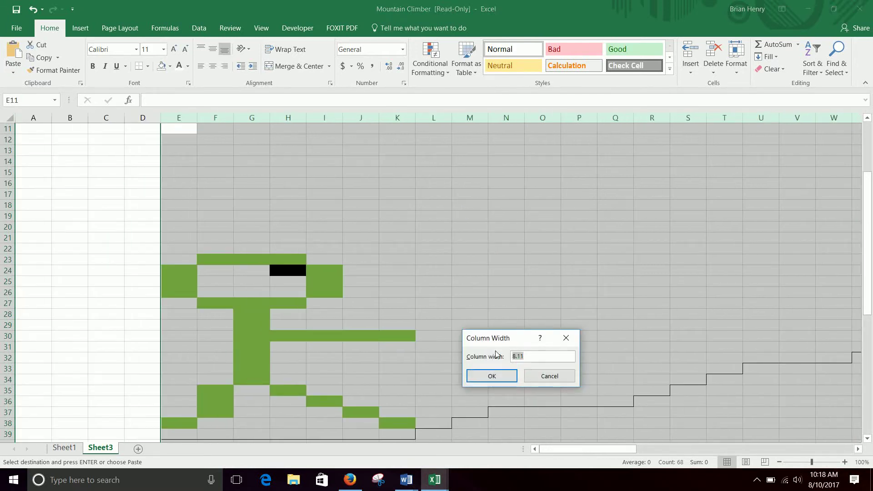
text(3)
click(487, 376)
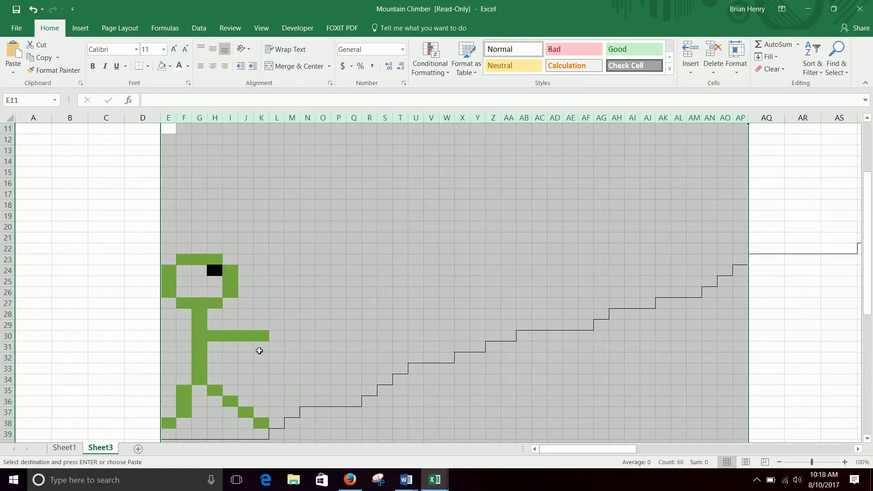
click(256, 335)
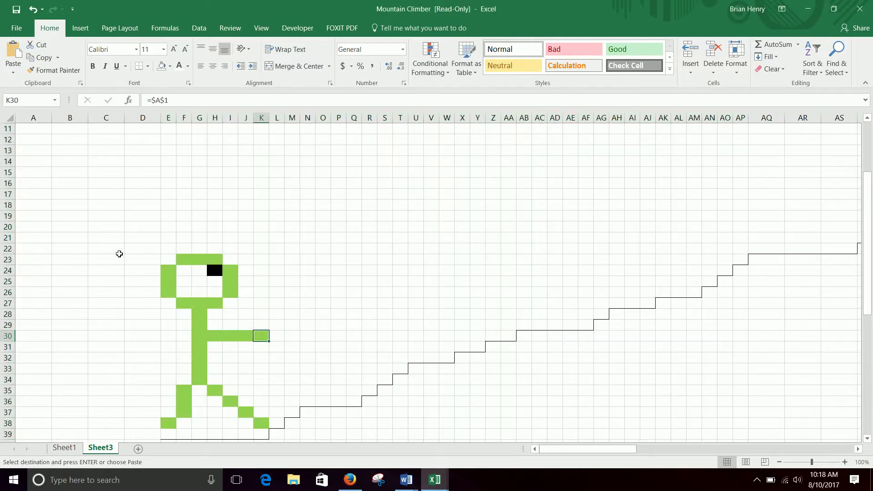
- Set rows 16–40 to height 15, after first trying 8
drag(5, 188, 56, 416)
right_click(14, 318)
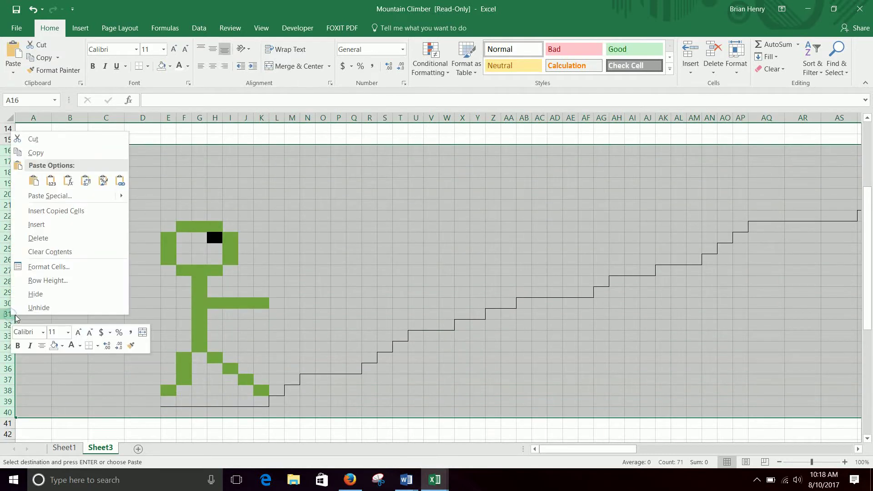
click(74, 278)
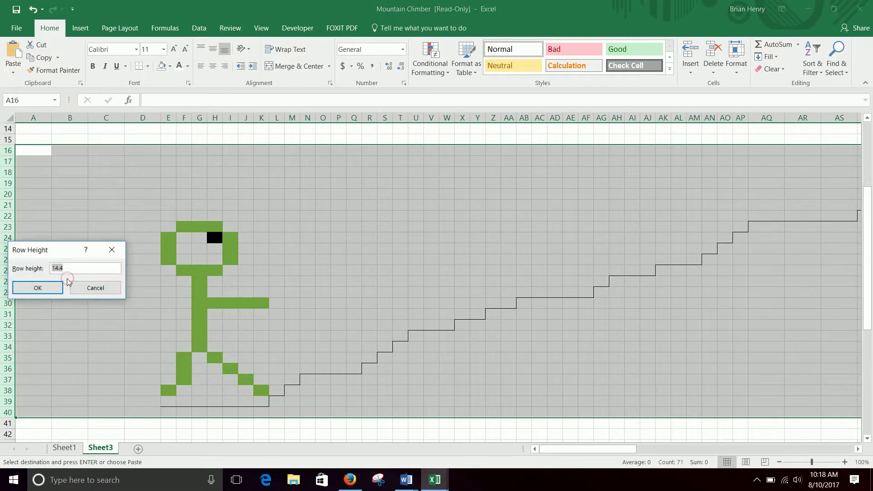
text(8)
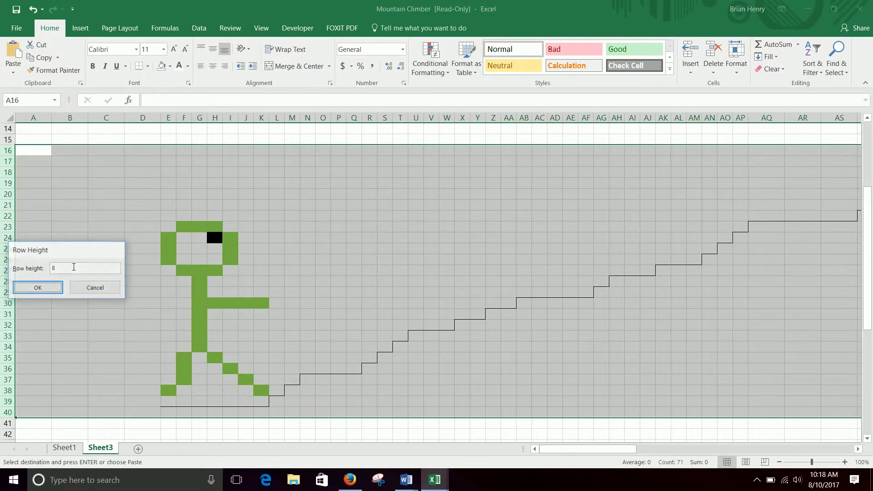
key(Return)
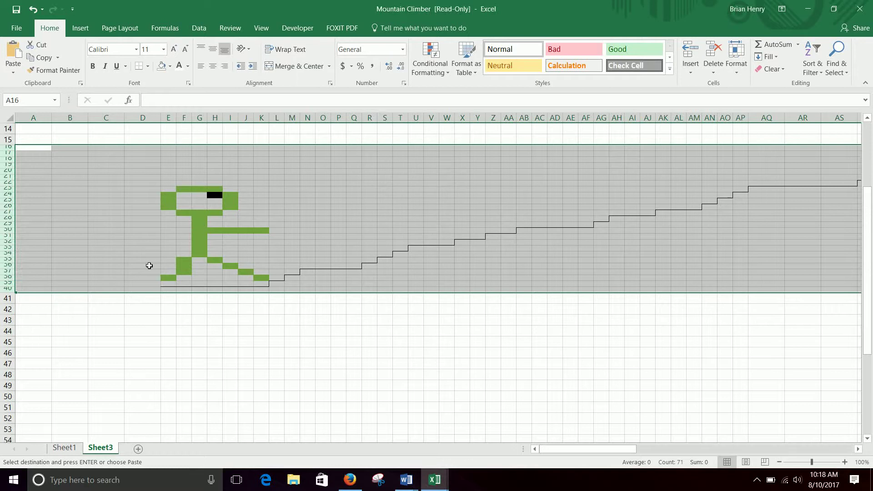
right_click(28, 209)
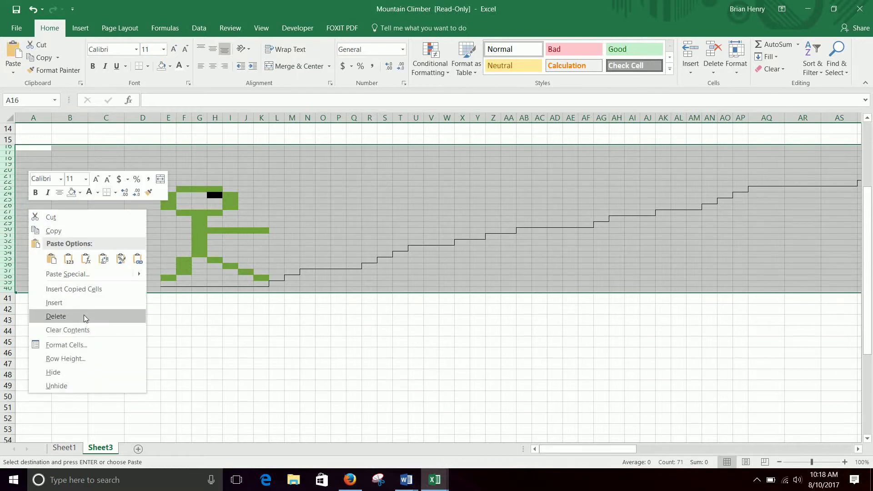
click(91, 358)
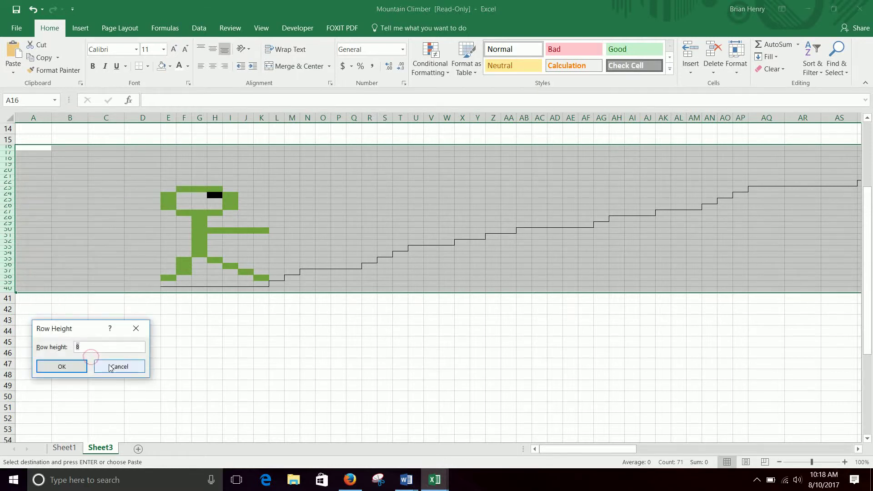
text(15)
key(Return)
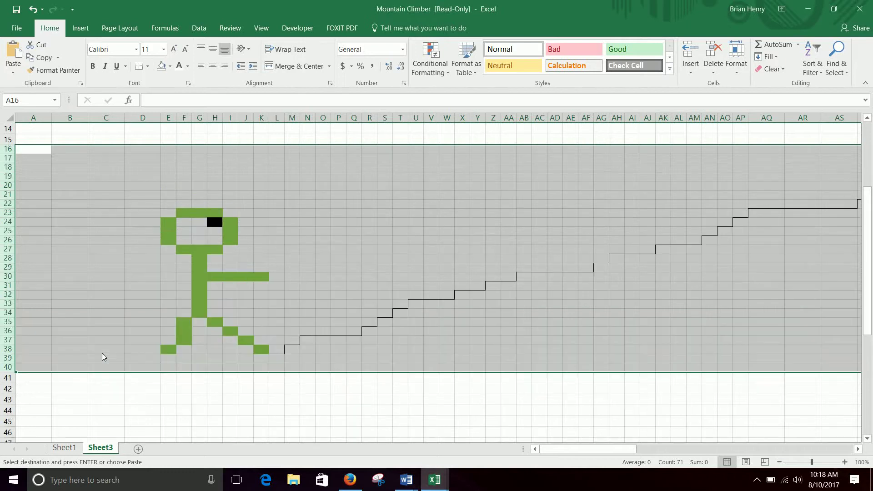
click(102, 353)
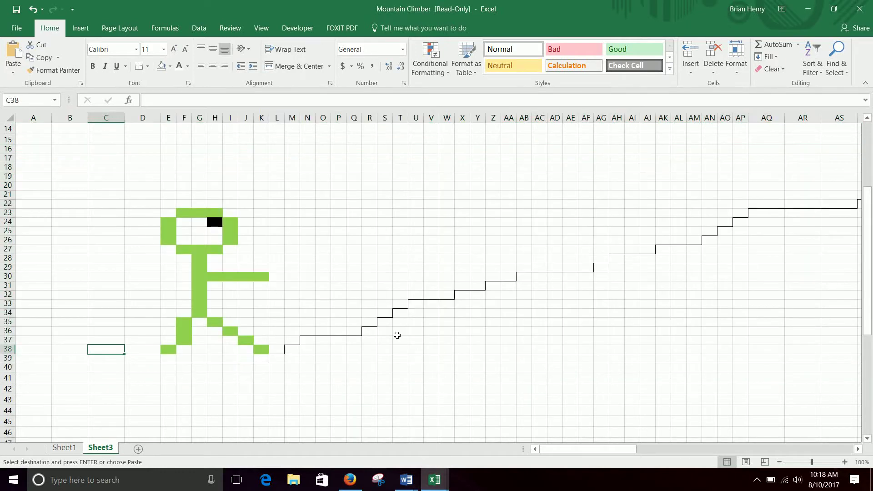
scroll(397, 335, up, 5)
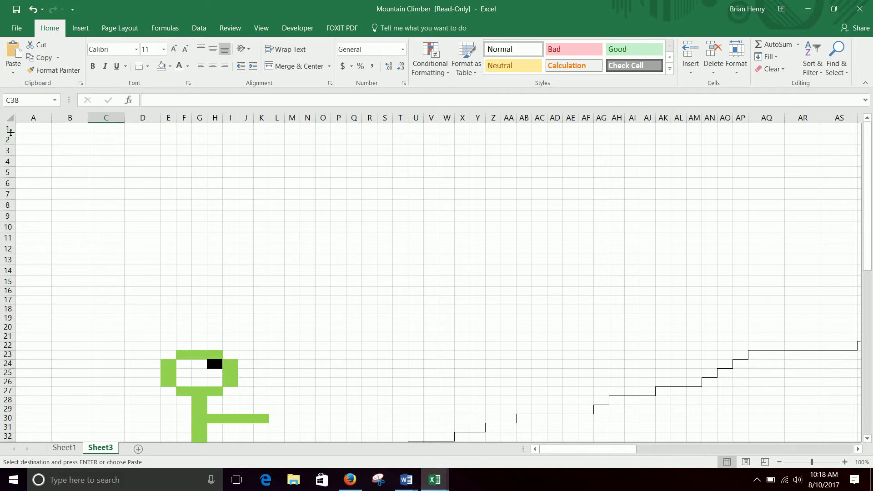
scroll(195, 262, down, 3)
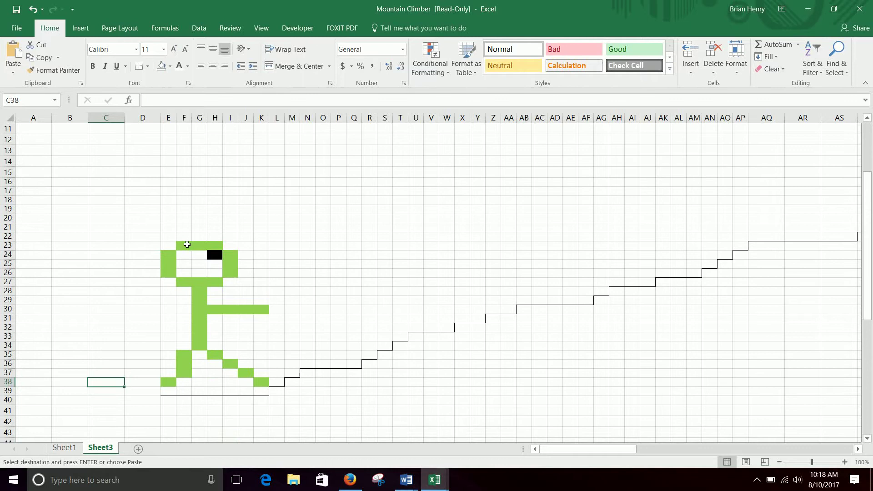
click(186, 244)
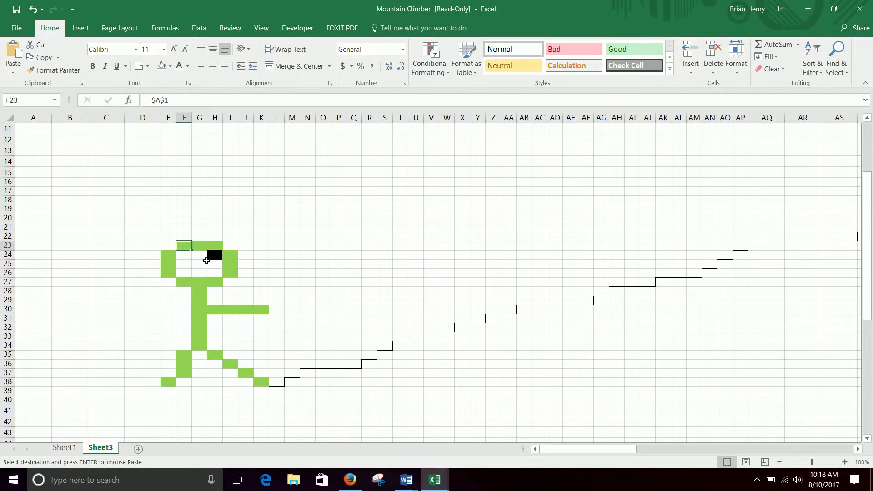
key(Right)
key(Right)
key(Down)
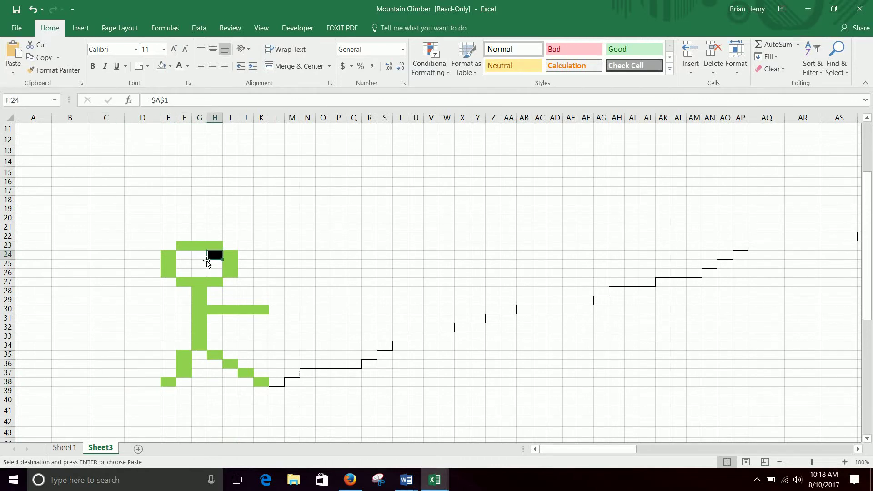
key(Right)
key(Down)
key(Down)
key(Left)
key(Down)
key(Left)
key(Left)
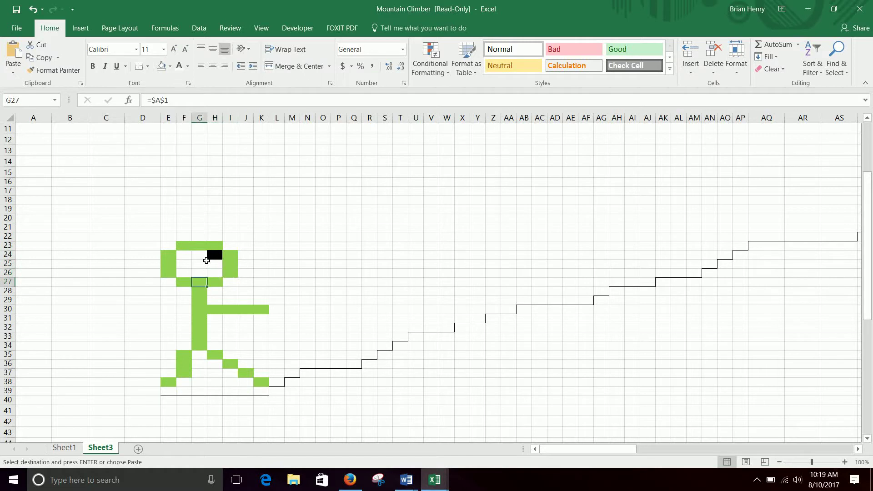
scroll(206, 260, down, 3)
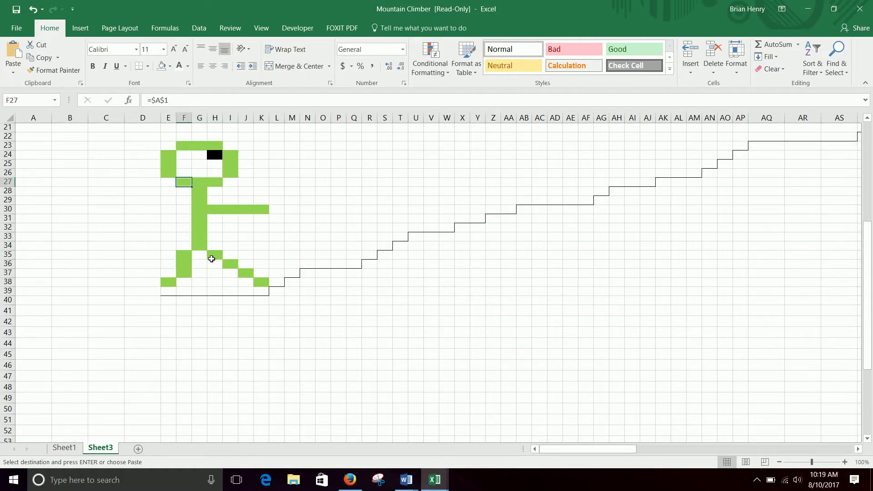
click(185, 146)
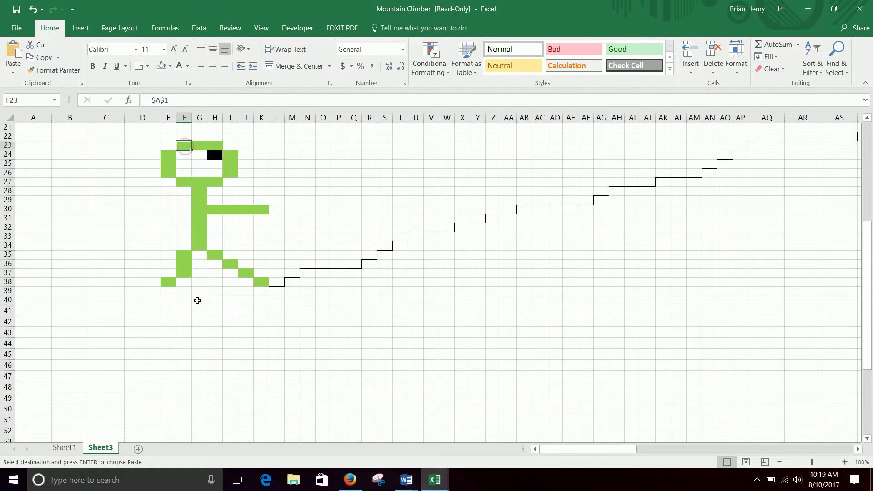
- Fill F41:H41, I42:I44, F45:H45 and E42:E44 light green to form a head outline
drag(189, 312, 210, 308)
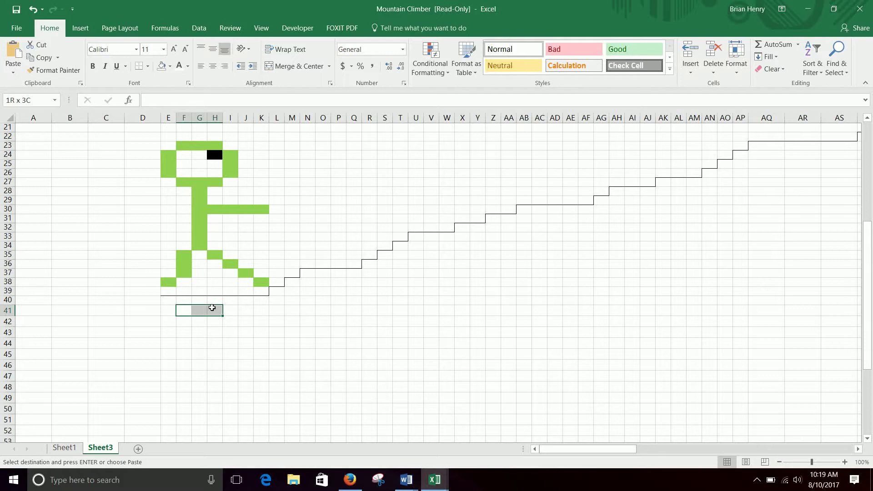
drag(211, 308, 212, 307)
click(171, 66)
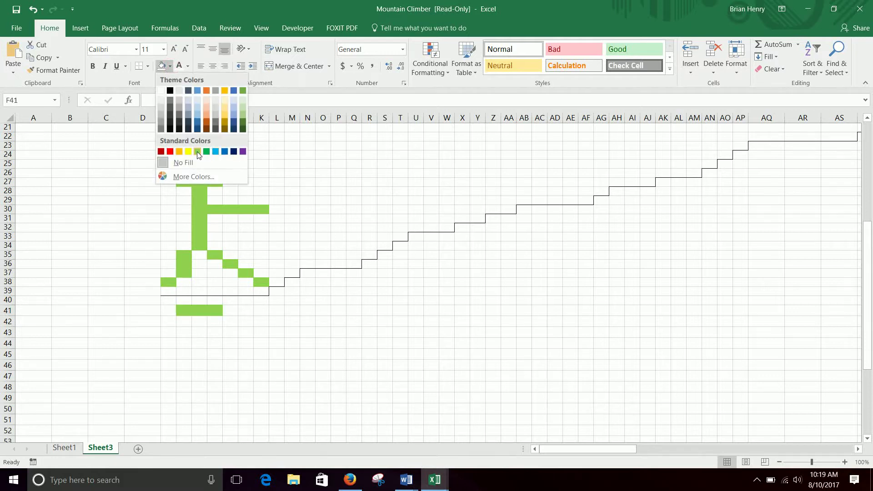
click(196, 151)
drag(230, 321, 172, 318)
click(161, 66)
click(208, 354)
click(161, 66)
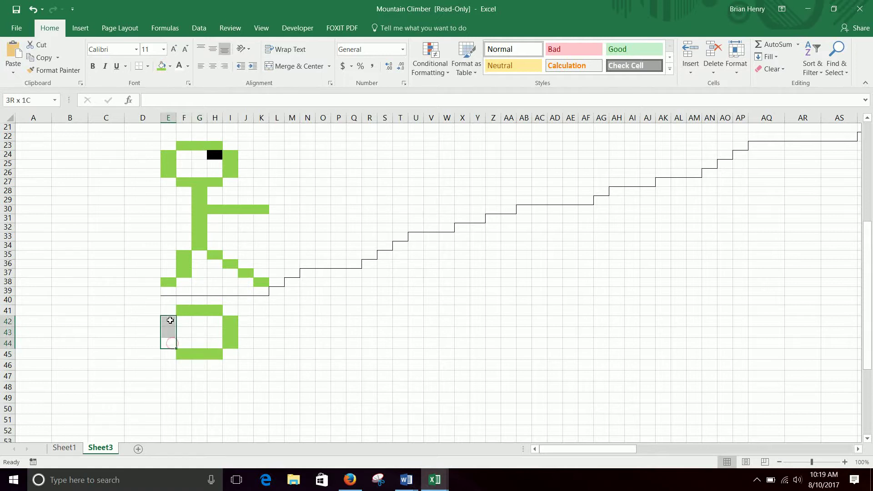
click(162, 67)
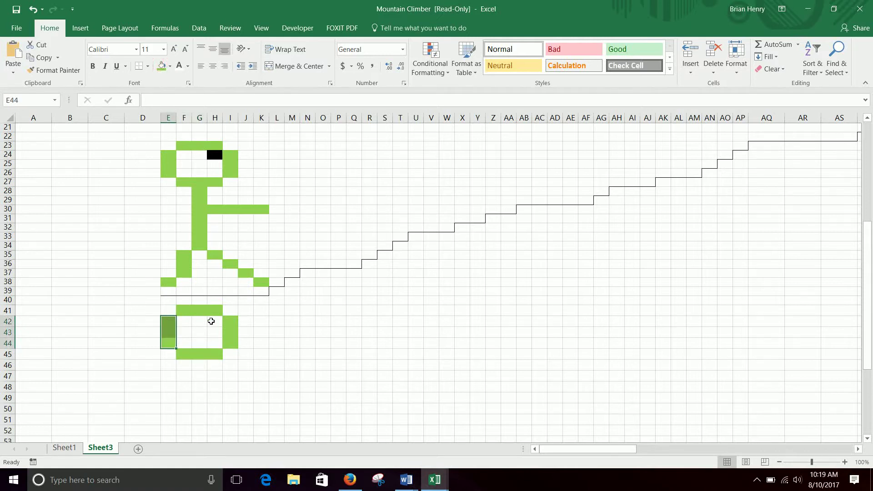
- Fill H42 black as the head's eye
click(213, 322)
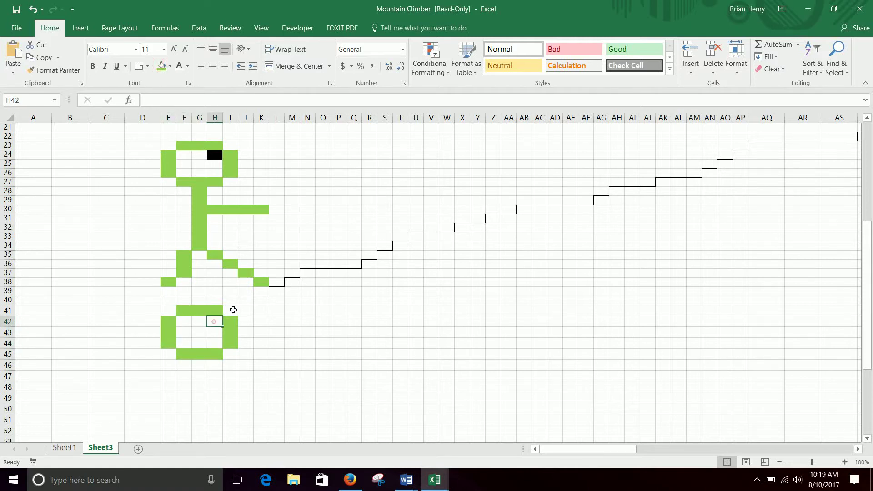
click(170, 67)
click(170, 90)
drag(260, 397, 260, 387)
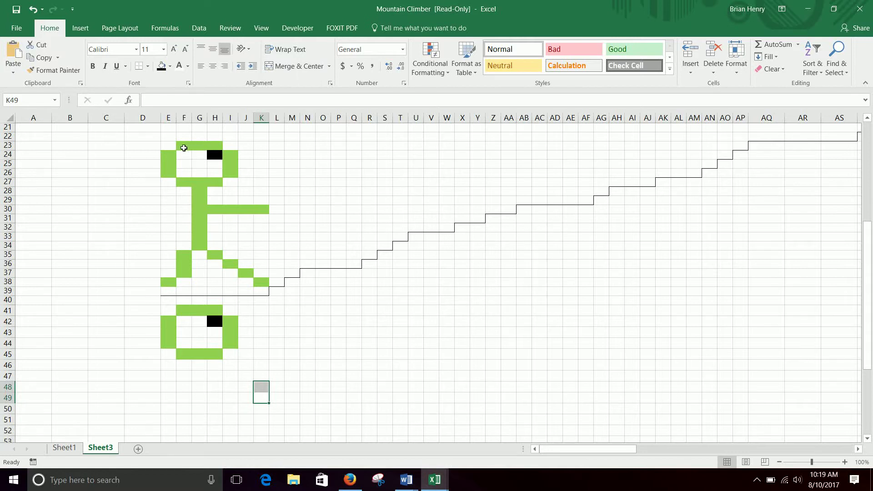
- Enter =$A$1 in F41 and copy it
click(183, 148)
click(187, 314)
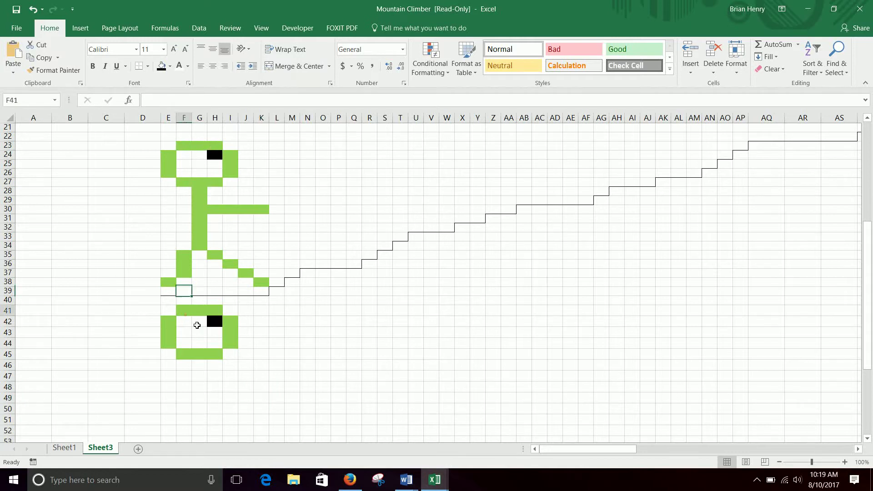
text(=$)
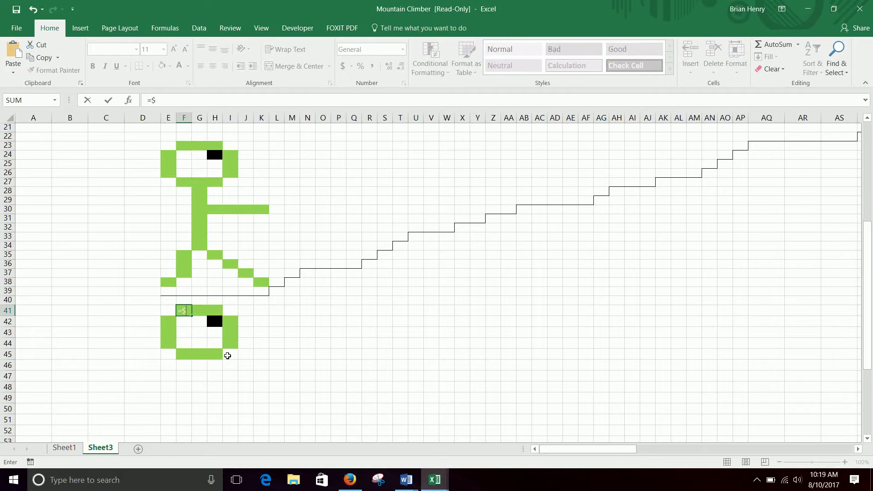
text(A$1)
key(Return)
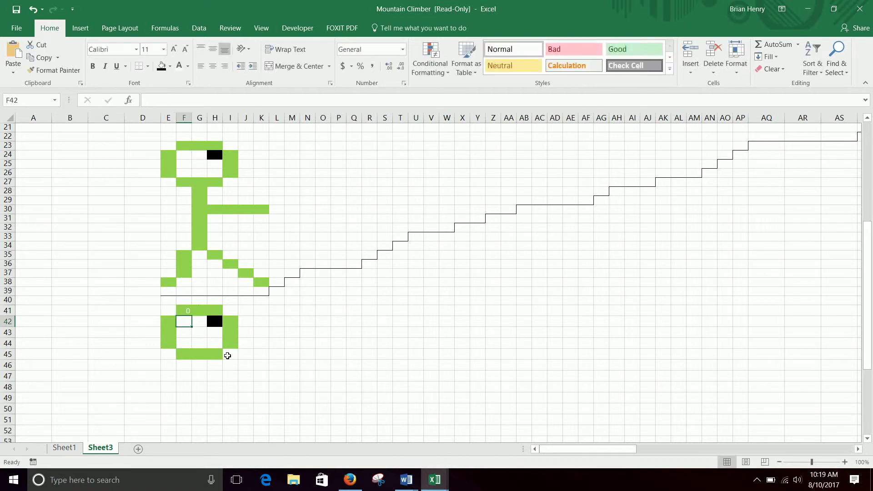
click(191, 313)
key(ctrl+c)
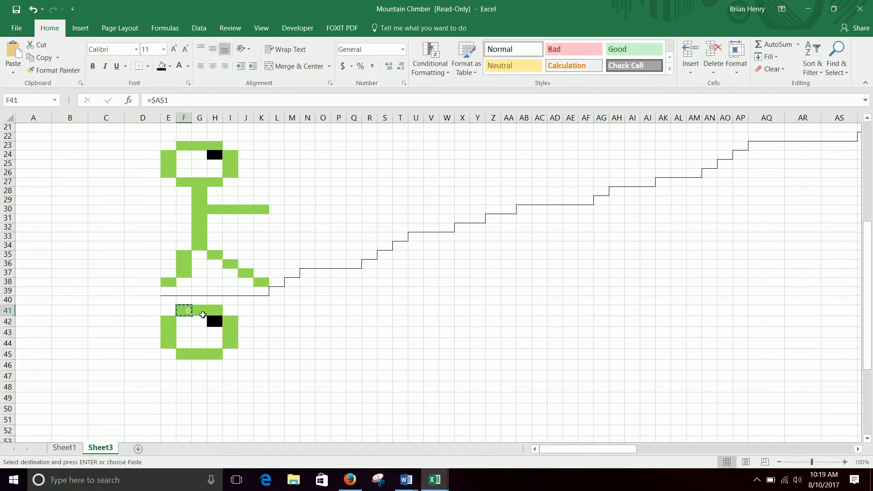
- Paste the =$A$1 formula into G41, H41 and E42:E44
click(201, 311)
key(ctrl+v)
click(217, 309)
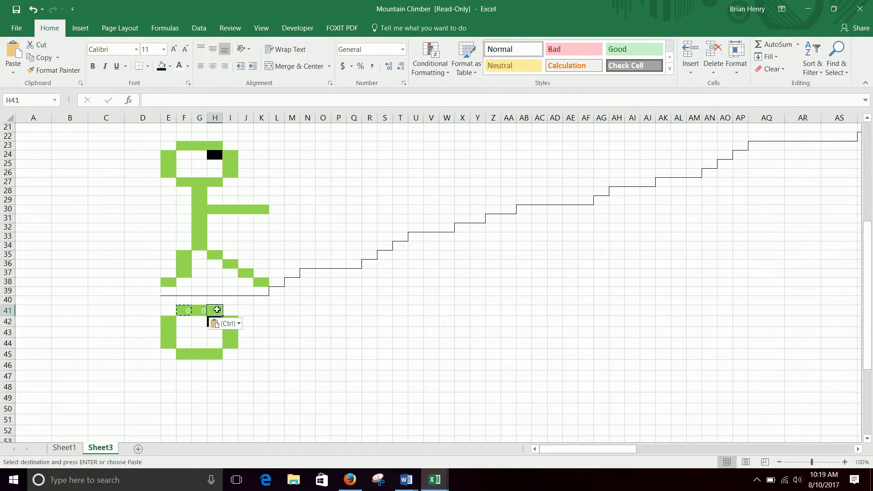
key(ctrl+v)
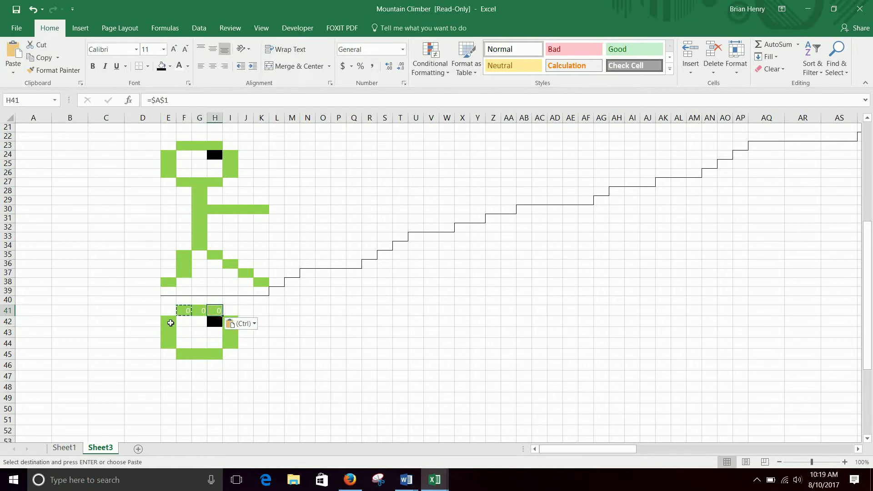
click(173, 322)
key(ctrl+v)
click(168, 333)
key(ctrl+v)
click(169, 343)
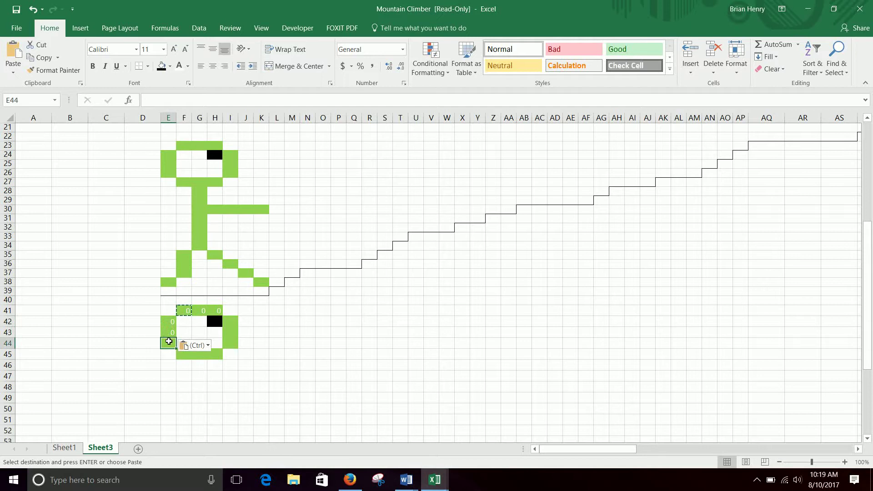
key(ctrl+v)
key(ctrl)
- Paste the =$A$1 formula into I42, I43 and I44
click(229, 357)
click(230, 321)
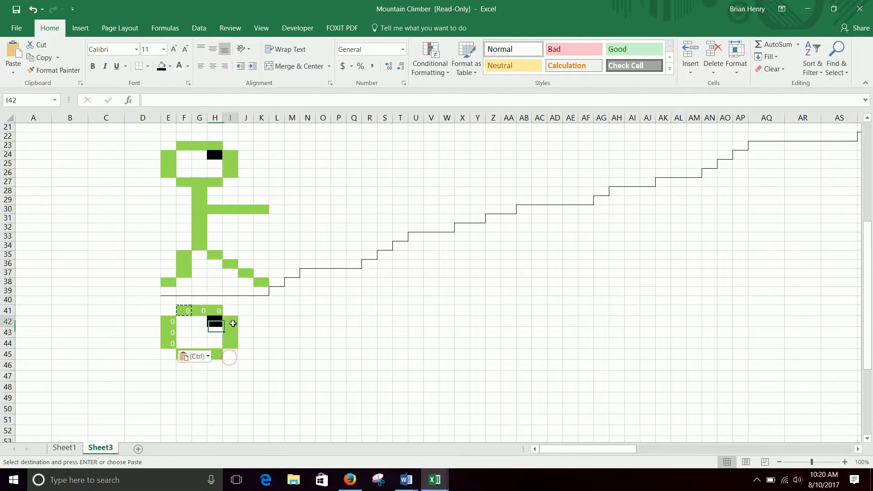
key(ctrl+v)
click(230, 333)
key(ctrl+v)
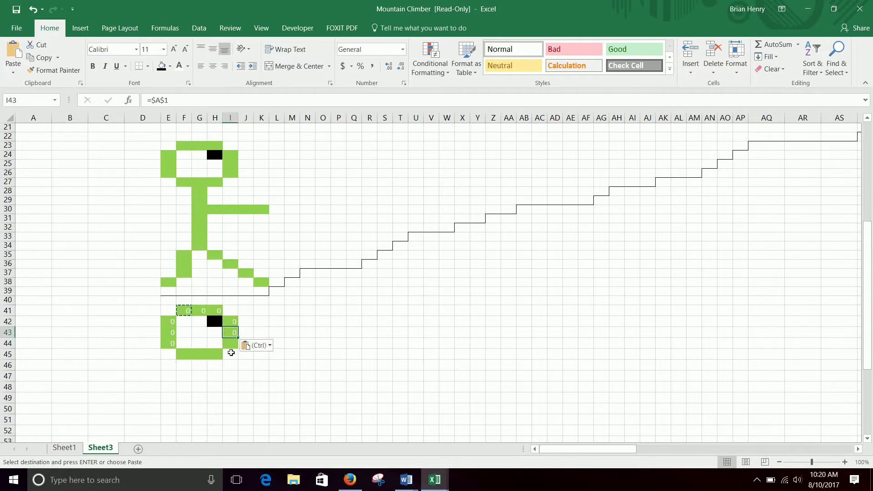
click(230, 344)
key(ctrl+v)
key(ctrl)
key(Up)
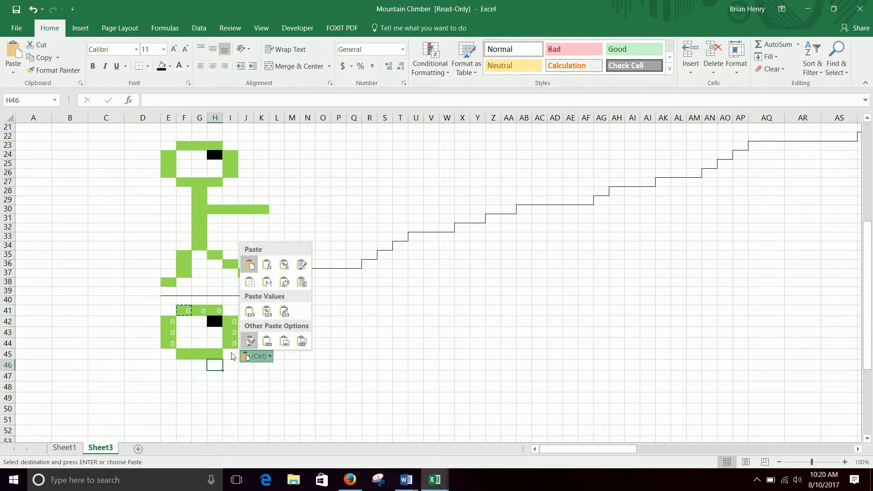
key(Escape)
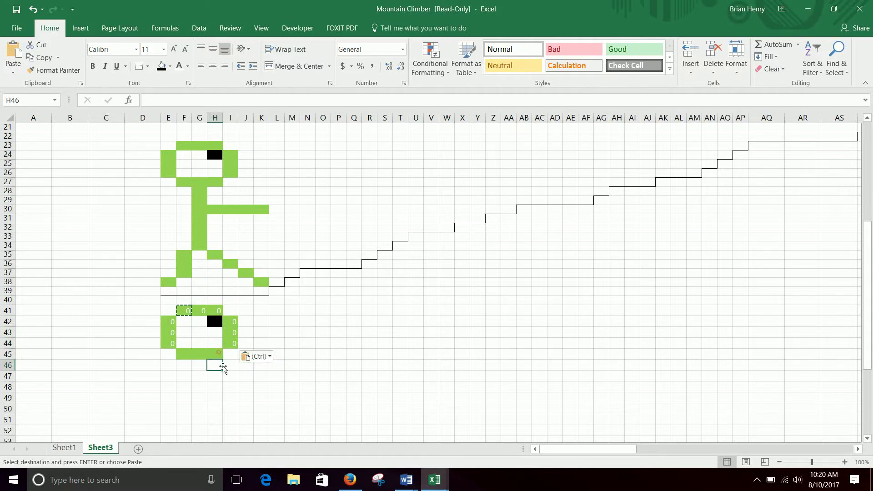
- Paste the =$A$1 formula into H45, G45, F45 and the eye cell H42
click(217, 354)
key(ctrl+v)
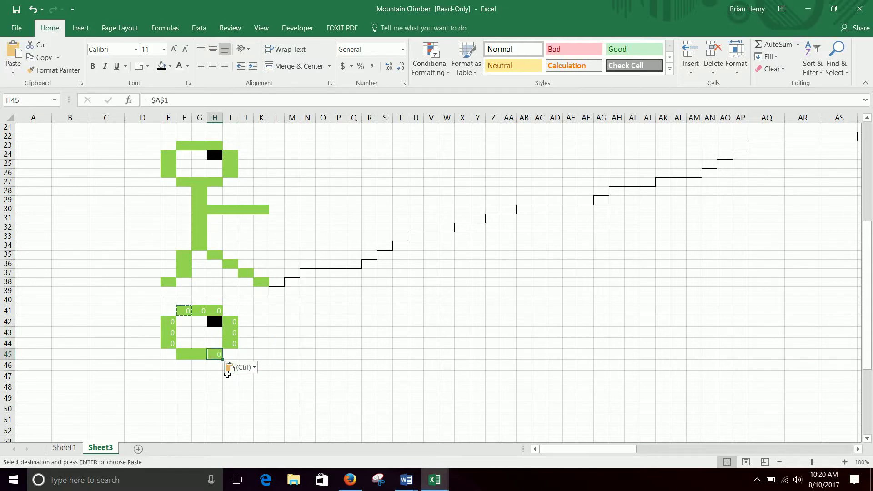
key(Left)
key(ctrl+v)
key(Left)
key(ctrl+v)
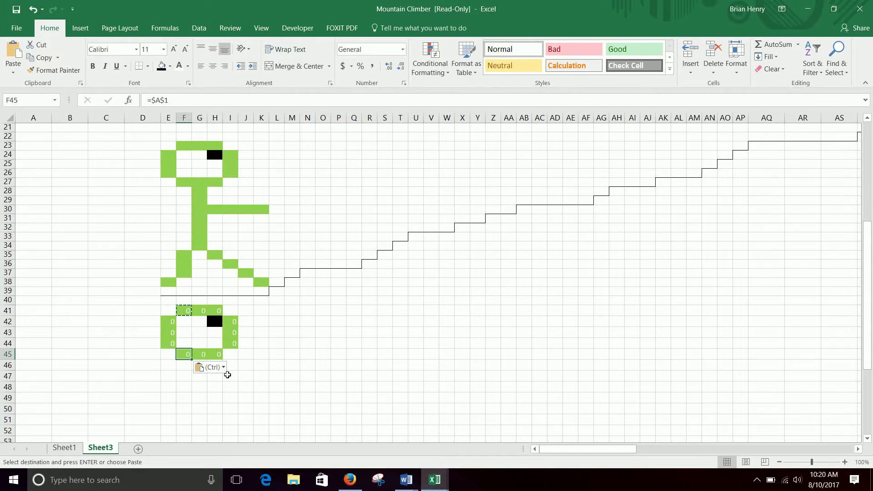
click(213, 319)
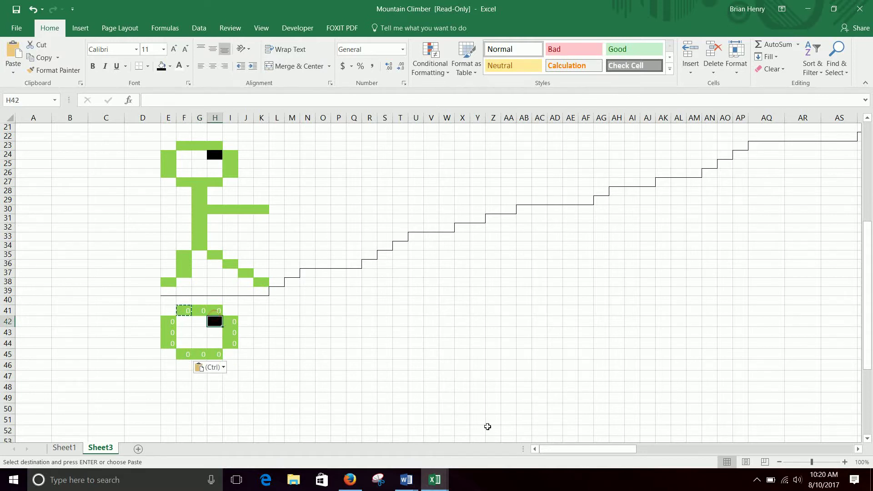
key(ctrl+v)
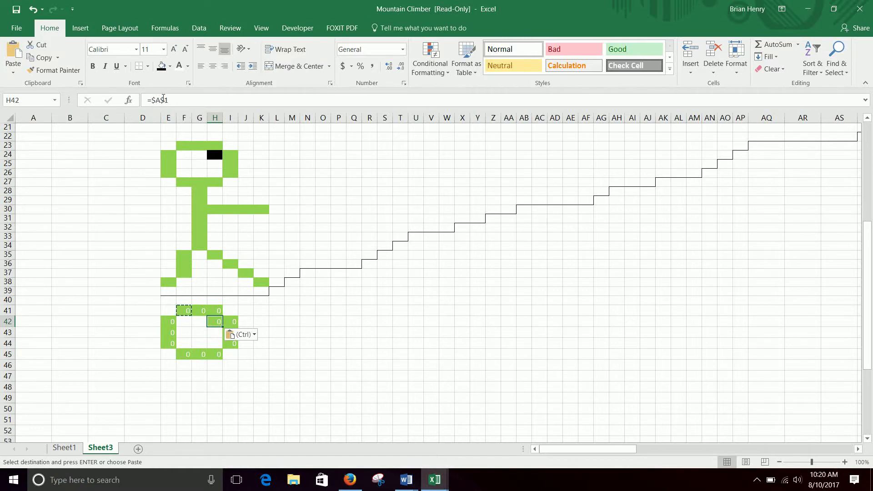
click(277, 355)
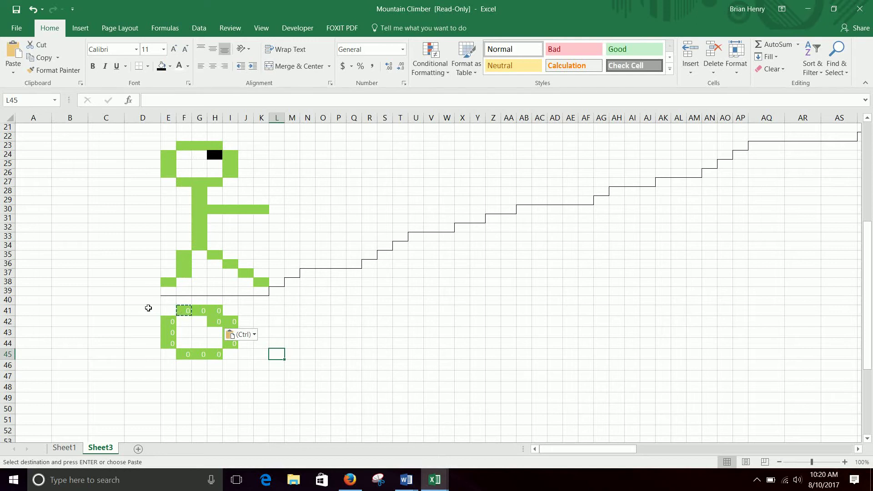
- Delete the contents of D41:I47 and set its fill to No Fill
drag(148, 308, 229, 377)
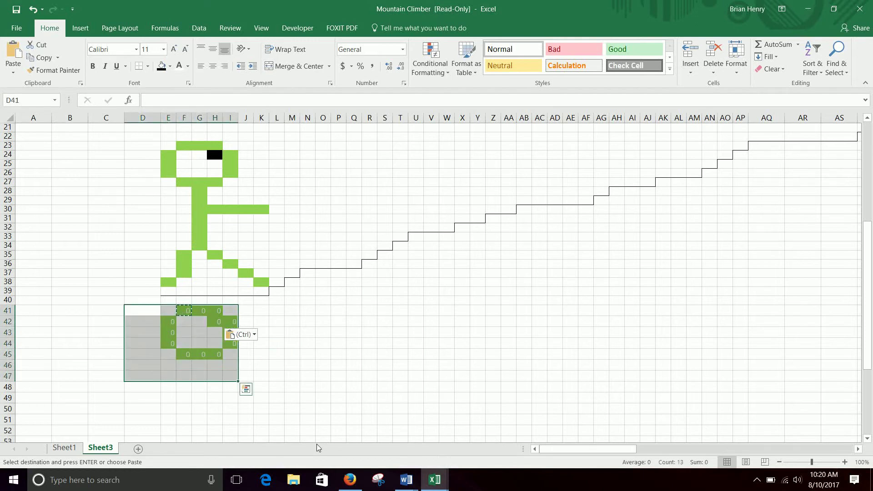
key(Delete)
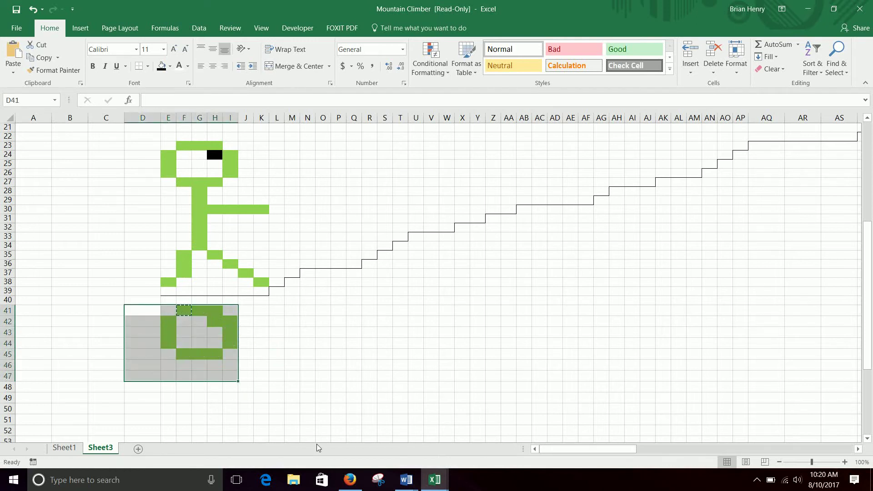
click(169, 65)
click(192, 160)
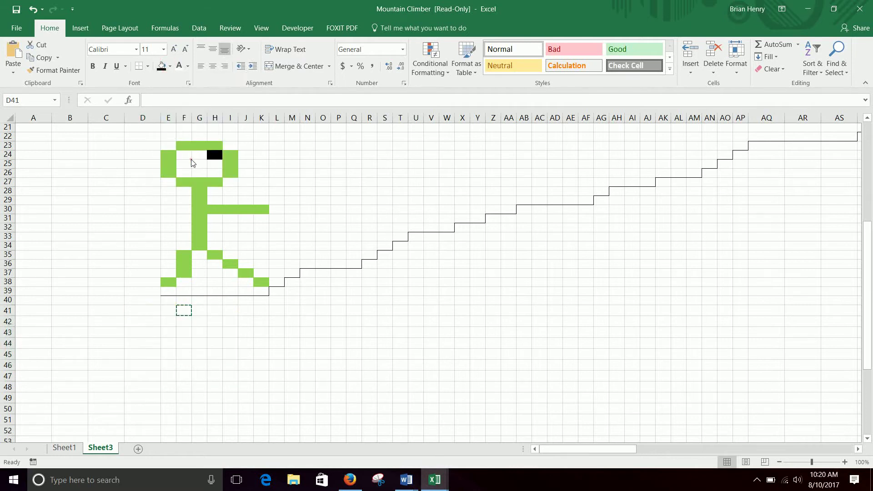
click(275, 199)
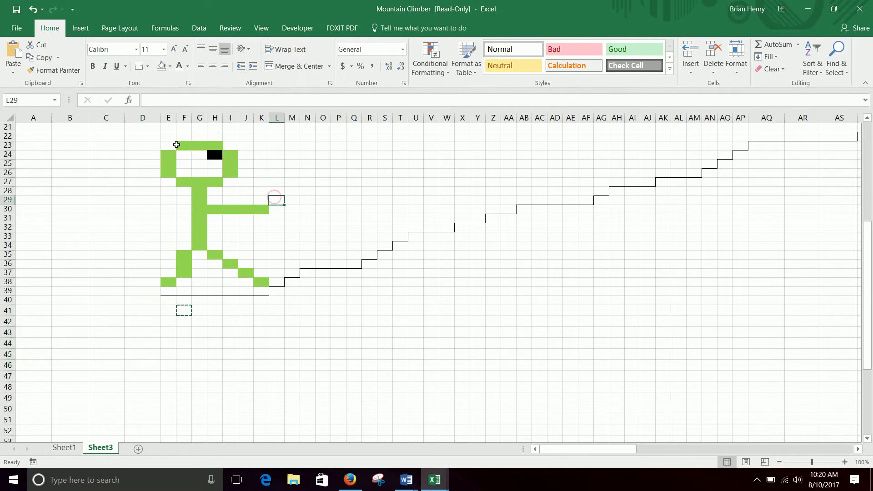
- Clear the conditional formatting rules from the selected cells E23:K38
drag(165, 144, 265, 287)
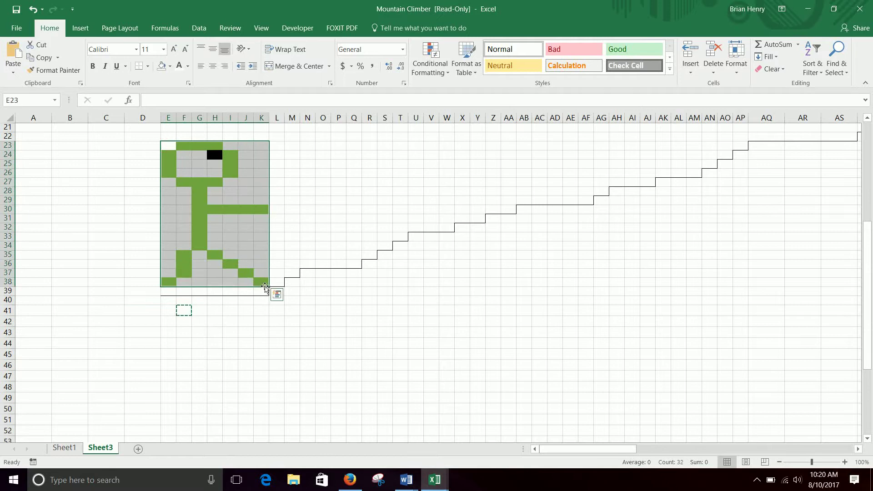
click(430, 63)
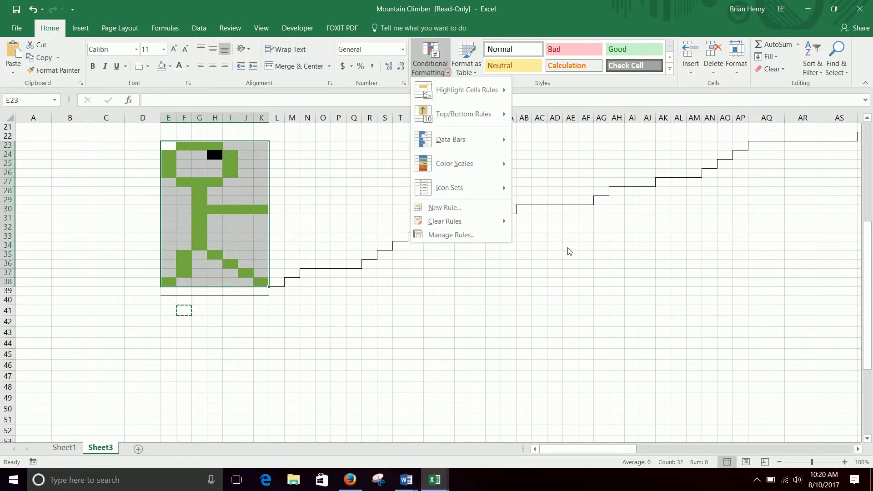
mouse_move(459, 225)
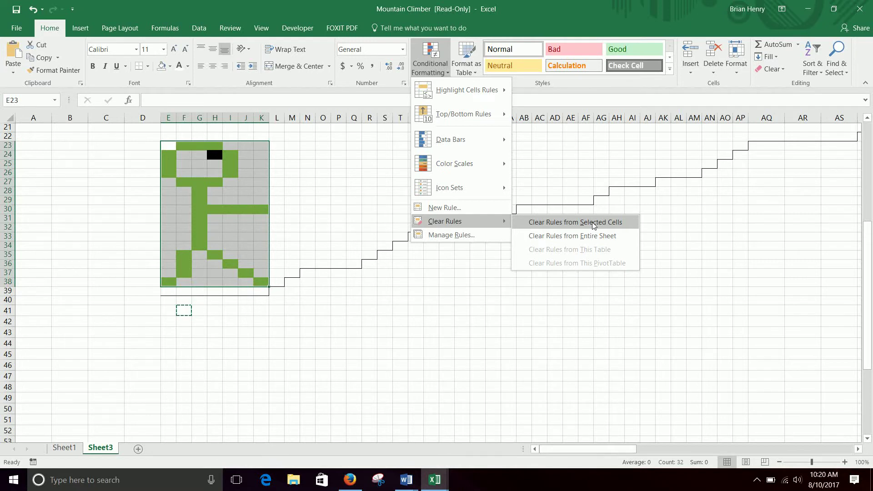
click(592, 223)
scroll(238, 327, up, 2)
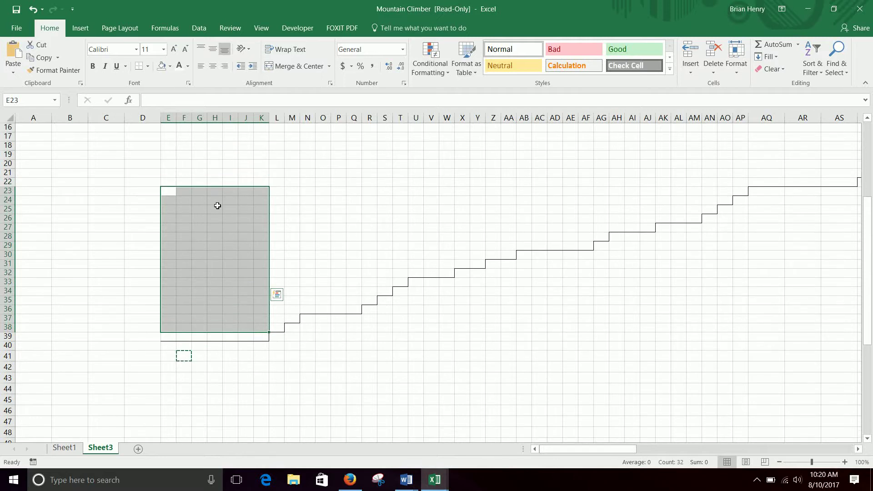
- Inspect the emptied figure cells and confirm I24 still holds =$A$1
click(208, 202)
key(Left)
key(Left)
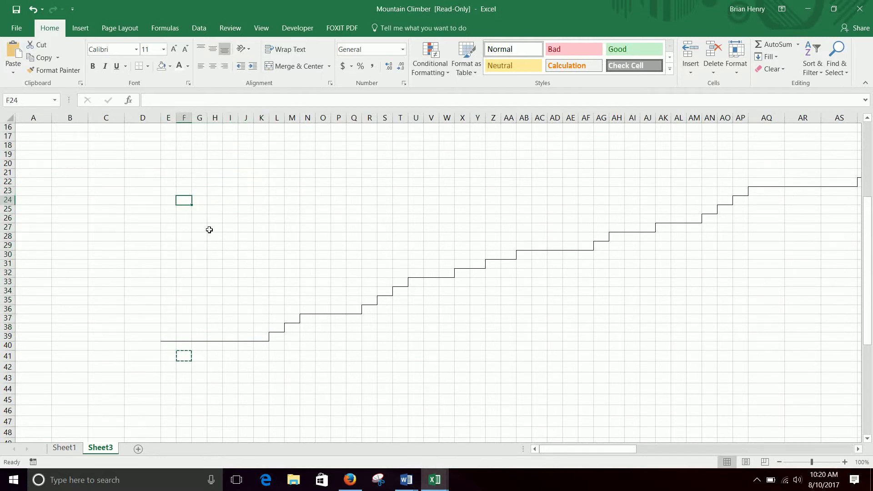
key(Right)
key(Right)
key(Right)
scroll(209, 230, up, 5)
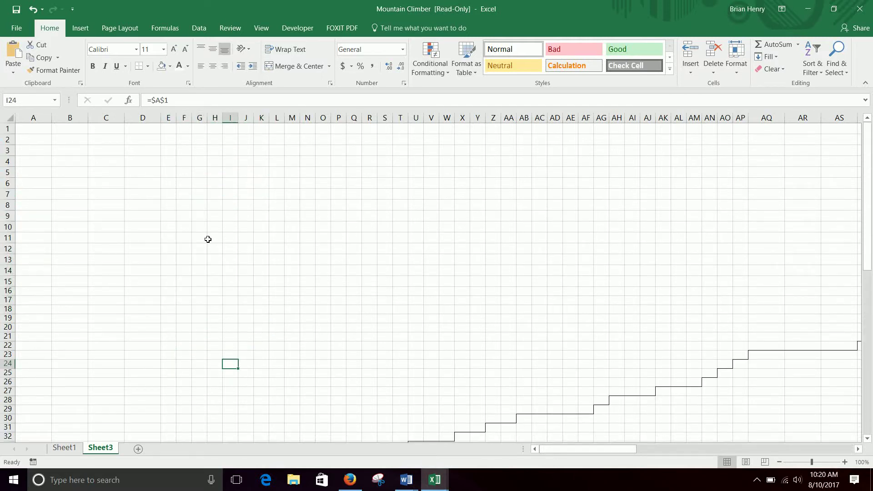
key(ctrl+Home)
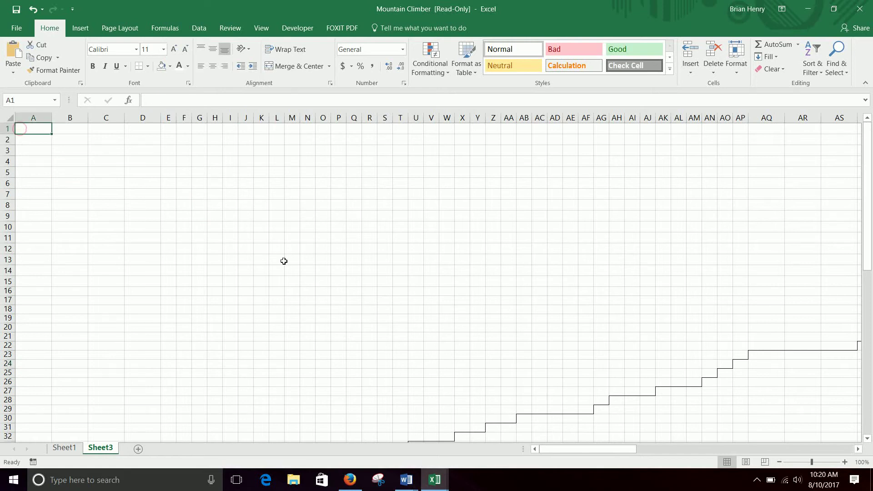
key(Down)
scroll(277, 266, down, 5)
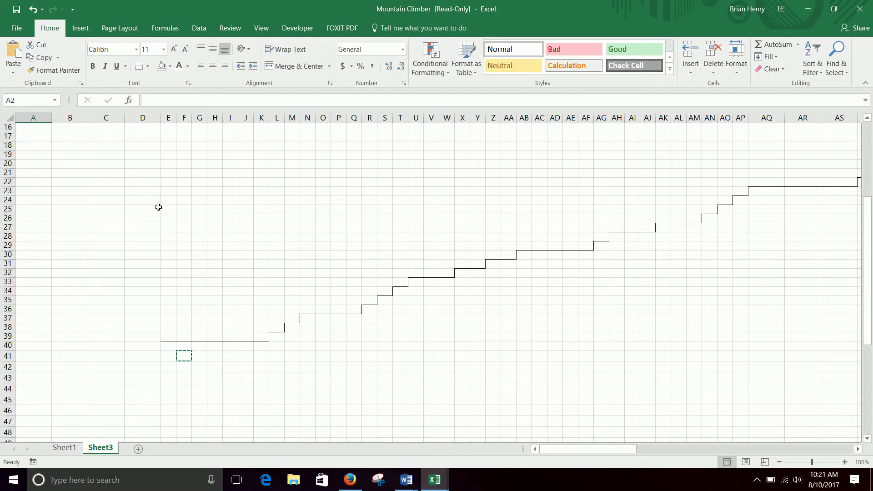
- Check G27's =$A$1 formula, then undo the changes to bring back the climber figure
drag(158, 207, 268, 329)
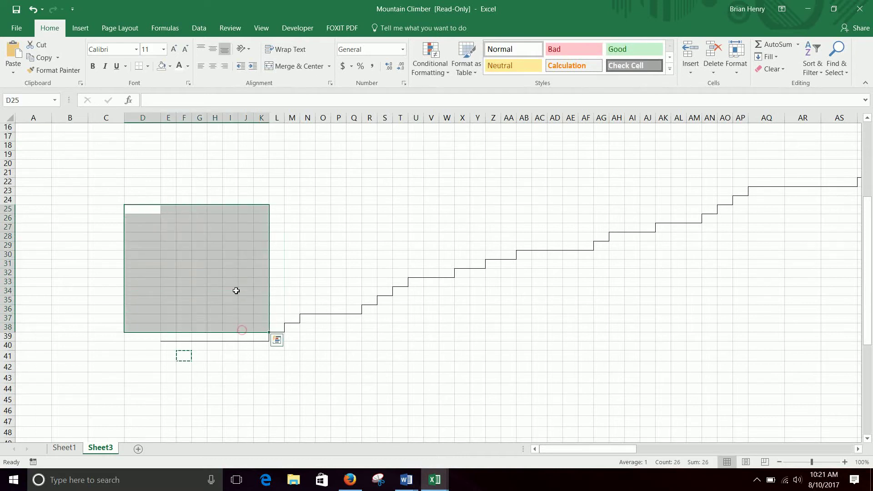
click(230, 336)
click(200, 226)
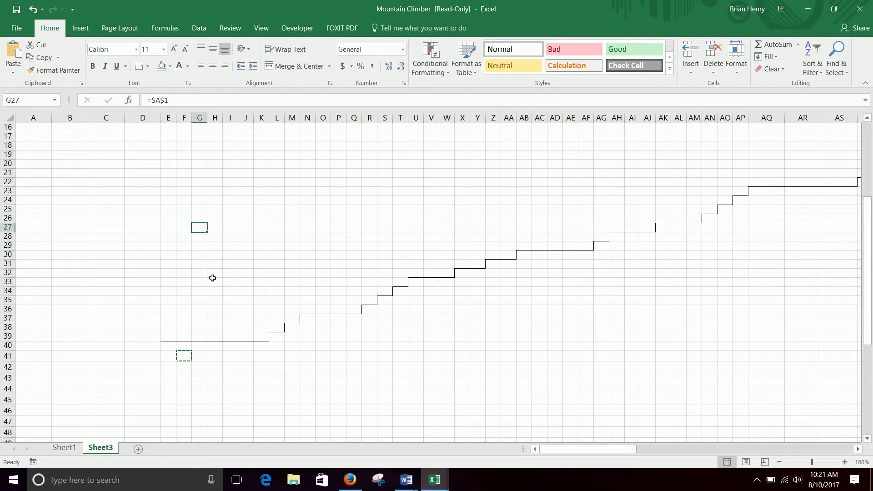
key(ctrl+z)
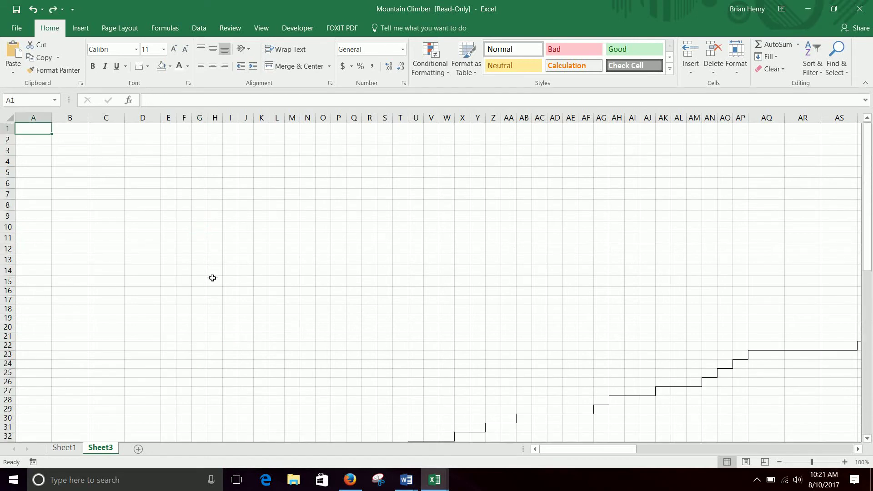
text(z)
key(Escape)
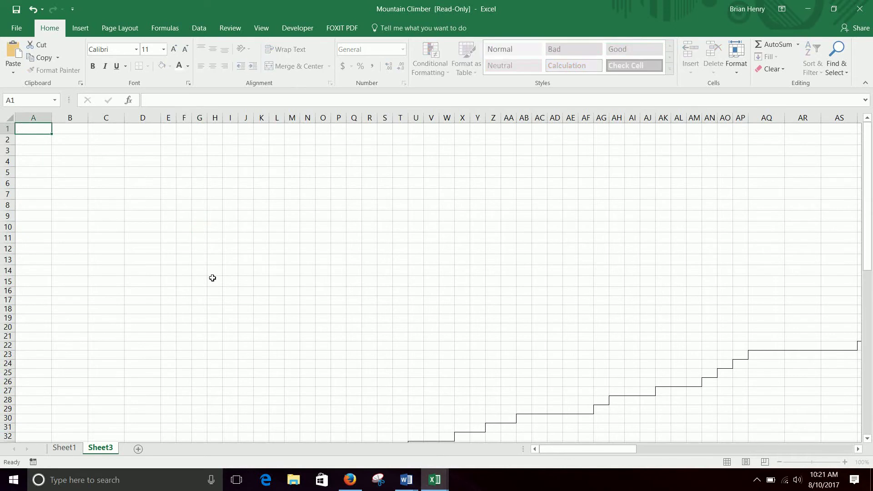
key(ctrl+z)
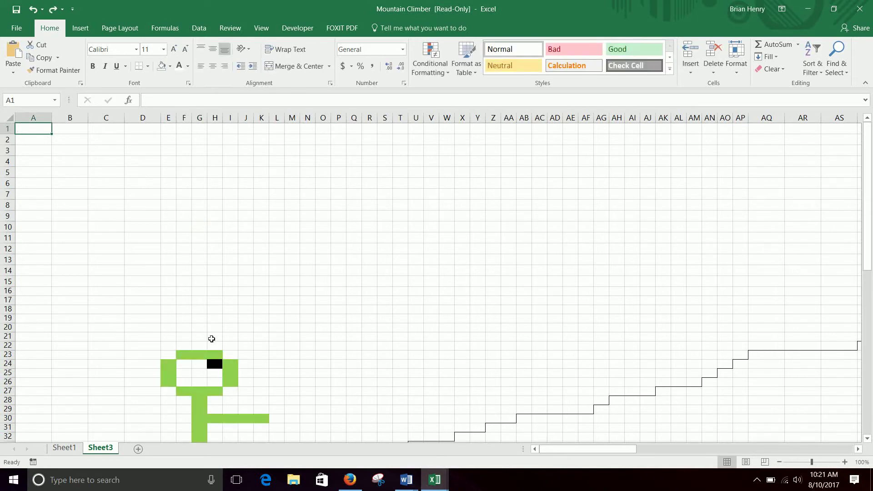
- Select the climber's head outline including I24:I26, the body and arm cells, and H35
scroll(211, 339, down, 3)
drag(182, 246, 214, 283)
drag(234, 254, 199, 345)
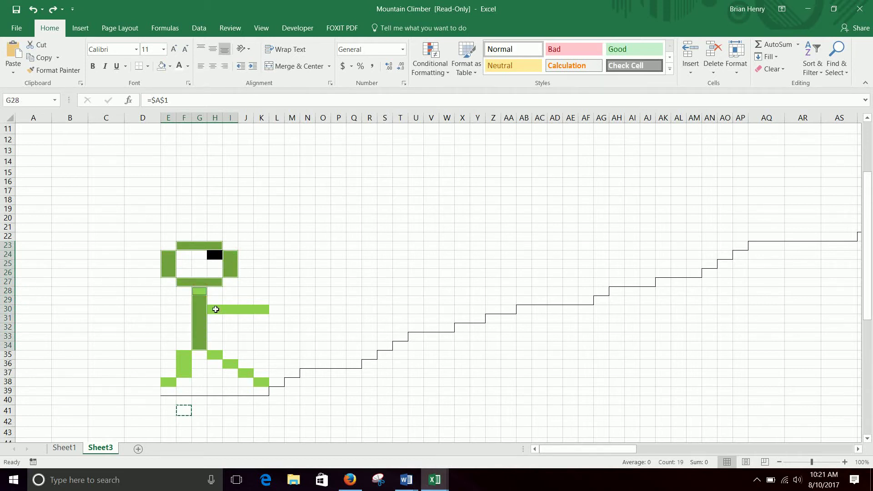
drag(214, 309, 253, 319)
ctrl+click(216, 354)
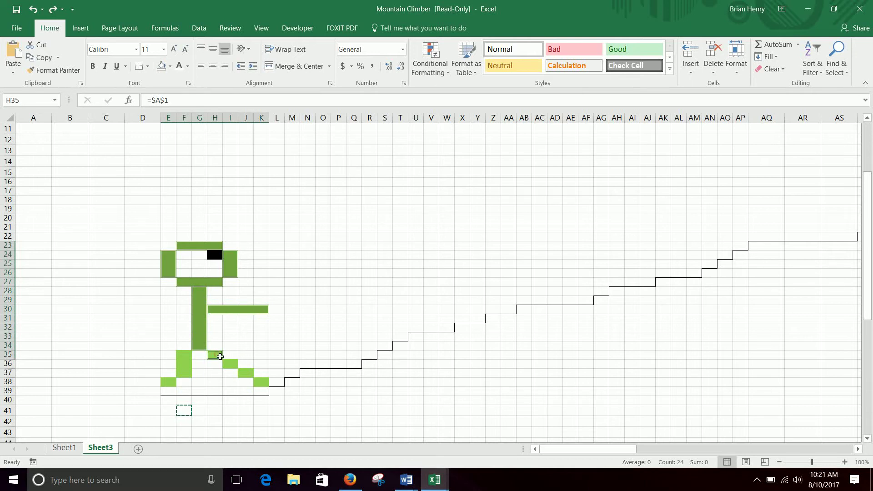
- Add the leg cells I36, J37, K38, F35:F37 and the foot E38 to the selection
ctrl+click(229, 364)
ctrl+click(246, 373)
ctrl+click(260, 381)
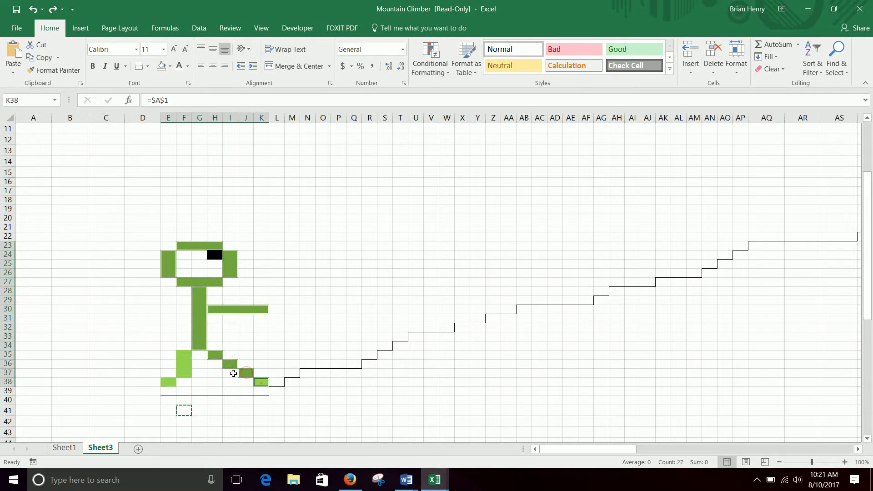
ctrl+click(184, 354)
ctrl+click(184, 363)
ctrl+click(184, 373)
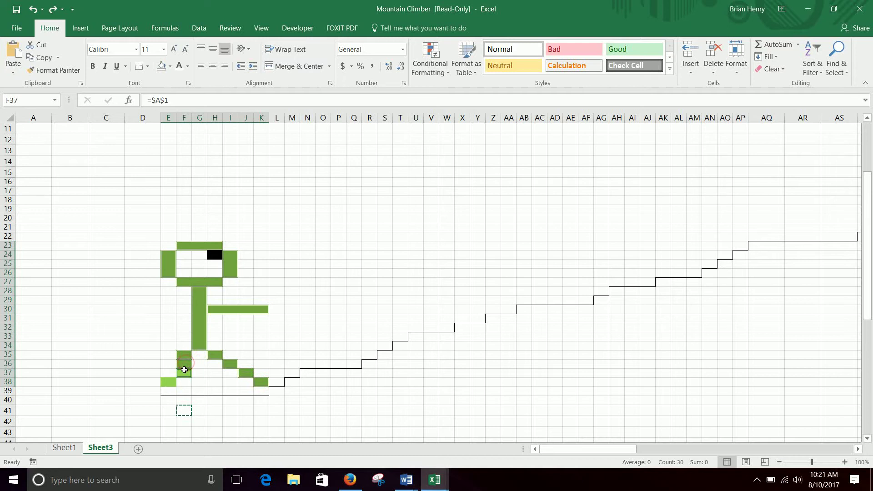
ctrl+click(168, 383)
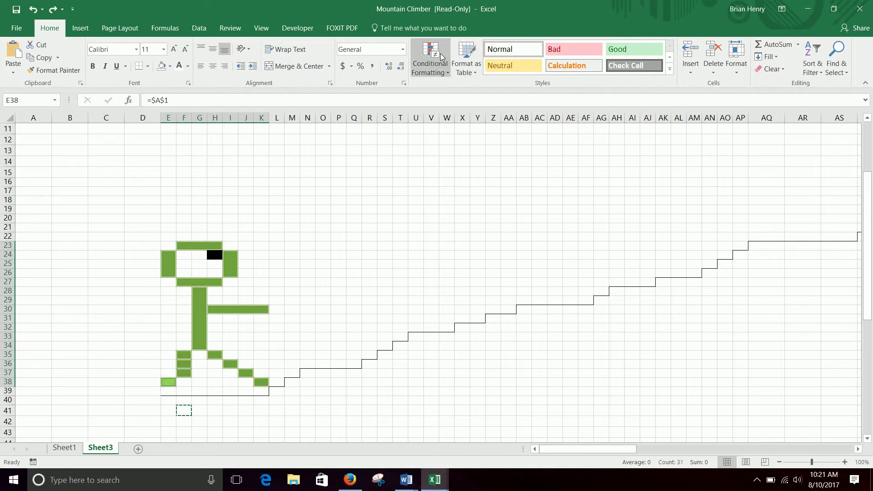
- Clear the conditional formatting rules from the figure cells and fill them light green
click(430, 66)
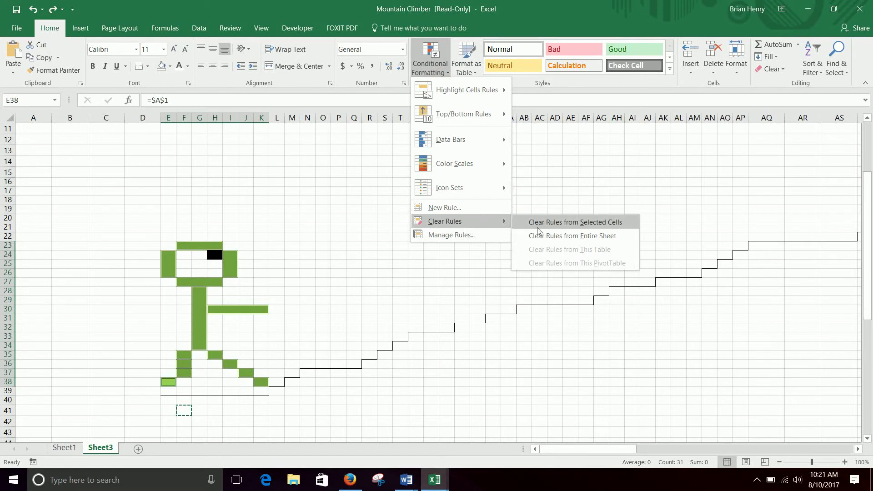
click(540, 227)
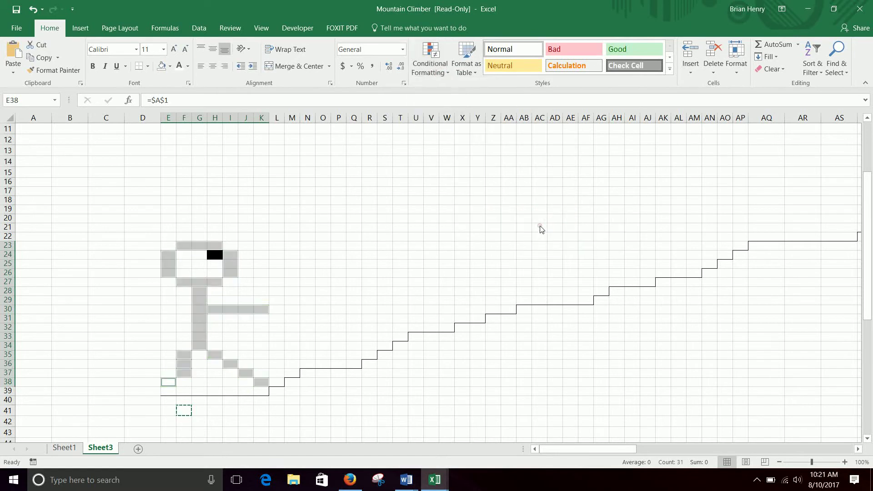
click(170, 67)
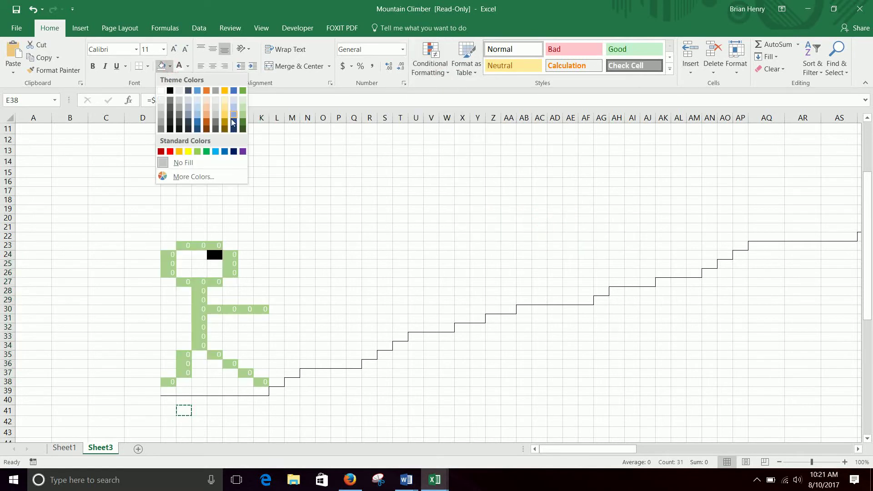
click(197, 151)
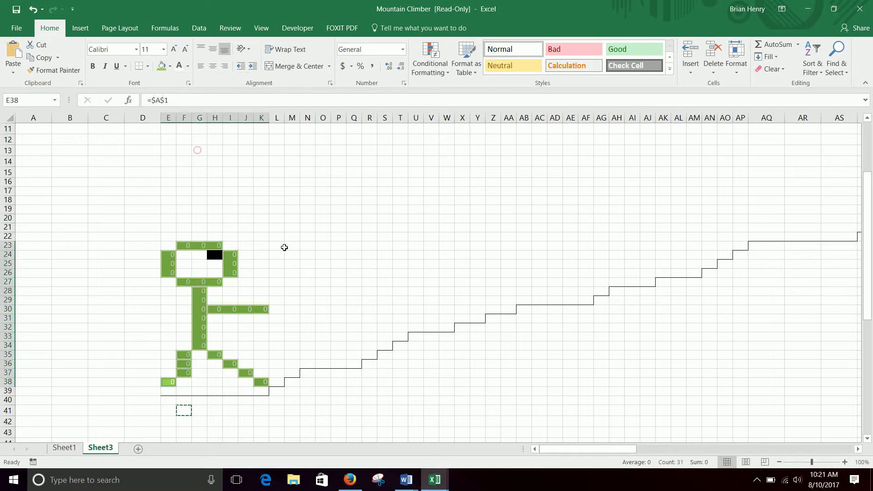
click(287, 246)
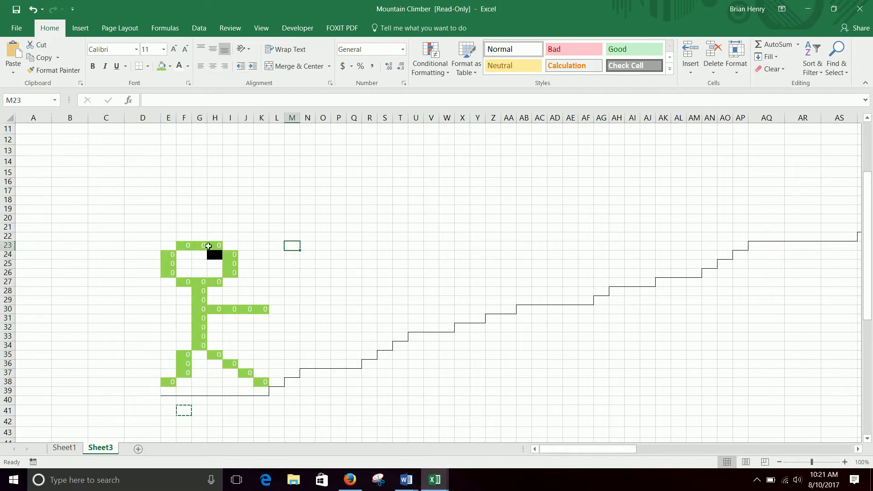
- Clear the rules from eye cell H24 and fill it black
click(213, 255)
click(427, 64)
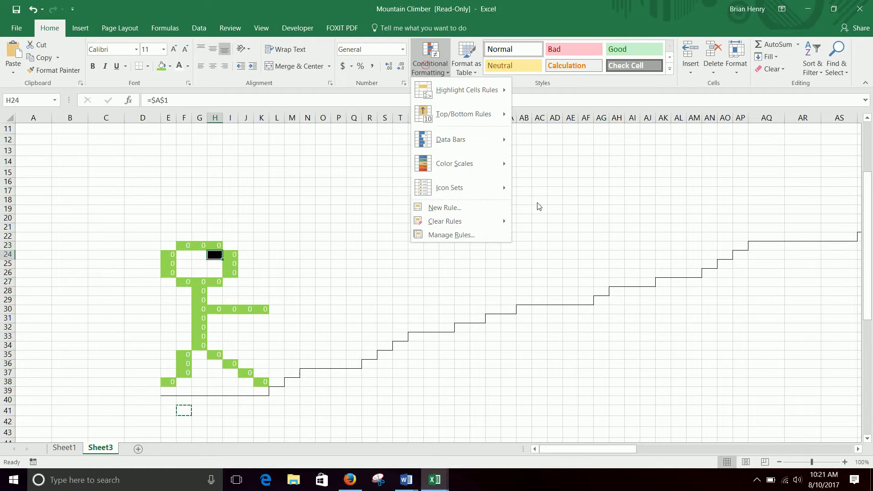
mouse_move(476, 220)
click(553, 221)
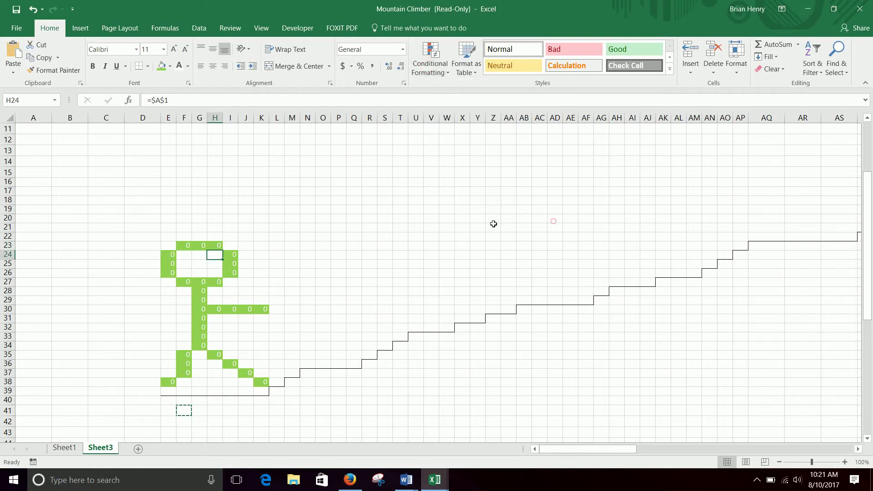
click(169, 67)
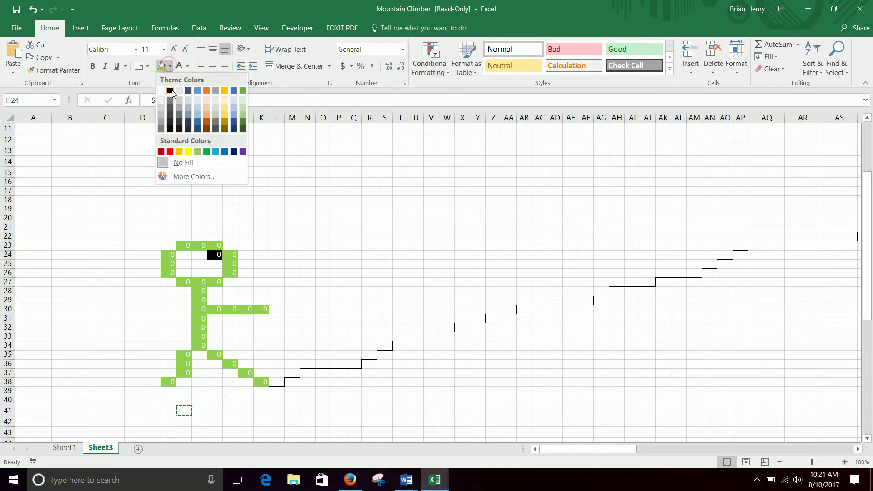
click(169, 91)
click(309, 281)
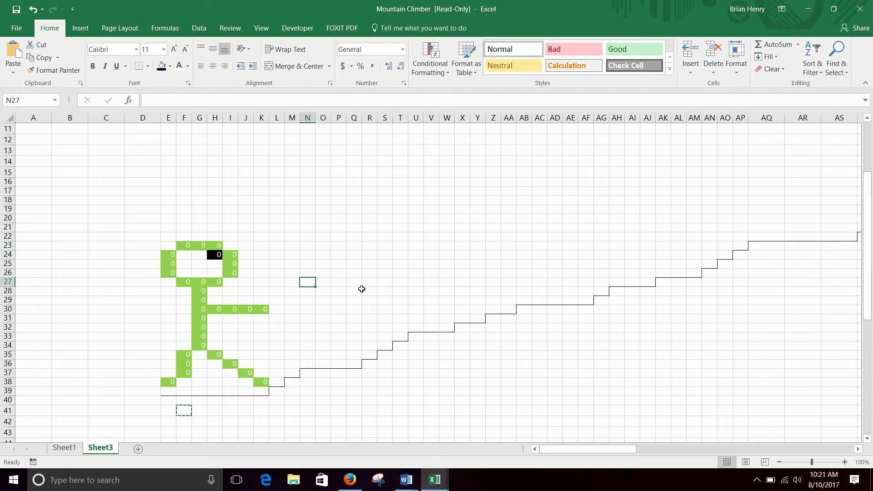
- Give E23:K39 automatic black font colour so the figure's zeros show black
click(358, 289)
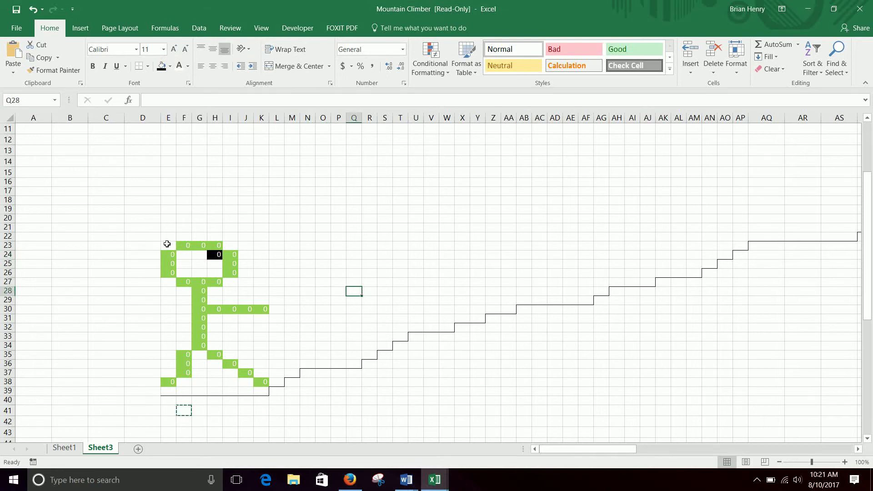
drag(167, 244, 263, 389)
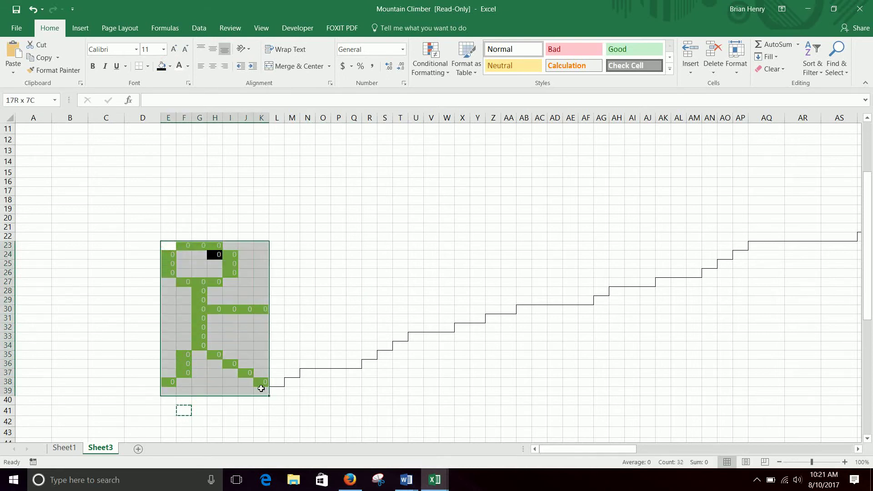
click(187, 66)
click(194, 82)
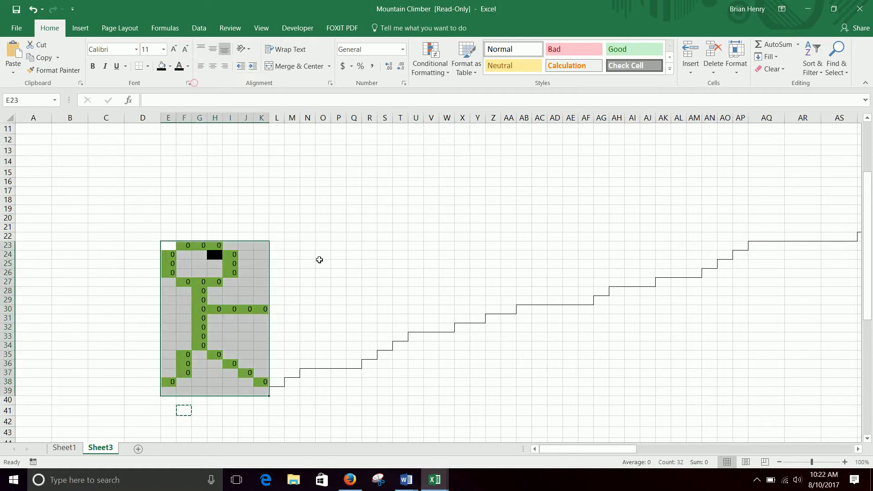
click(320, 246)
click(456, 400)
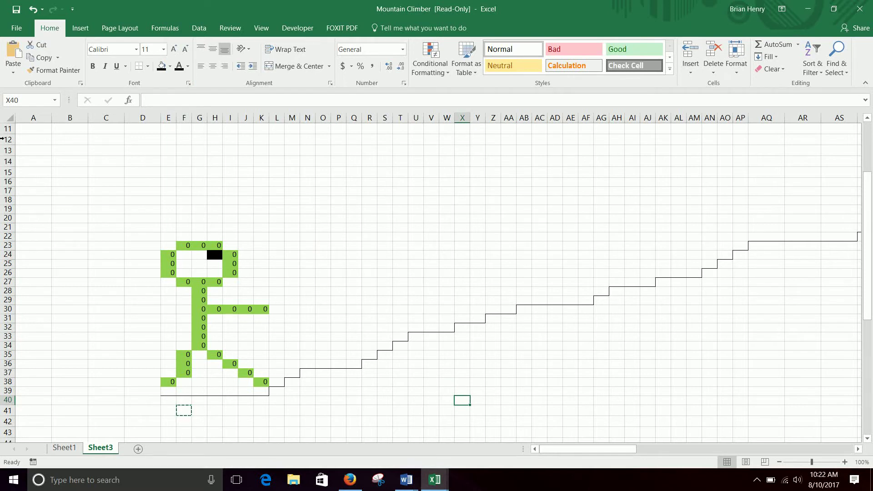
- Enter 1 in cell A1 so every climber cell displays 1
scroll(2, 139, up, 3)
click(29, 129)
text(1)
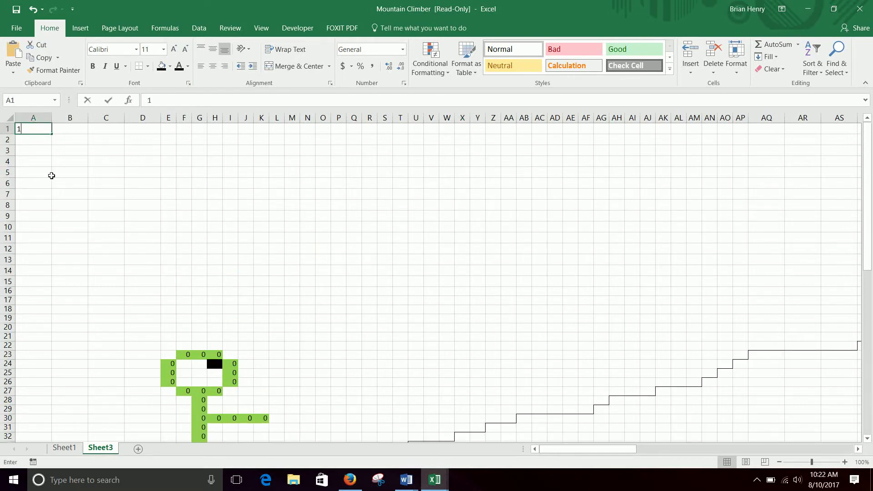
key(Return)
scroll(137, 227, down, 3)
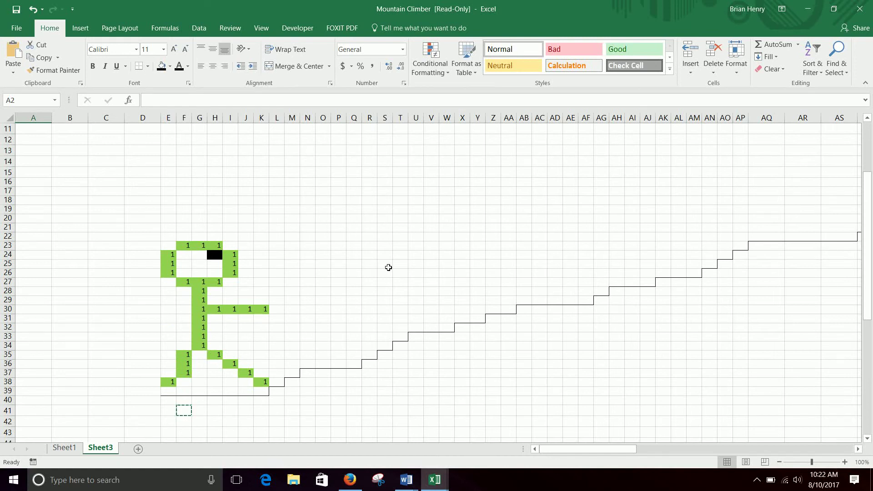
- Select the climber's head, legs, feet and arm cells H30:K30, then open Highlight Cells Rules
drag(178, 246, 215, 245)
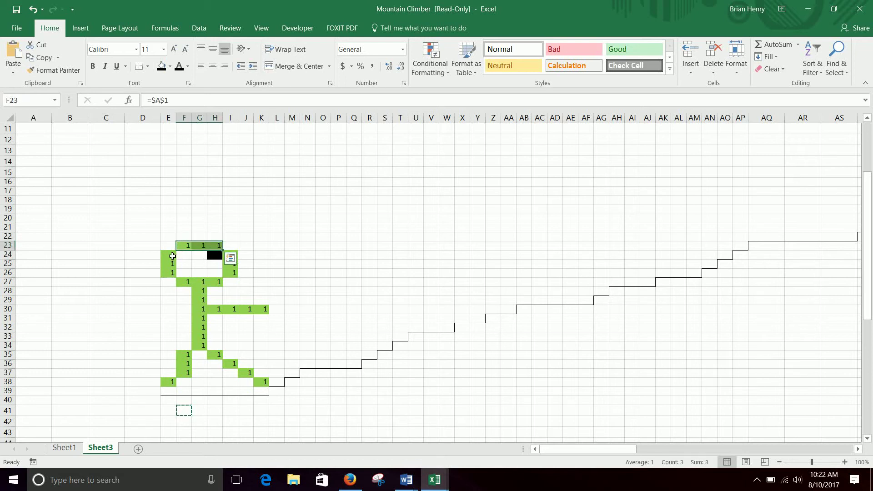
ctrl+drag(171, 255, 179, 372)
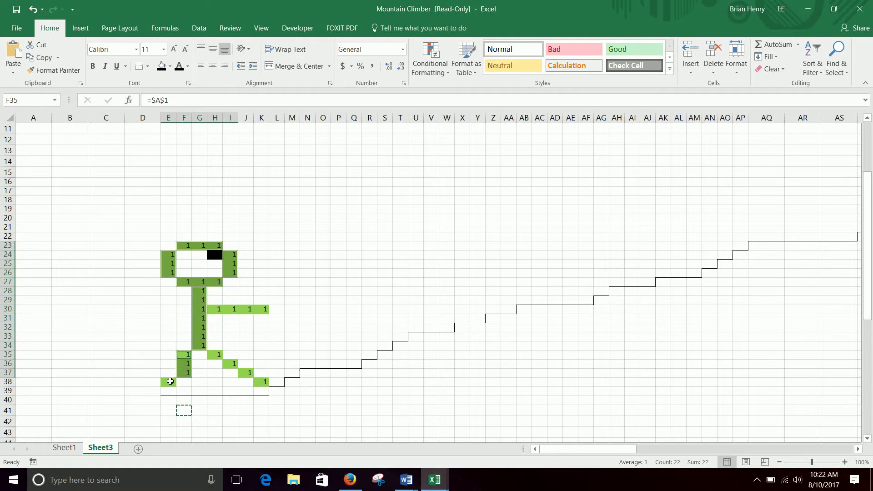
ctrl+click(170, 381)
ctrl+click(215, 355)
ctrl+click(231, 363)
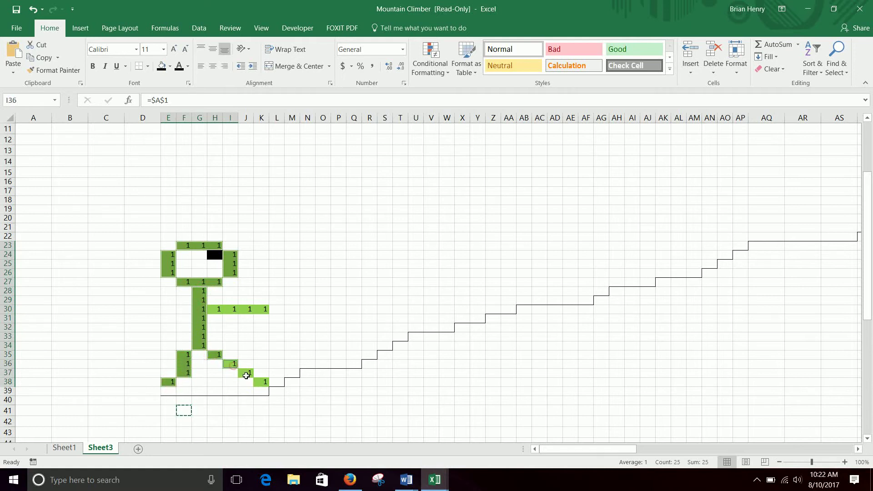
ctrl+click(246, 375)
ctrl+click(259, 383)
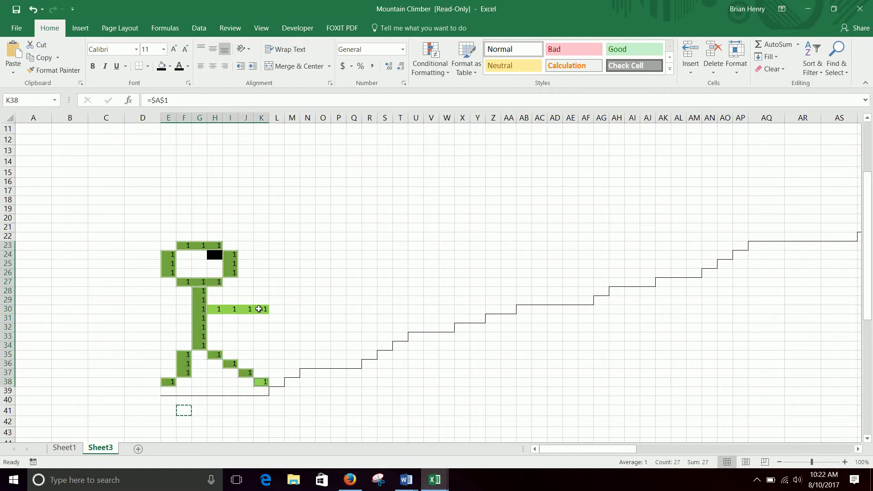
ctrl+drag(259, 309, 218, 309)
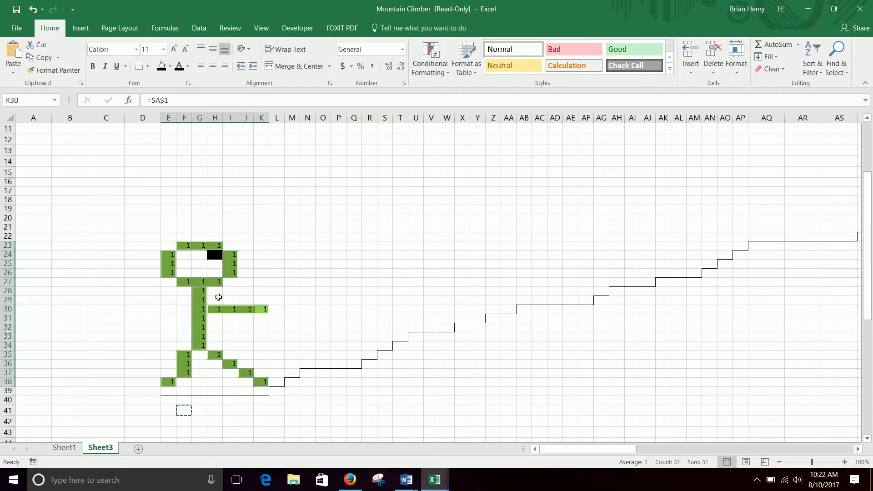
click(439, 71)
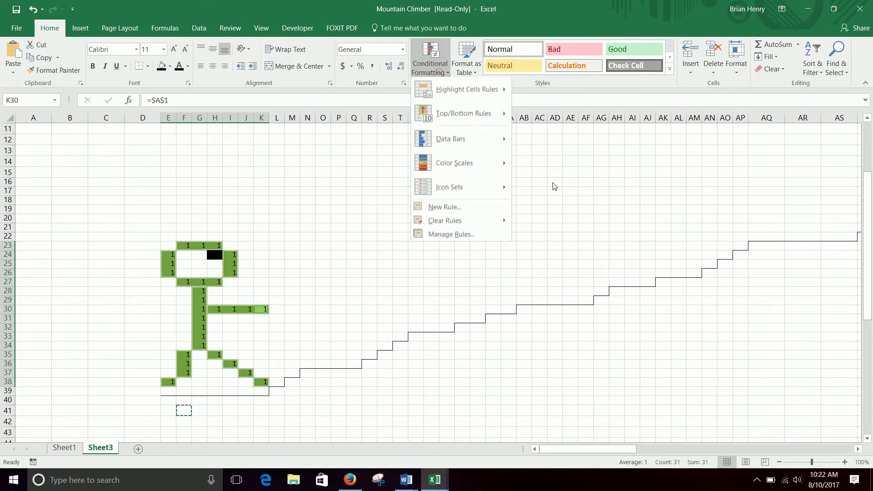
mouse_move(440, 90)
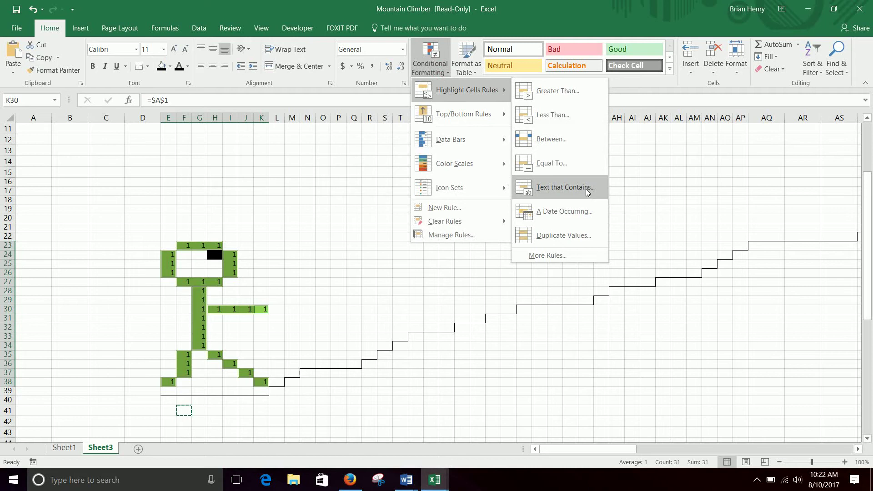
- Add a Less Than 50 rule with a custom light-green fill and light-green text
click(547, 120)
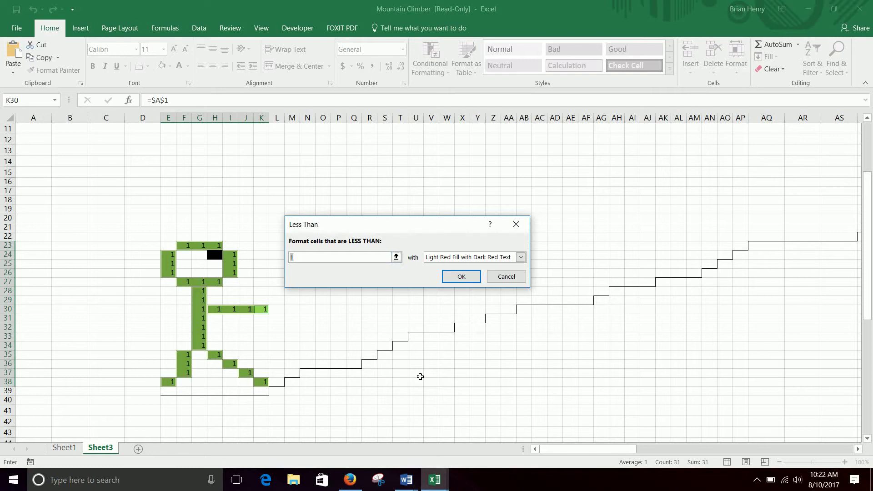
text(50)
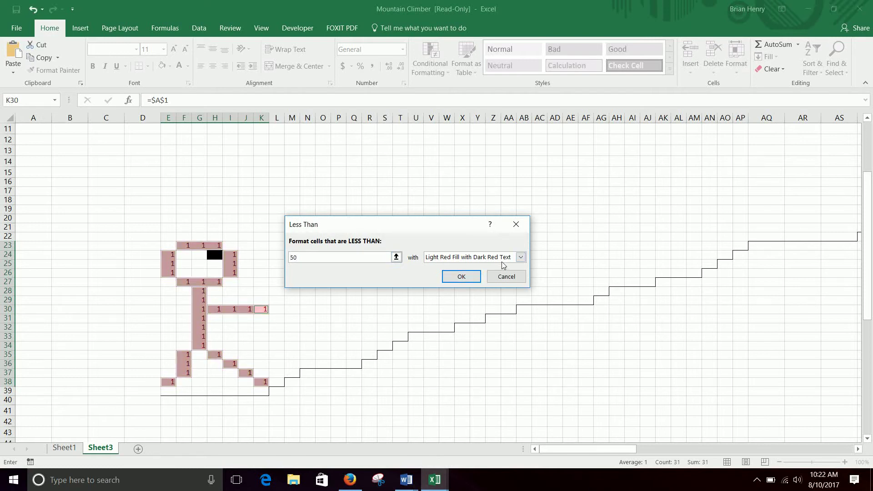
click(518, 257)
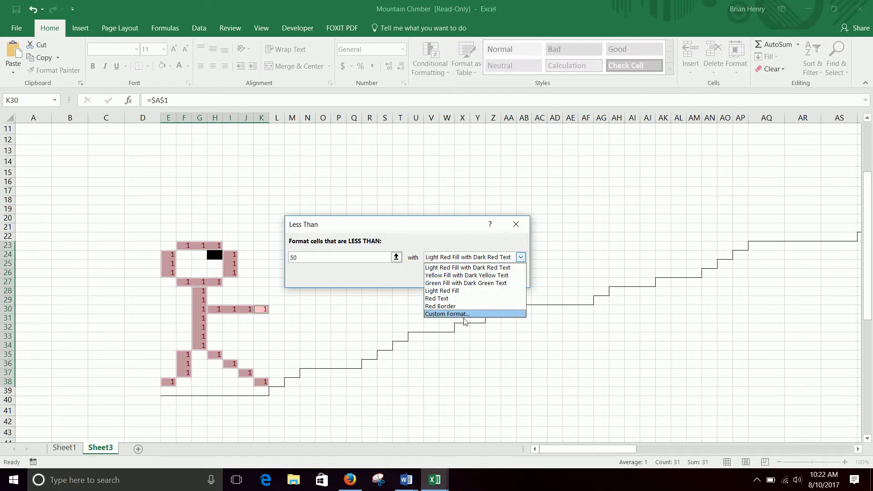
click(446, 314)
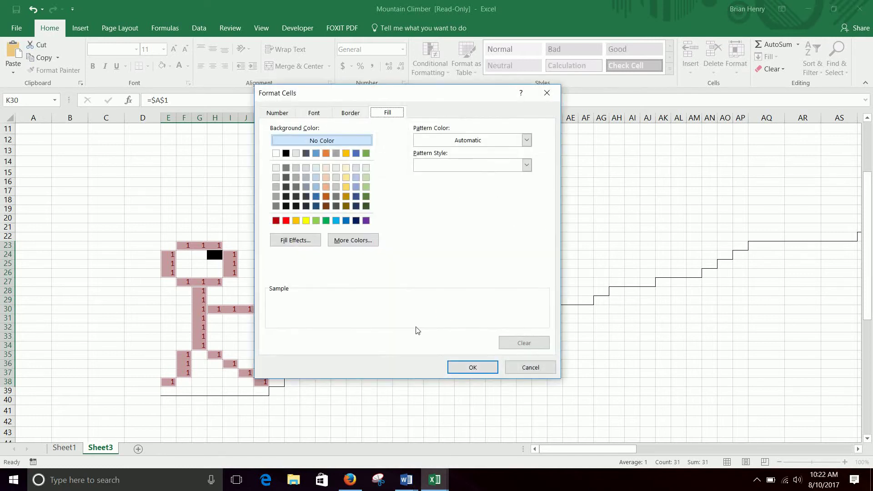
click(315, 220)
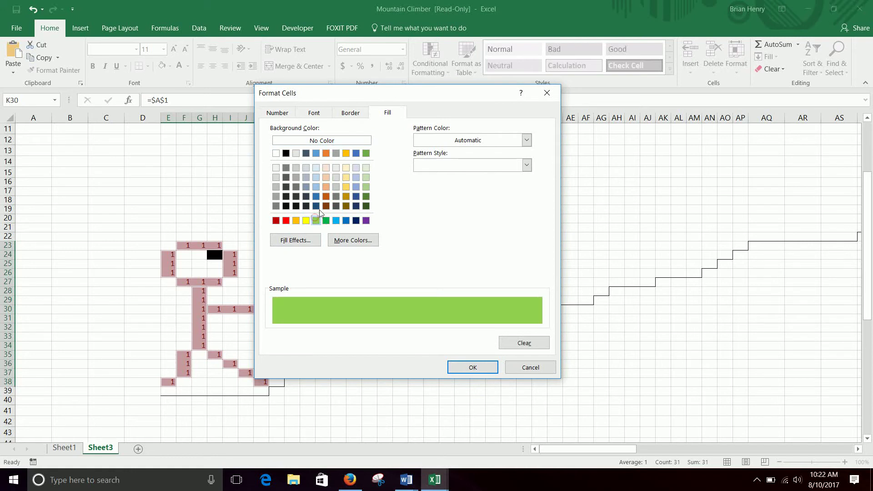
click(315, 112)
click(428, 211)
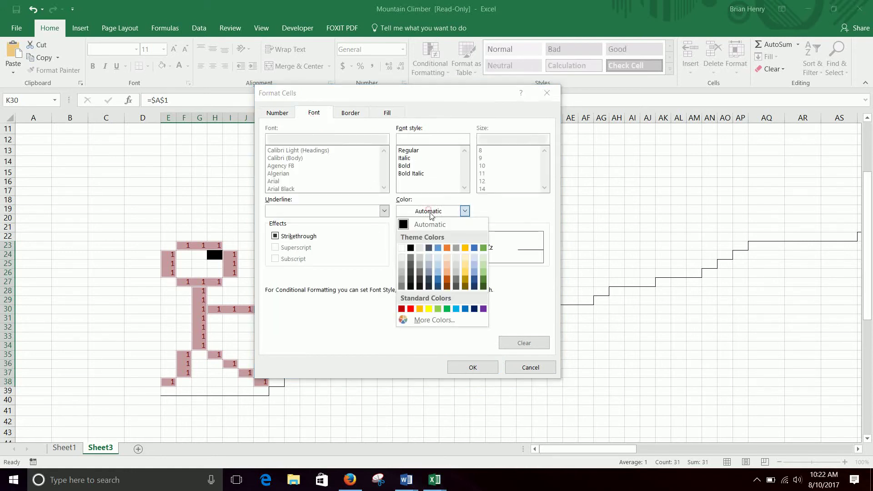
click(438, 309)
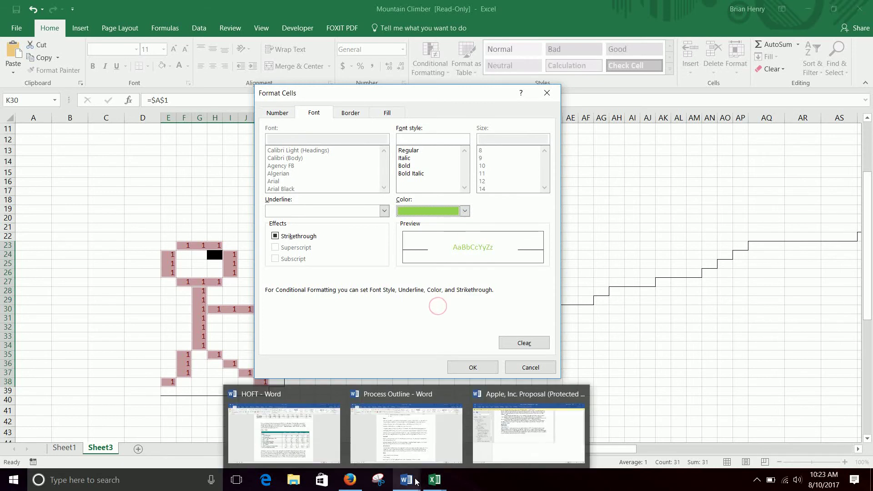
click(473, 367)
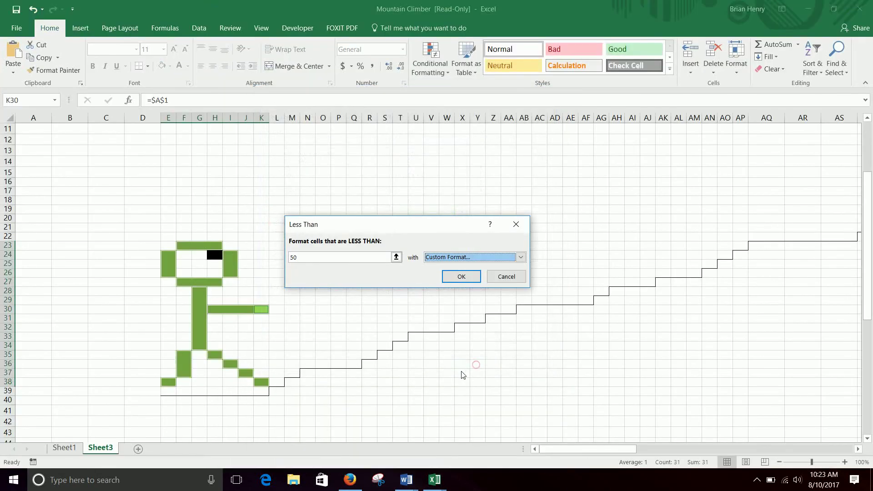
click(460, 277)
- Check the head's formula, undo and redo the hiding change to compare, then select H24
click(380, 284)
click(182, 245)
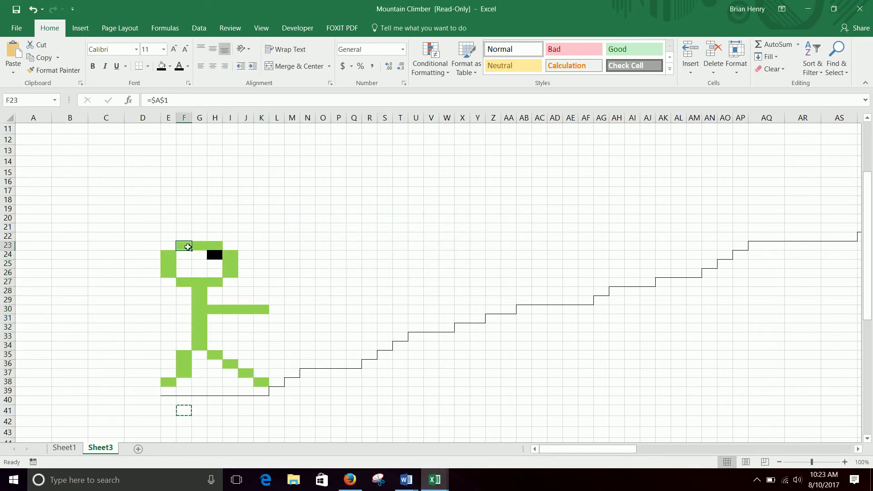
click(184, 246)
click(33, 9)
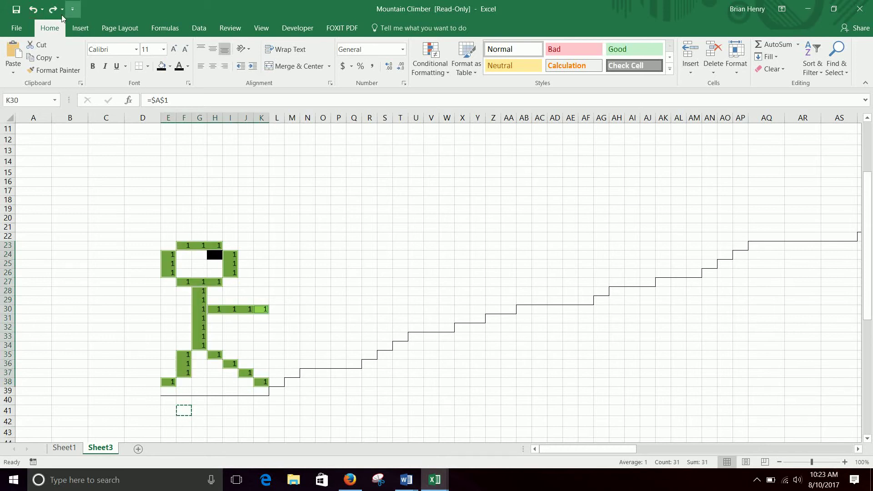
click(53, 9)
click(214, 200)
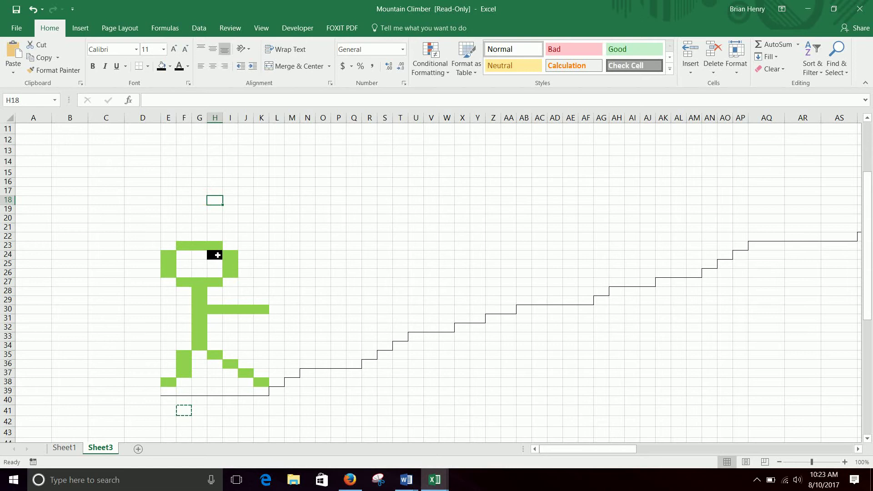
click(217, 255)
- Give eye cell H24 a Less Than 50 rule with a custom black fill
click(439, 66)
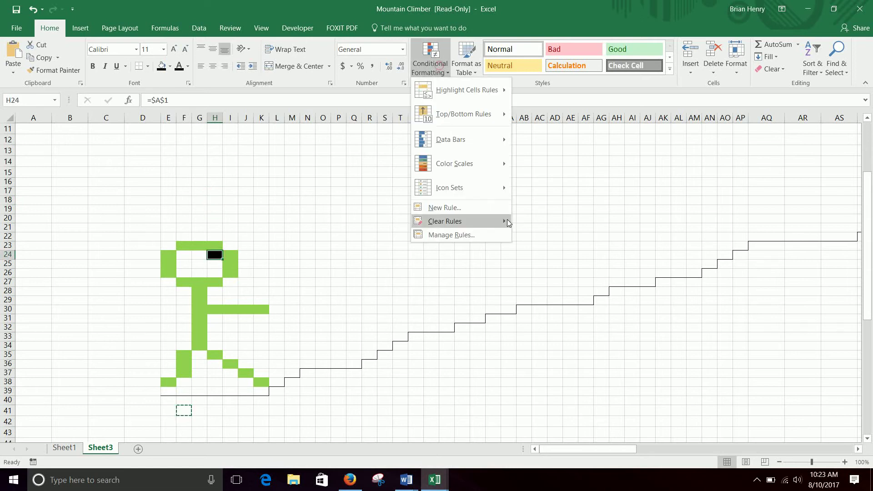
mouse_move(462, 87)
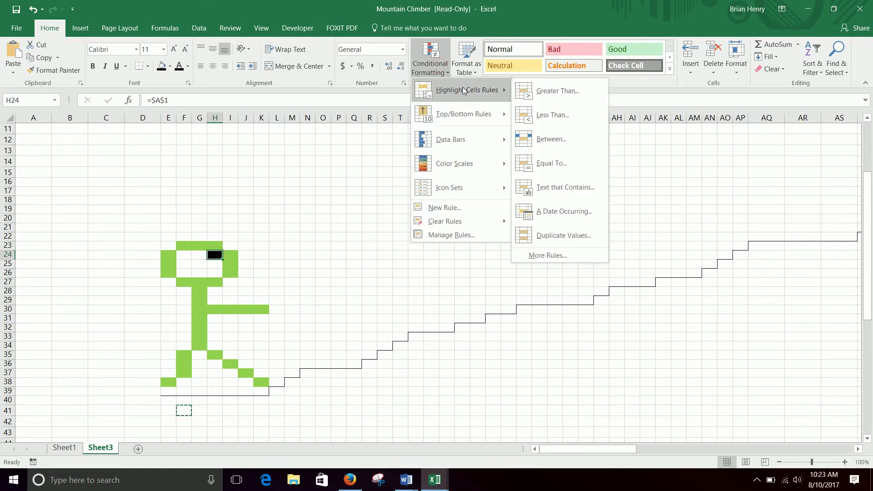
click(569, 121)
text(50)
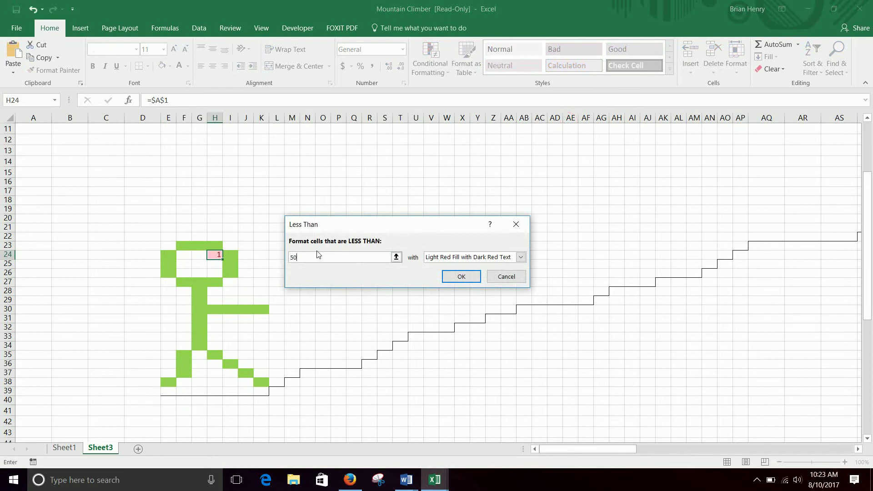
click(477, 258)
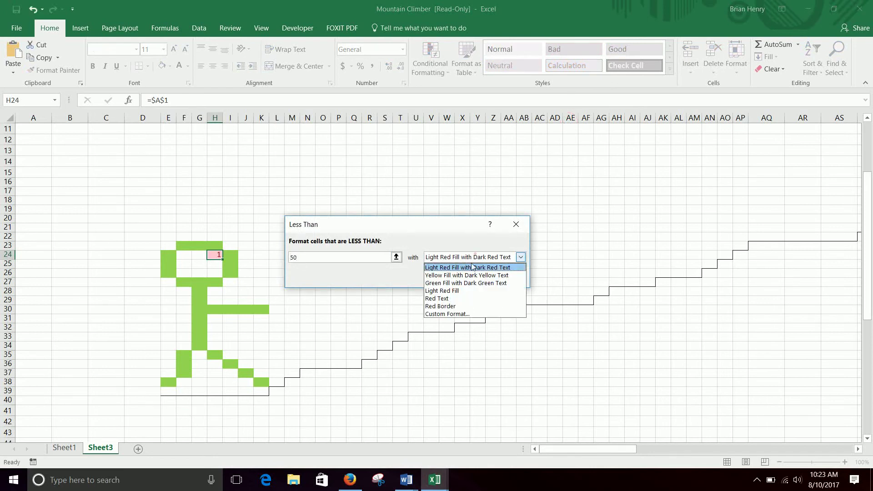
click(455, 314)
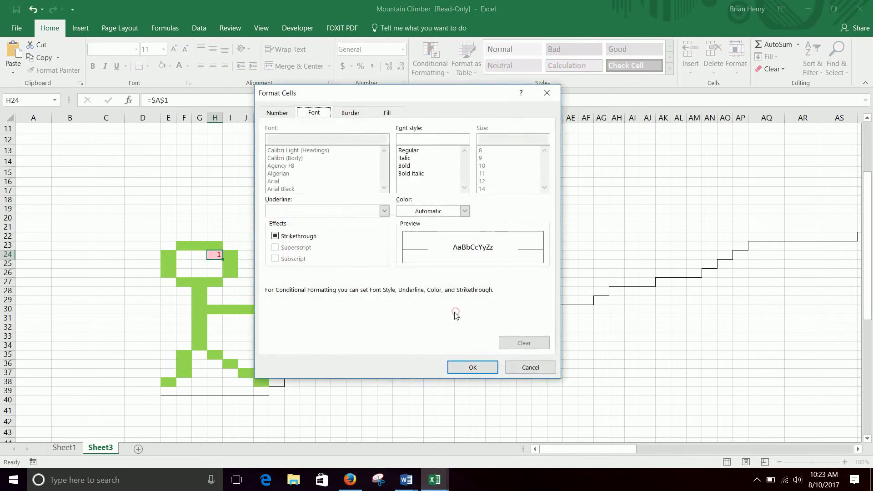
click(449, 210)
click(404, 223)
click(387, 112)
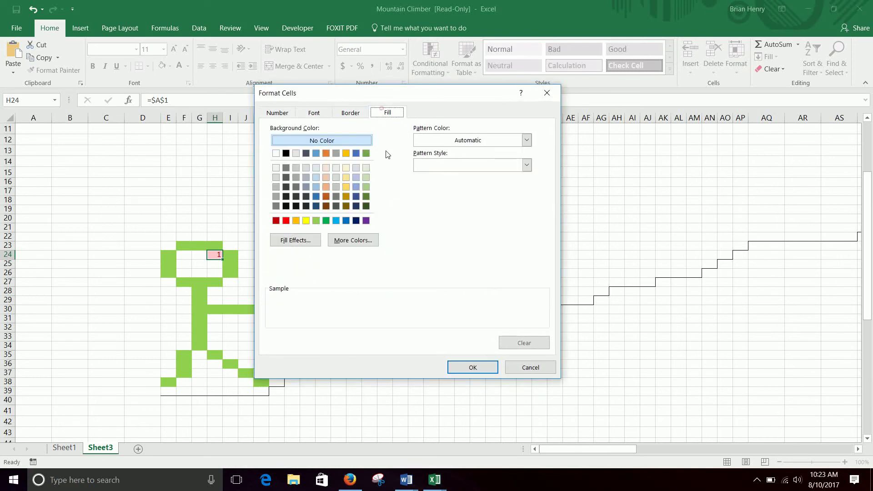
click(286, 153)
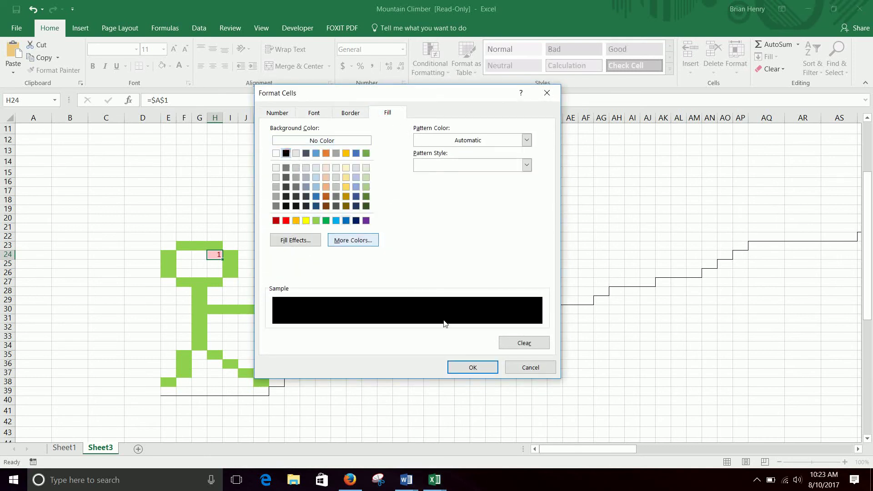
click(471, 368)
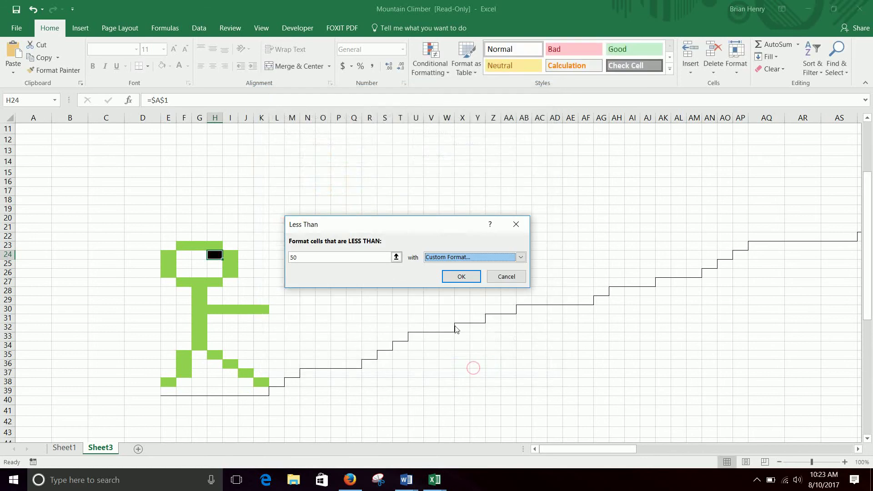
click(455, 275)
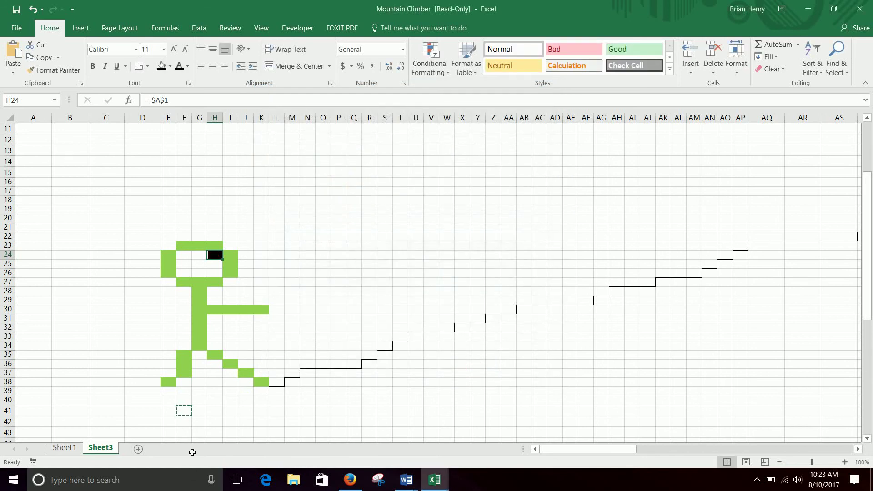
- Set cell A1 to 50
click(339, 254)
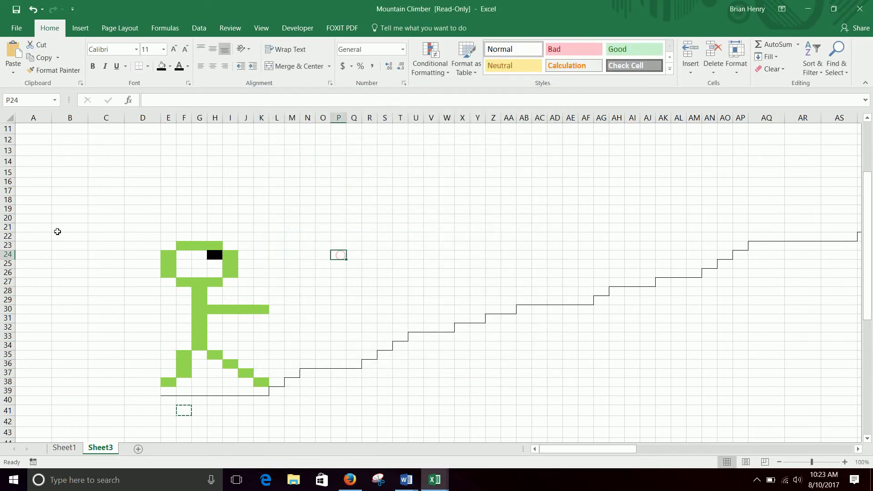
scroll(129, 169, up, 4)
click(45, 130)
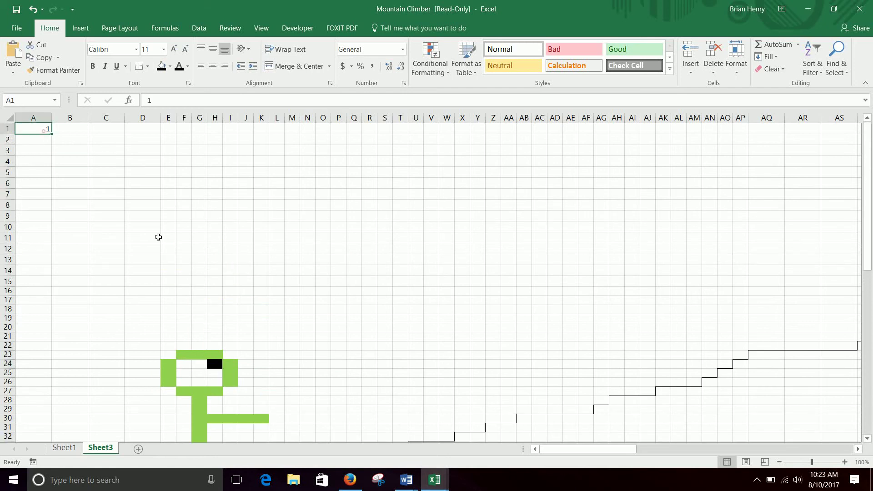
text(50)
key(Return)
scroll(271, 232, down, 5)
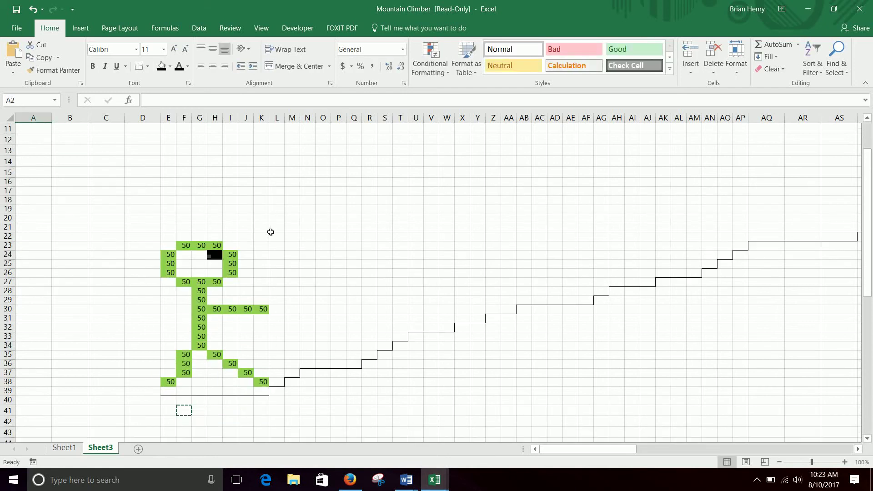
scroll(163, 161, up, 5)
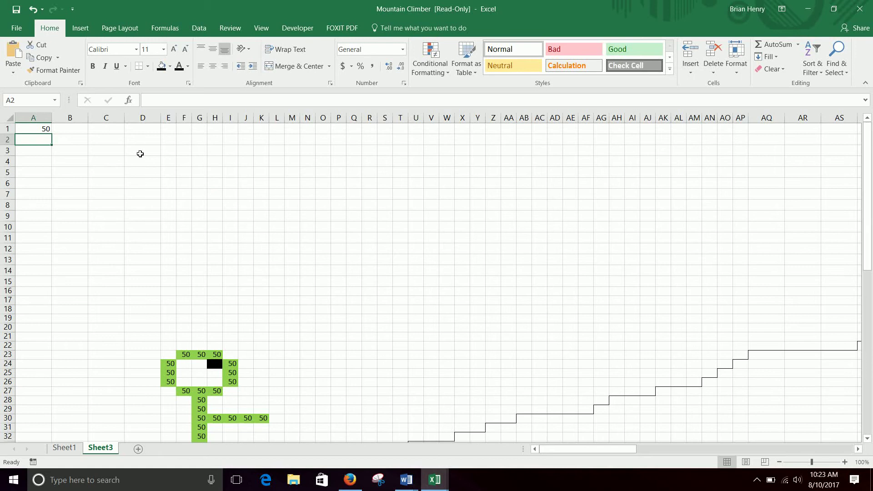
scroll(175, 210, down, 5)
- Remove the manual fill from the climber block D23:K39
drag(160, 189, 261, 336)
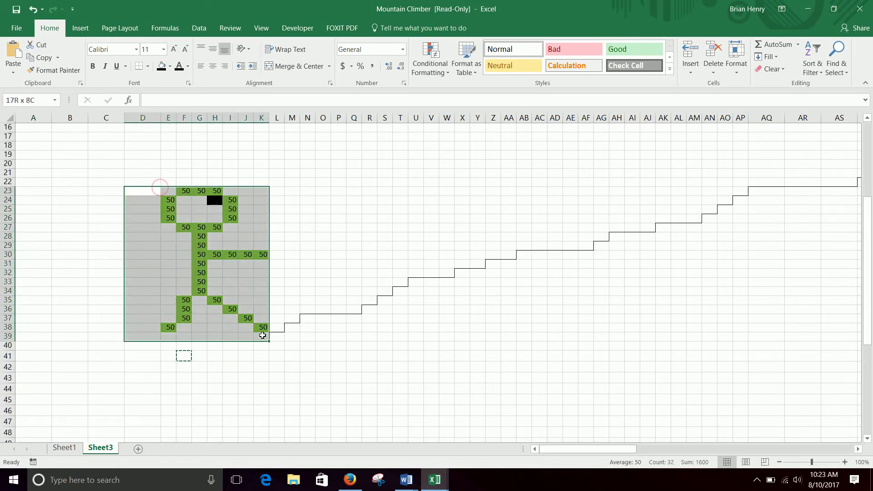
click(170, 67)
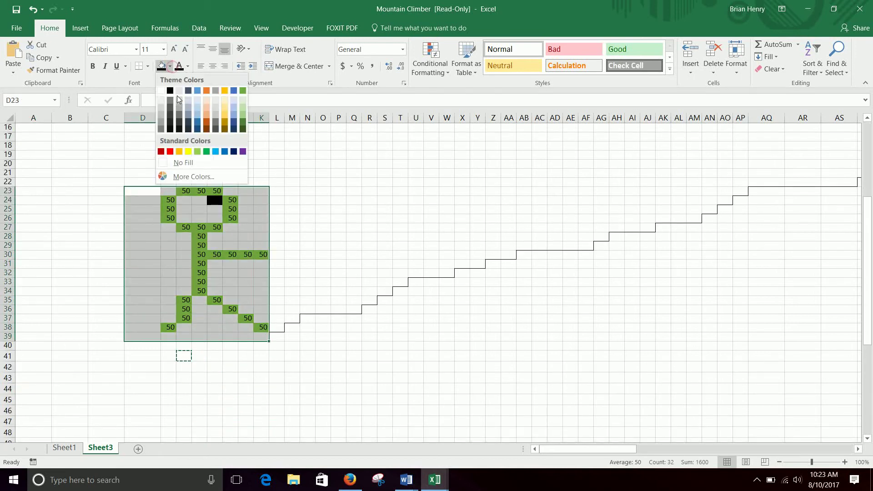
click(195, 164)
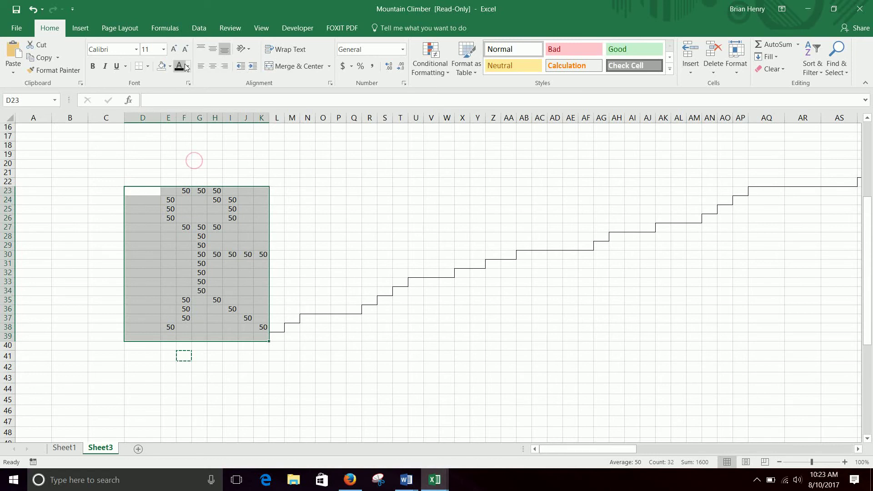
click(274, 147)
- Make the numbers in the climber's cells E23:K38 white
scroll(277, 212, up, 5)
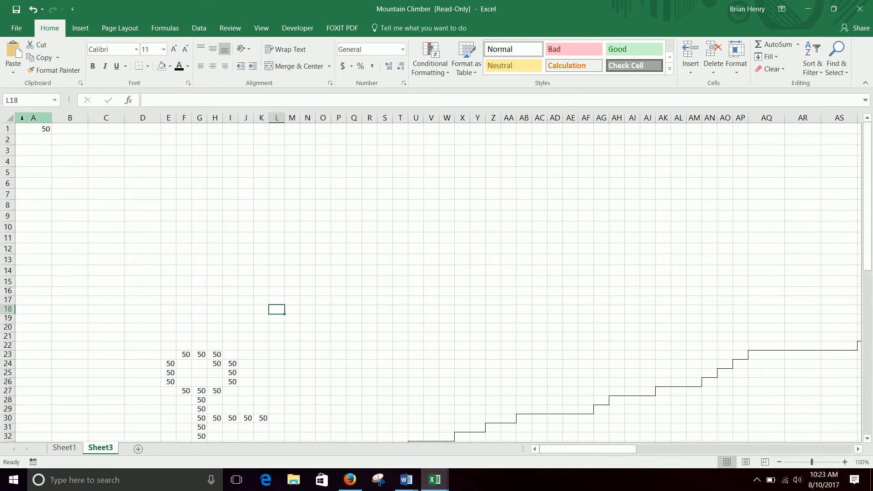
scroll(351, 306, down, 4)
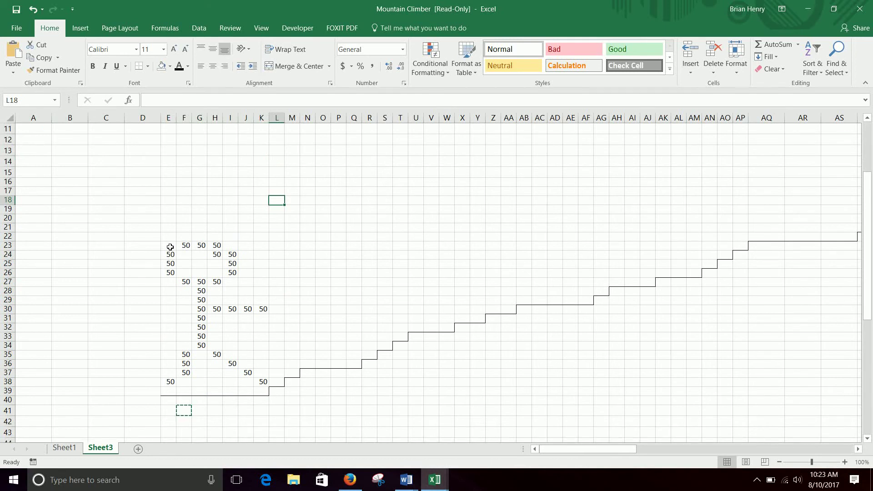
drag(170, 247, 263, 382)
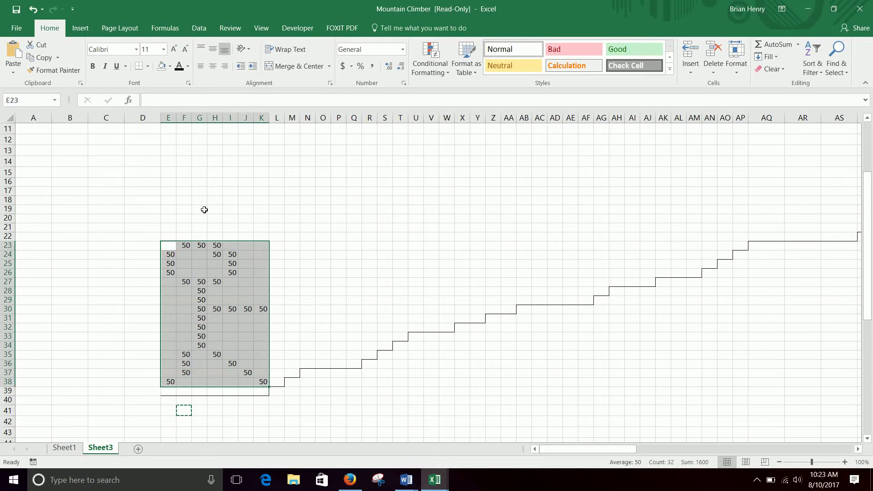
click(187, 66)
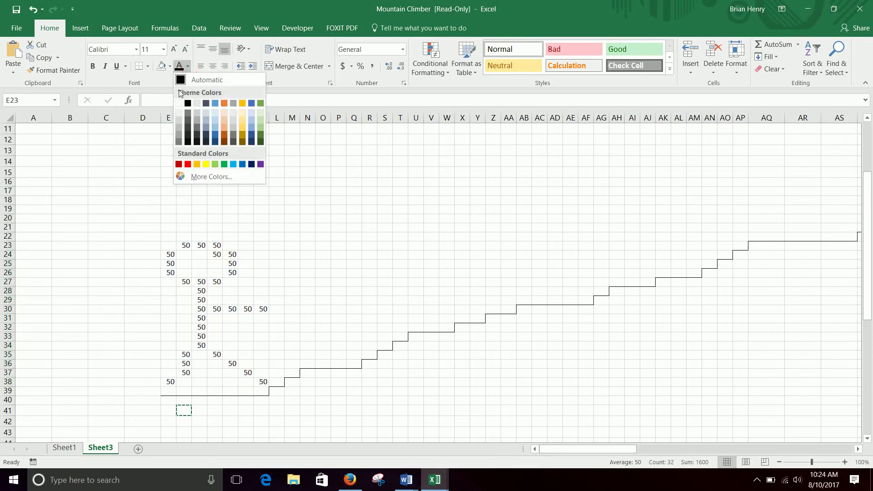
click(178, 103)
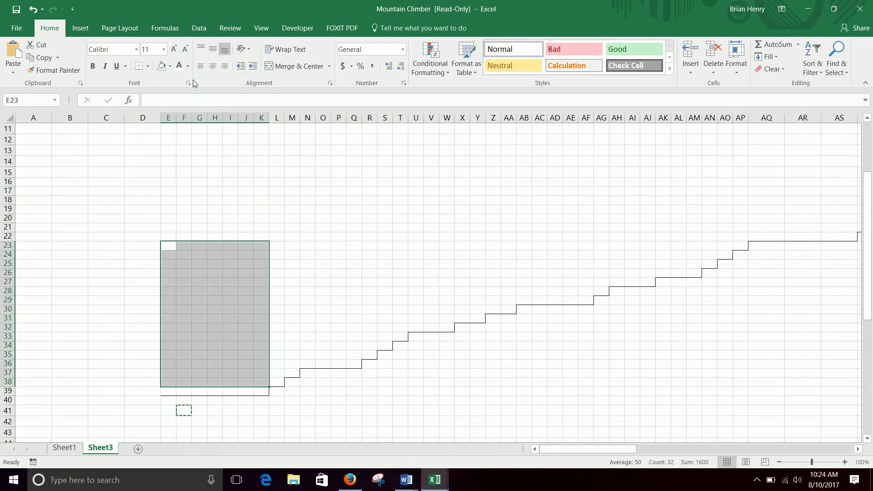
click(322, 228)
- Re-enter cell A1 so the climber redraws
scroll(262, 238, up, 4)
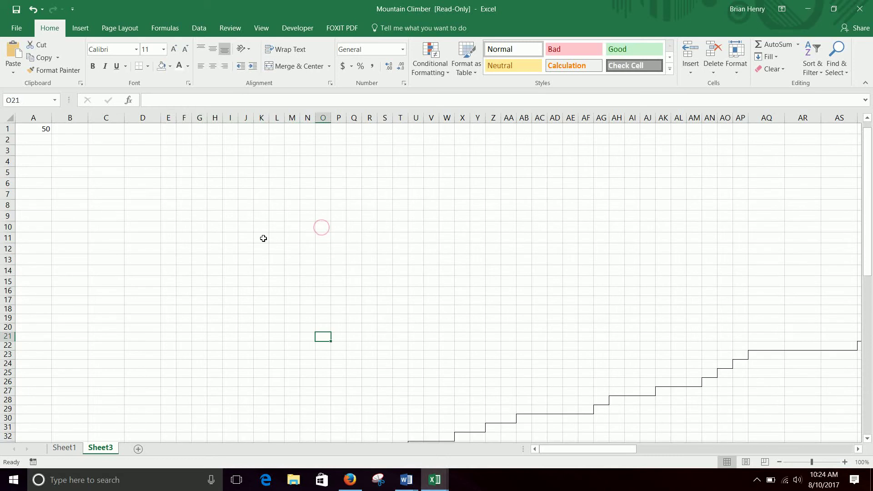
click(38, 132)
scroll(354, 257, down, 4)
scroll(354, 257, down, 2)
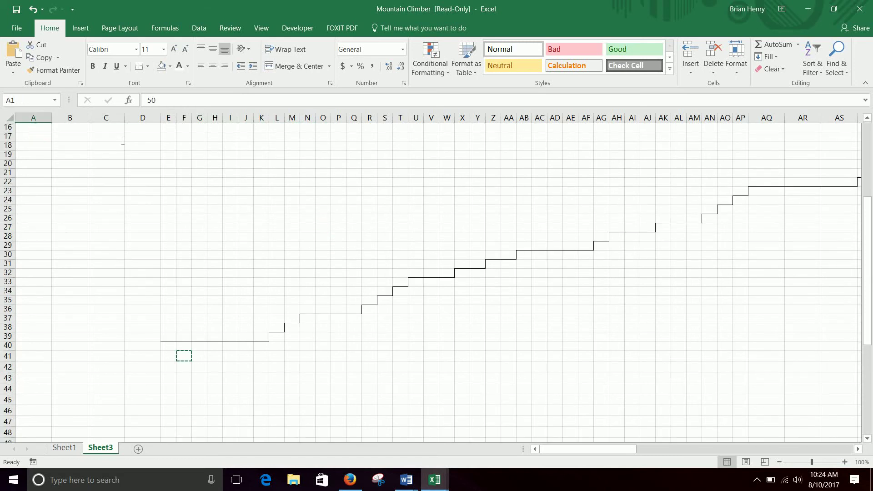
scroll(123, 133, up, 5)
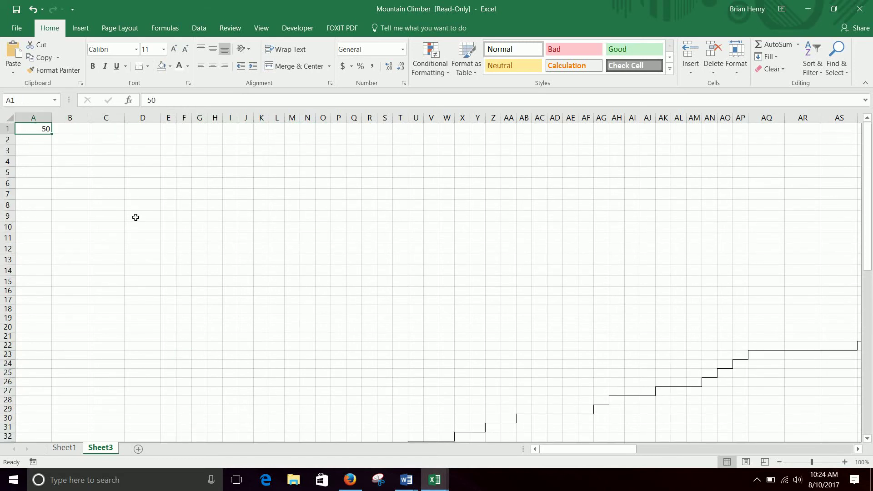
key(Return)
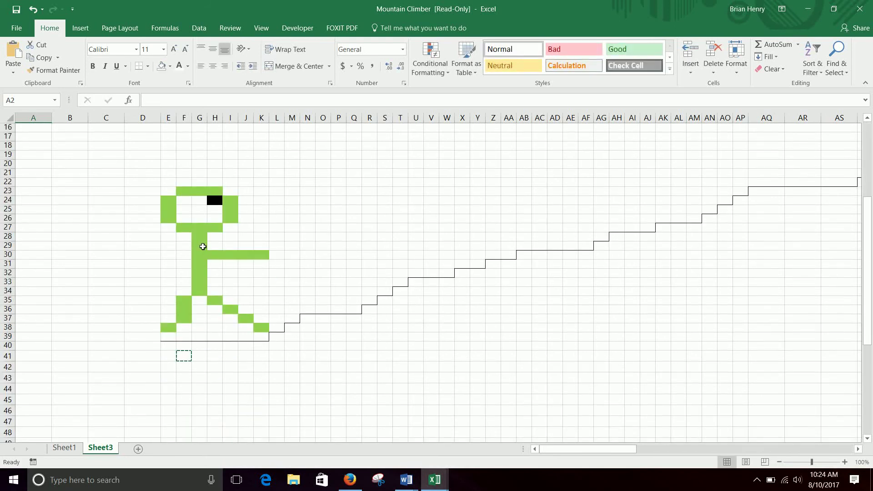
- Copy the climber E23:K38 and paste it at T15 instead of T14
drag(169, 192, 260, 328)
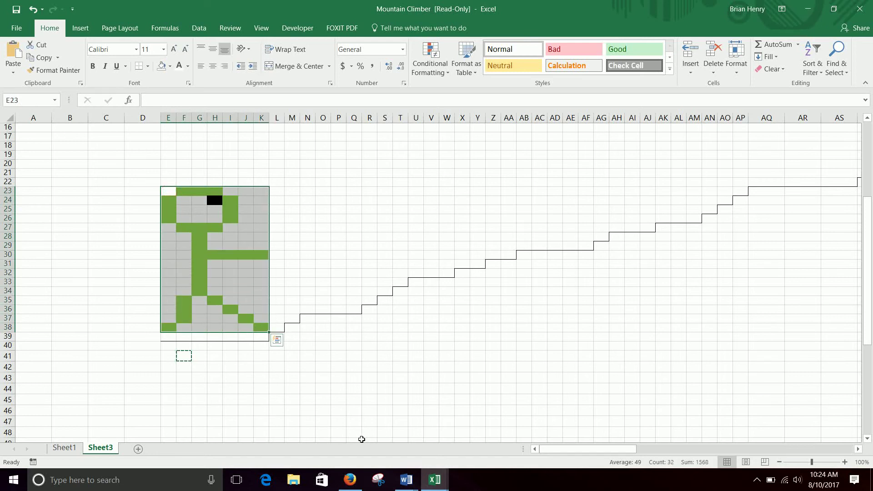
key(ctrl+c)
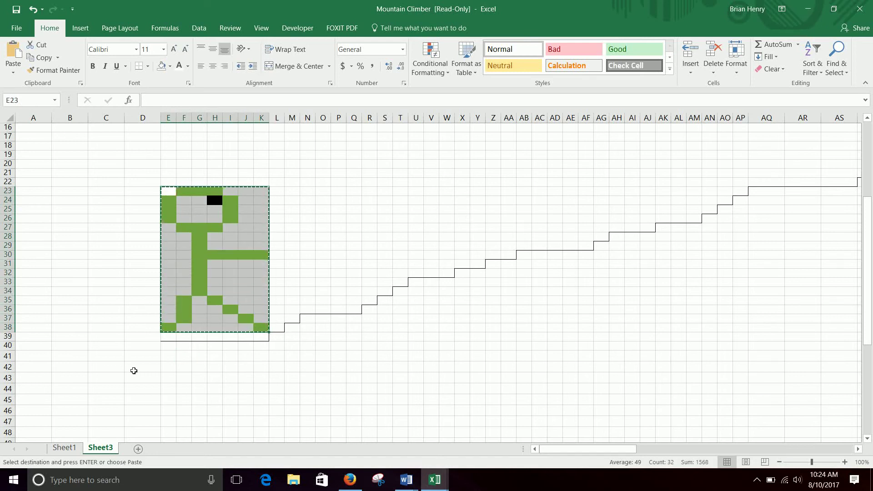
scroll(509, 341, up, 3)
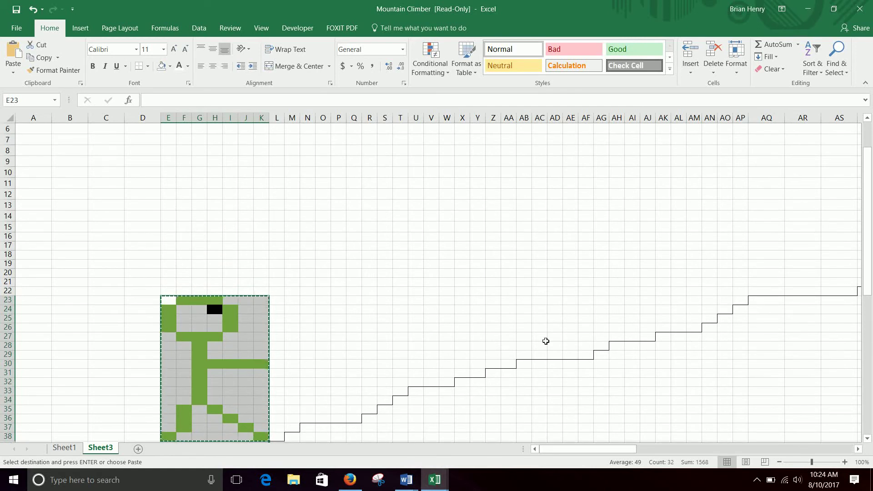
click(397, 213)
key(ctrl+v)
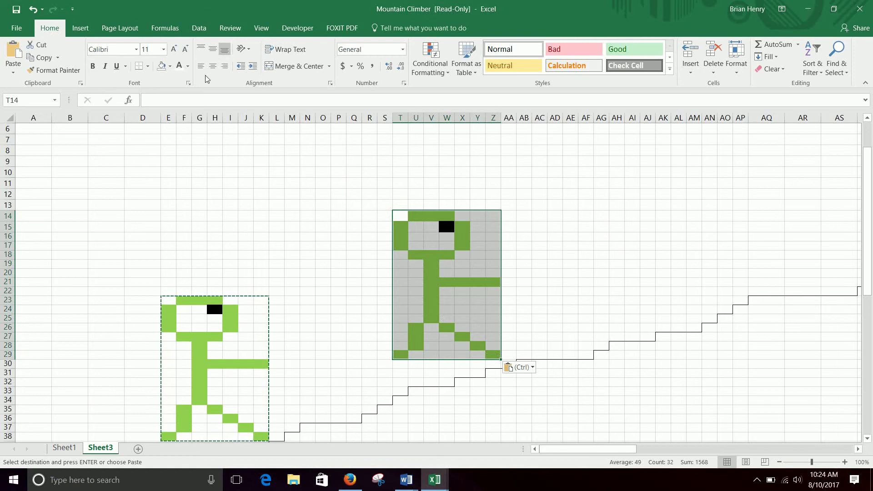
key(ctrl+z)
key(Down)
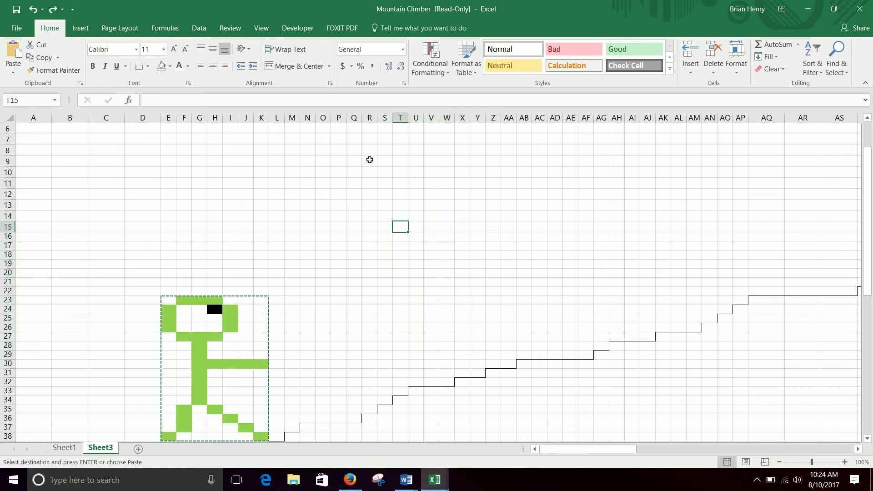
key(ctrl+v)
scroll(487, 336, down, 2)
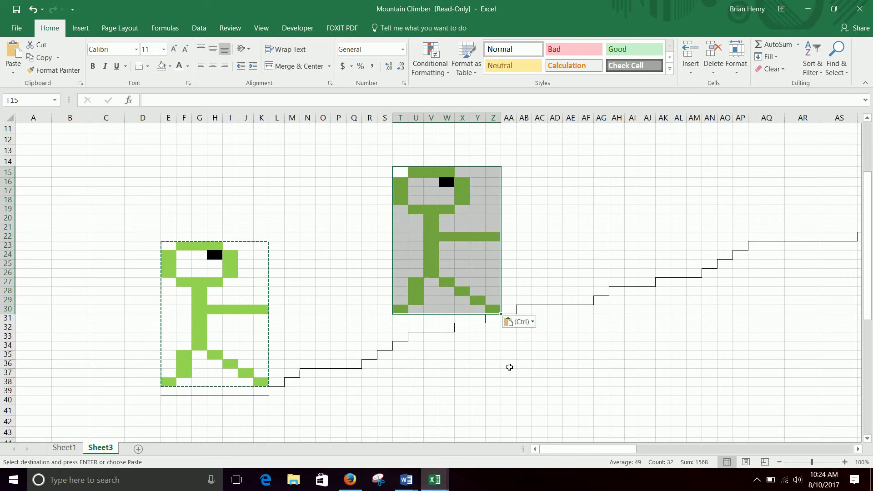
click(493, 300)
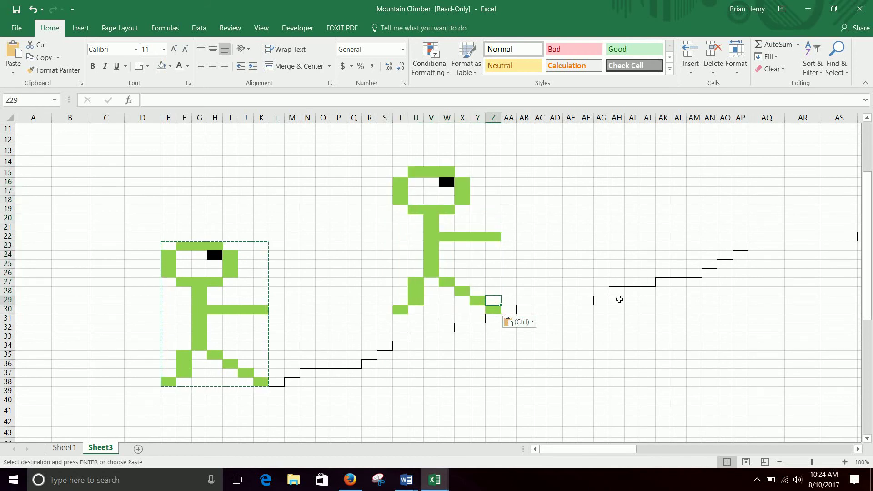
- Select the copied climber's head cells U15:W15 and arm cells W22:Z22
click(149, 64)
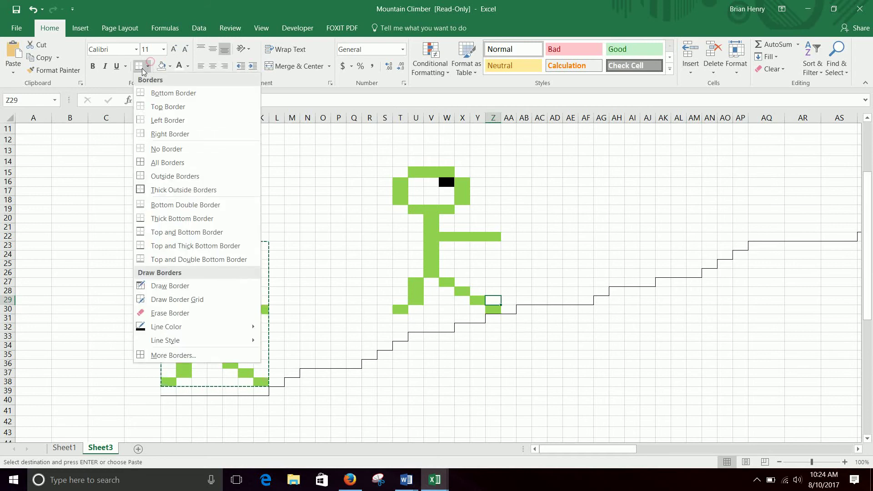
key(Escape)
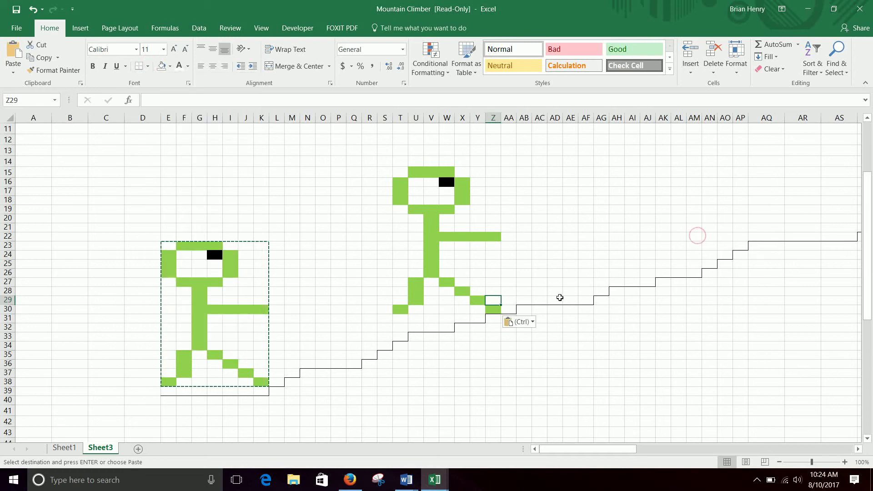
click(553, 273)
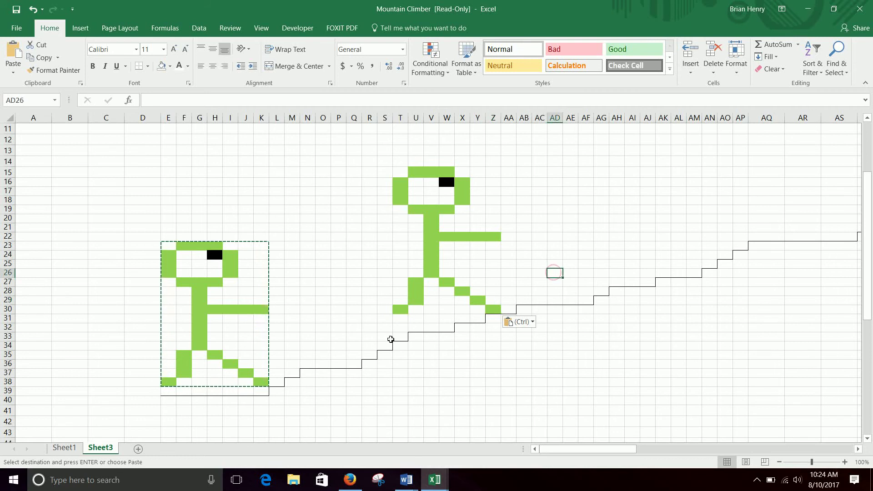
scroll(172, 224, up, 4)
scroll(548, 330, down, 3)
drag(416, 174, 432, 272)
drag(450, 237, 492, 238)
- Add legs U27:U29, W27, X28, Y29, feet T30 and Z30, and eye W16, then open Conditional Formatting
ctrl+click(417, 281)
ctrl+click(416, 291)
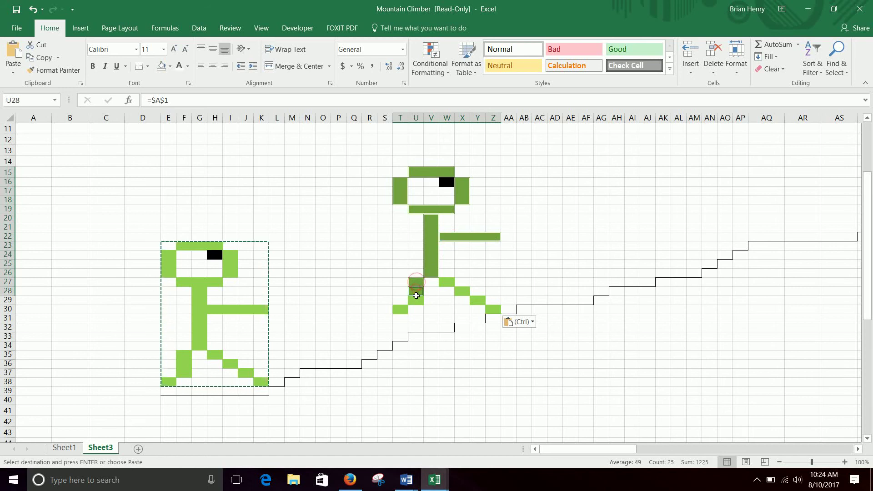
ctrl+click(416, 300)
ctrl+click(401, 309)
ctrl+click(445, 282)
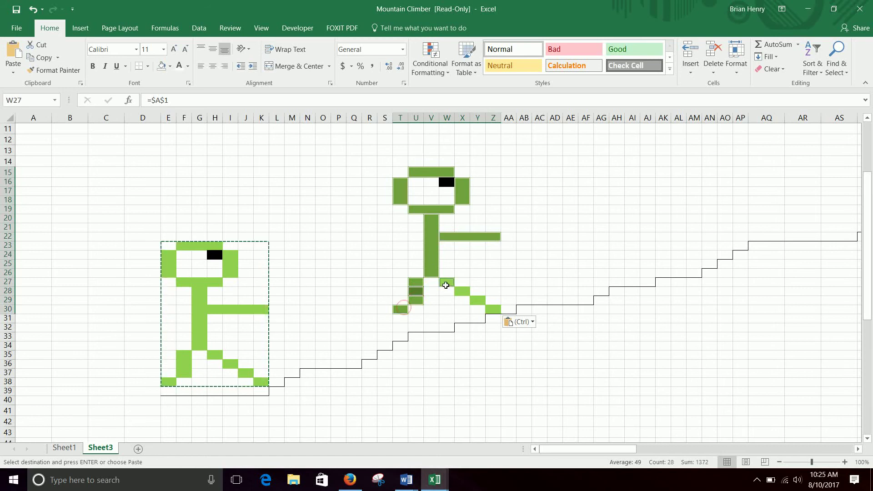
ctrl+click(461, 291)
ctrl+click(477, 300)
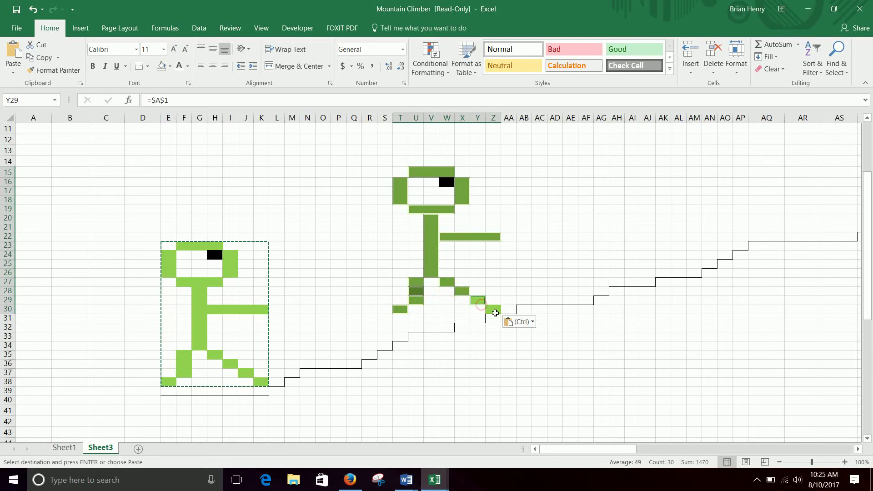
ctrl+click(495, 311)
ctrl+click(446, 182)
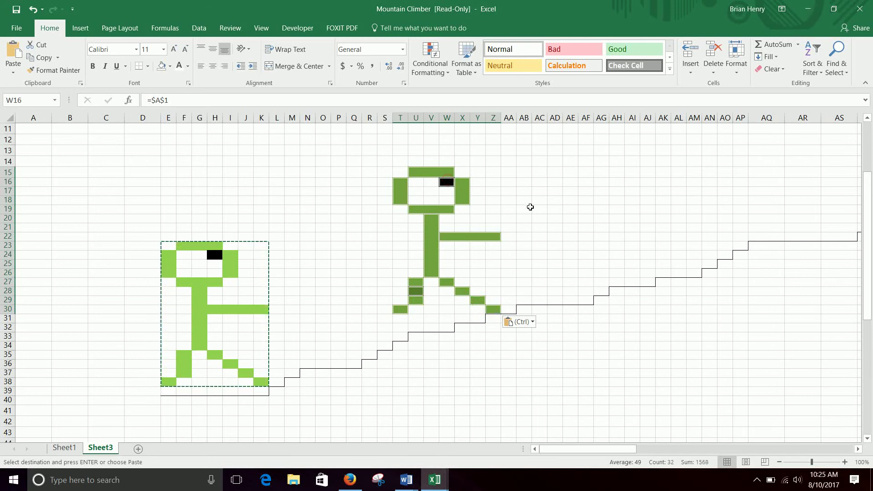
click(428, 68)
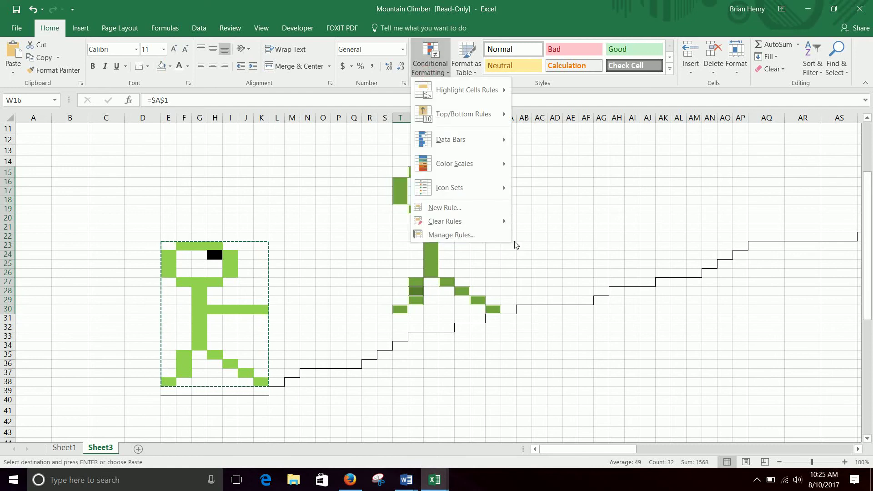
- In Manage Rules, change the black eye rule to 'between 50 and 99'
click(444, 234)
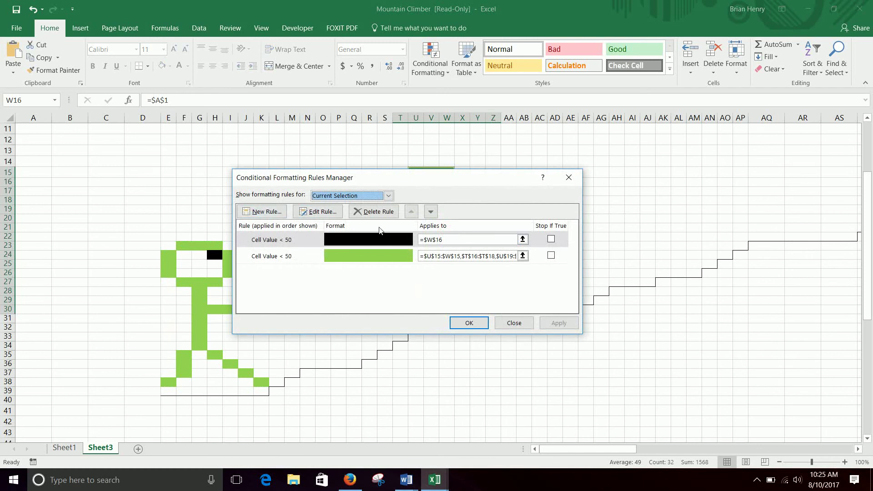
drag(411, 183, 413, 287)
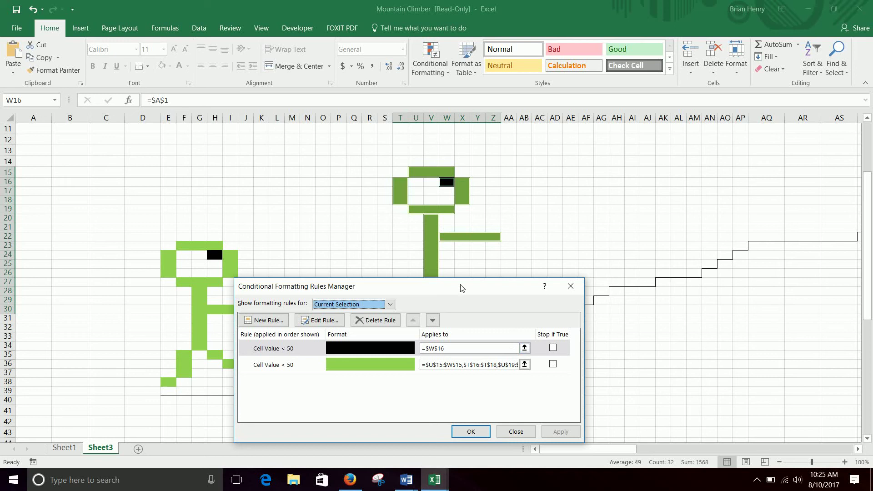
drag(460, 287, 452, 148)
click(292, 209)
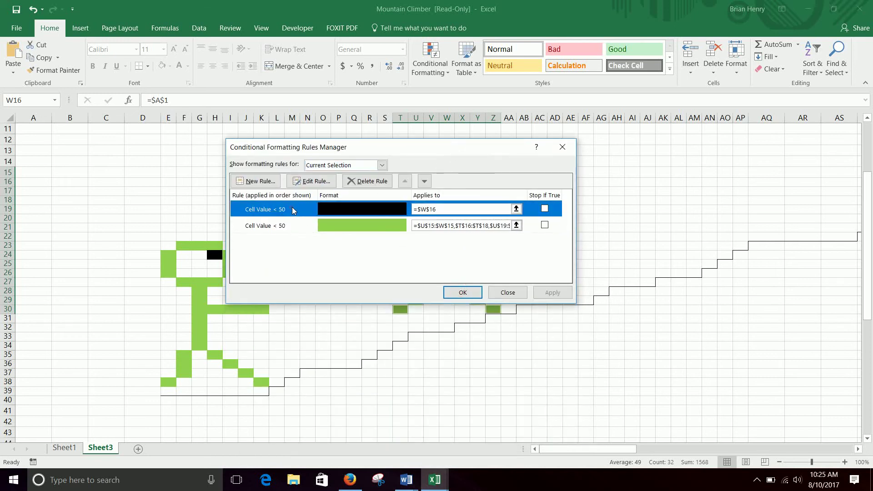
click(310, 181)
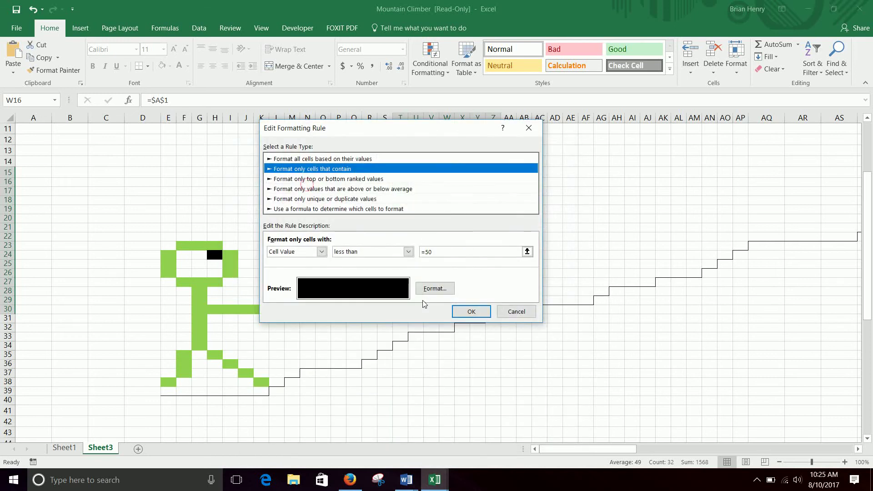
click(408, 252)
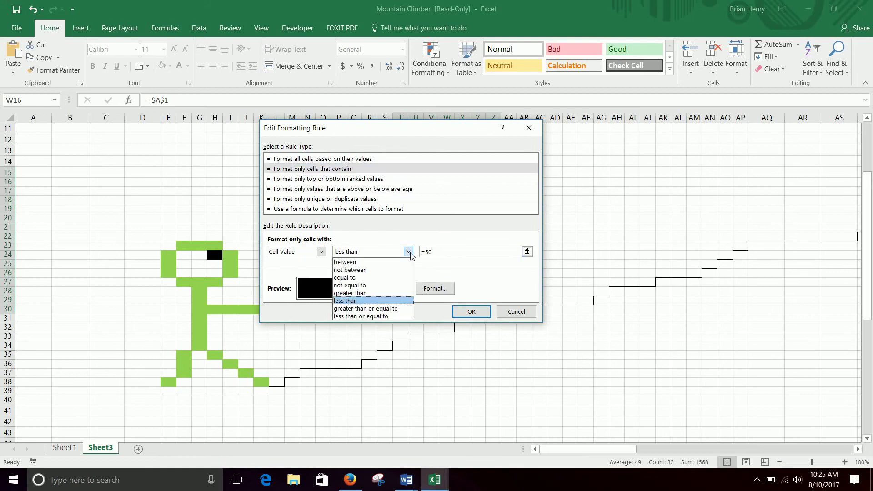
click(364, 263)
drag(450, 252, 417, 250)
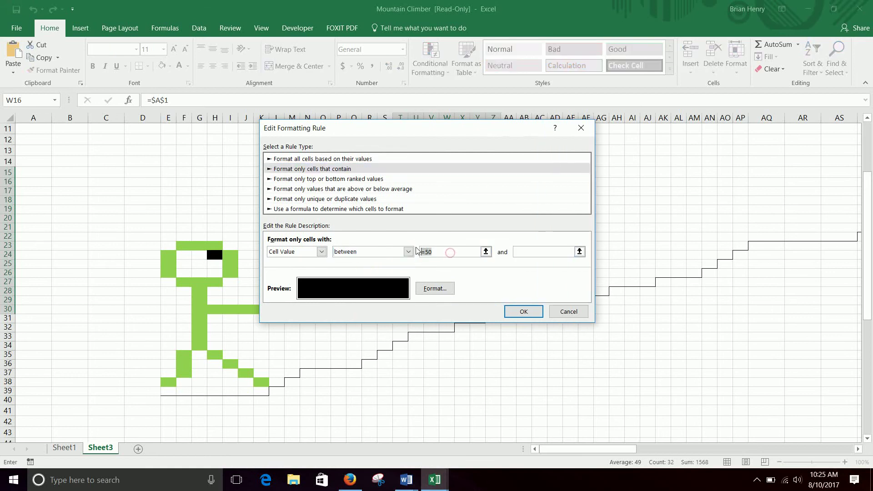
text(50)
click(542, 252)
text(99)
click(524, 311)
- Change the green body rule to 'between 50 and 99' and apply the rules
click(287, 225)
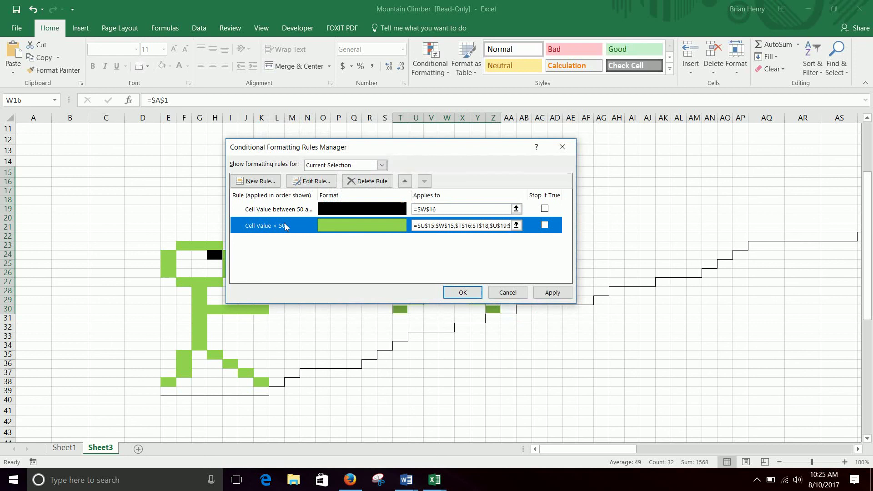
click(301, 182)
click(362, 249)
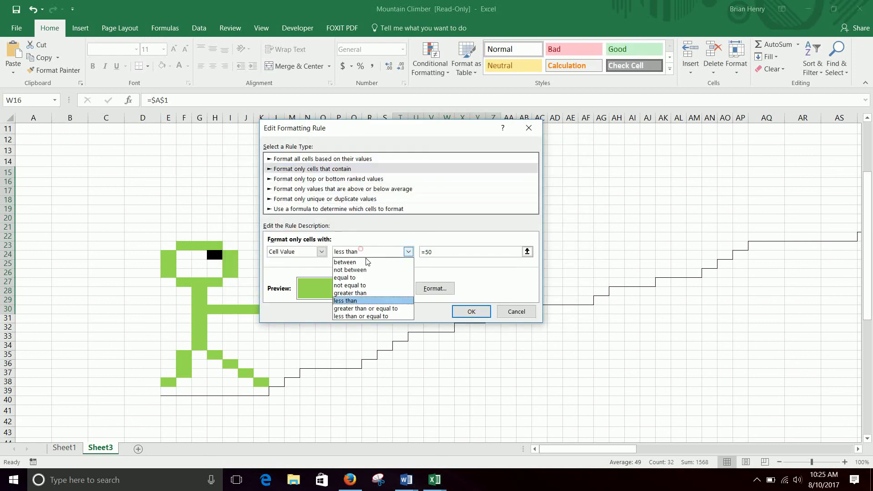
click(359, 259)
key(Tab)
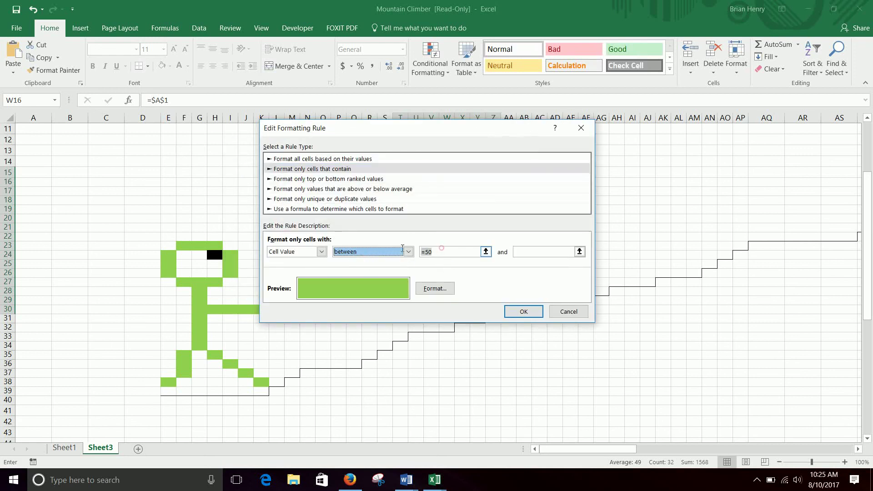
text(50)
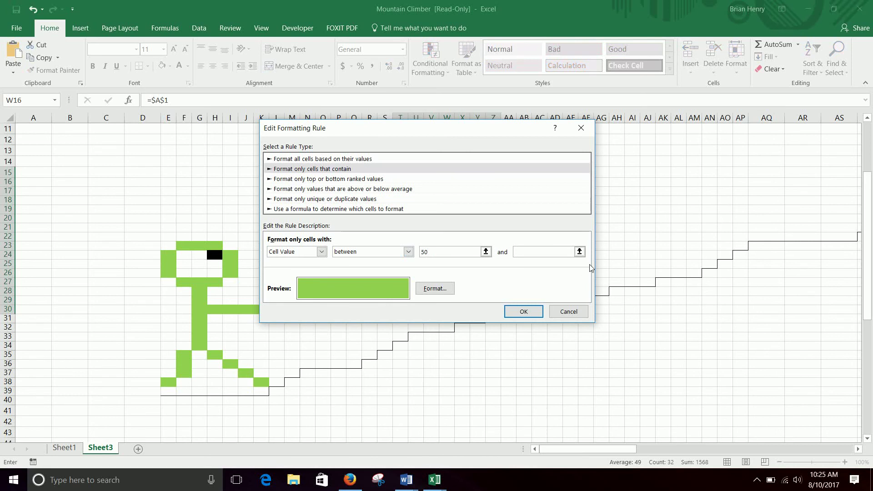
click(527, 251)
text(99)
click(523, 311)
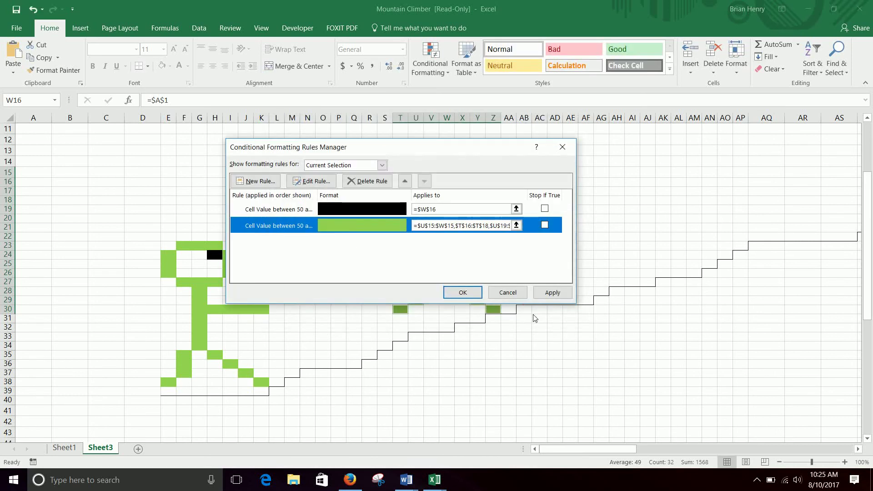
click(547, 295)
- Close the rules manager and enter 50 in cell A1
click(462, 293)
click(539, 355)
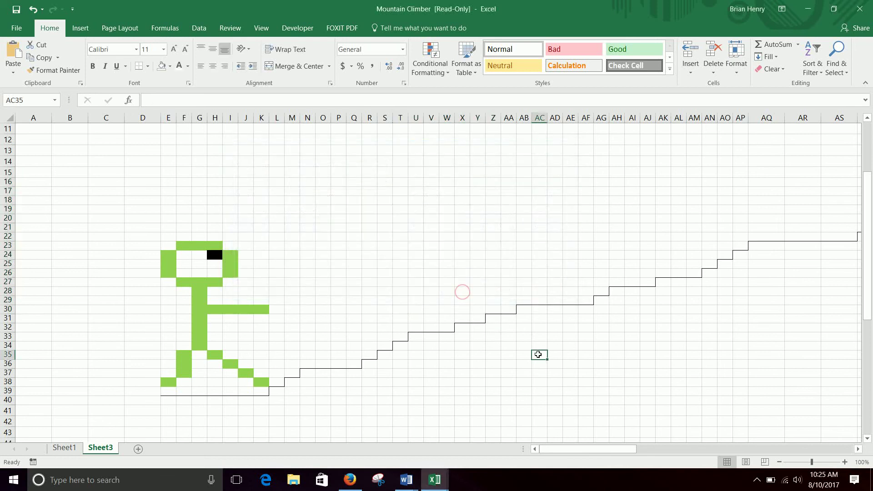
scroll(321, 210, up, 4)
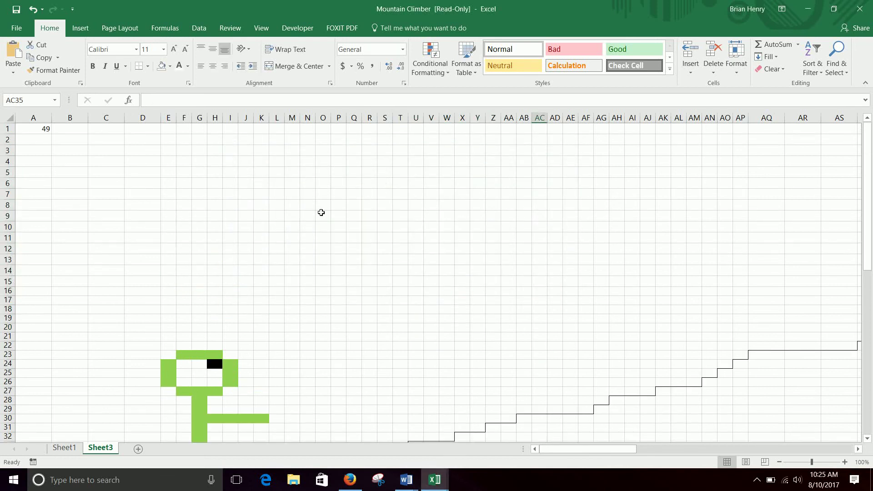
click(45, 128)
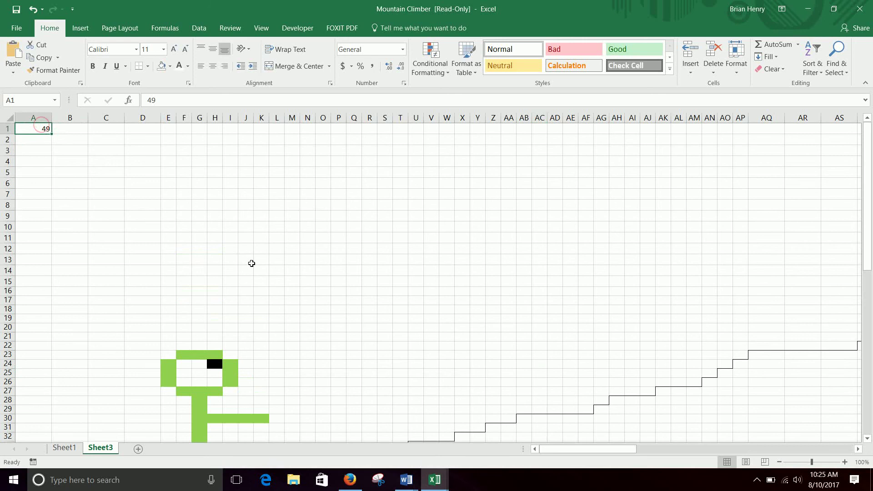
text(50)
key(Return)
- Return to the upper climber and select its eye cell W16
scroll(253, 267, down, 2)
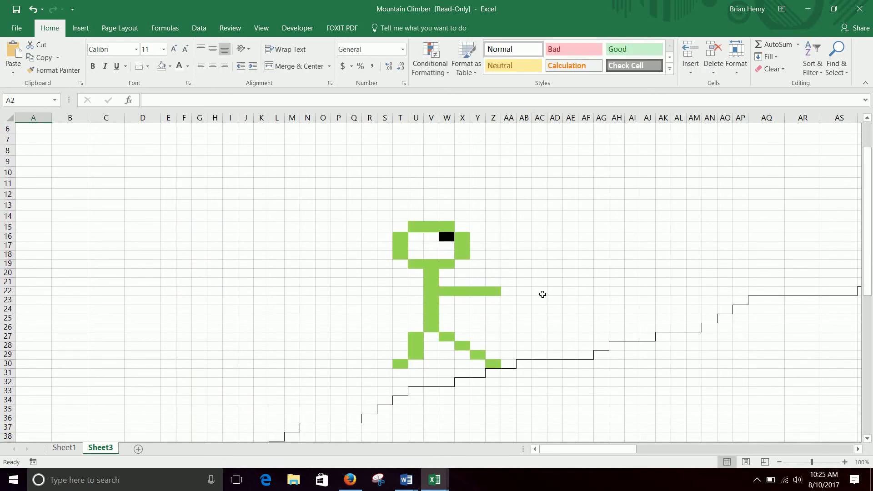
scroll(234, 309, down, 2)
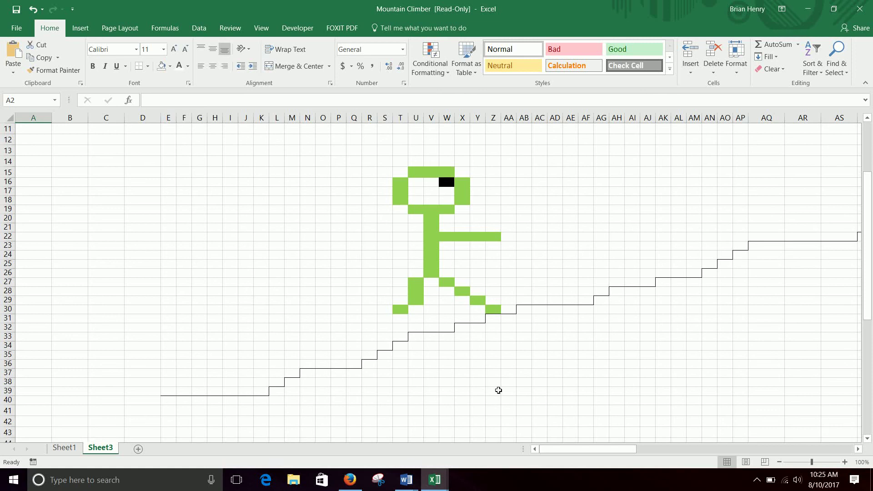
scroll(545, 383, up, 3)
scroll(546, 381, down, 2)
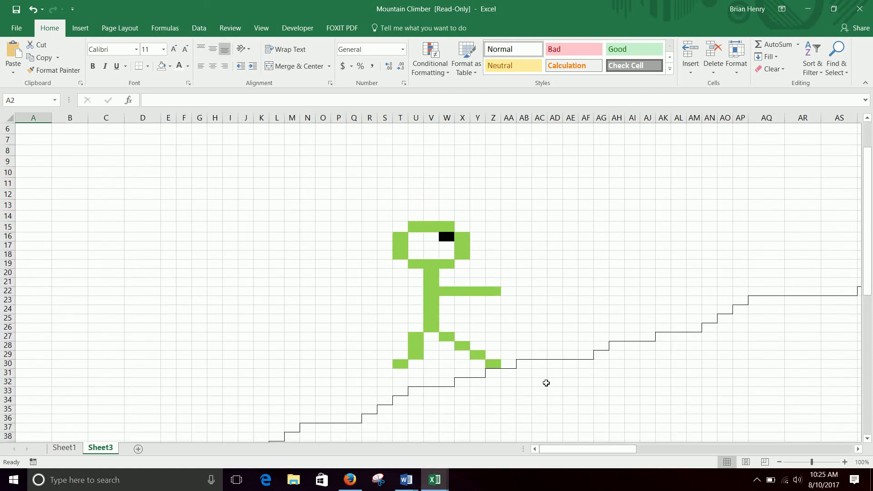
click(444, 236)
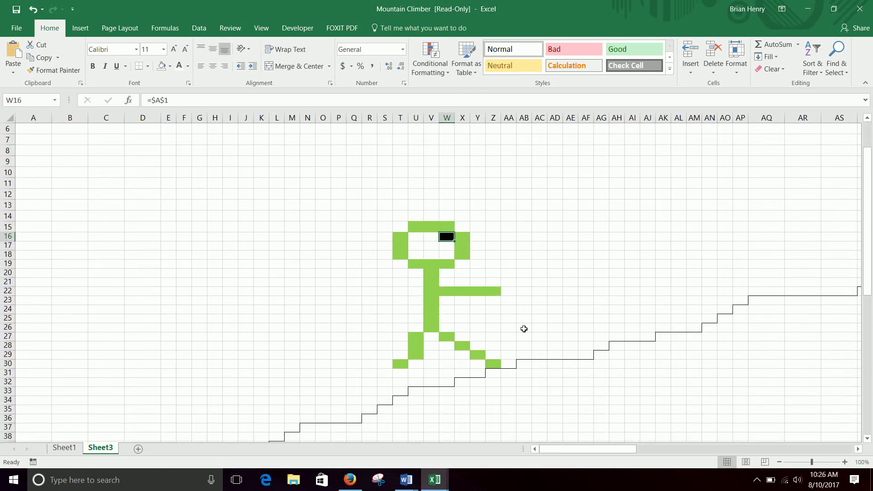
- Copy black W16 and paste it down Z18:Z26 as a walking stick
key(ctrl+c)
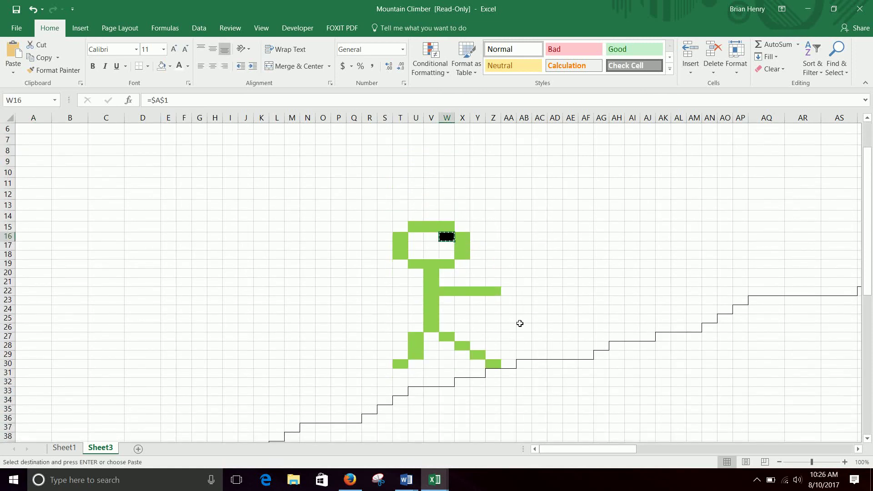
click(491, 284)
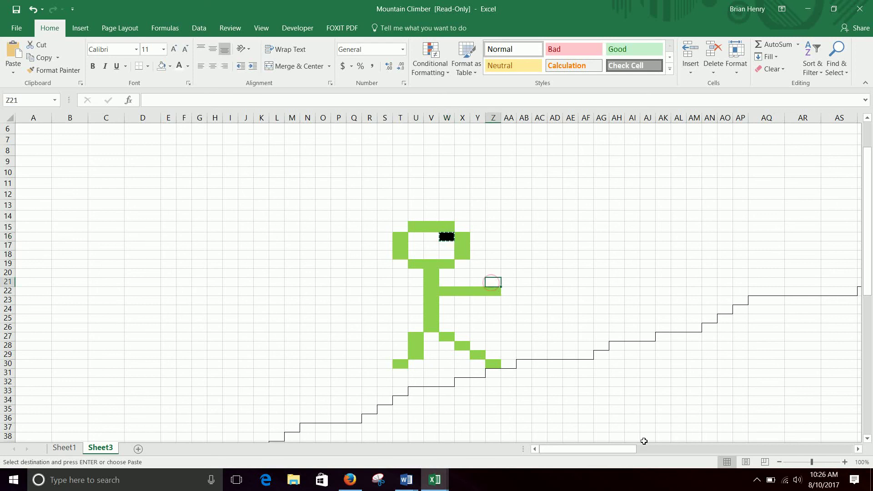
key(ctrl+v)
key(Up)
key(ctrl+v)
key(Up)
key(ctrl+v)
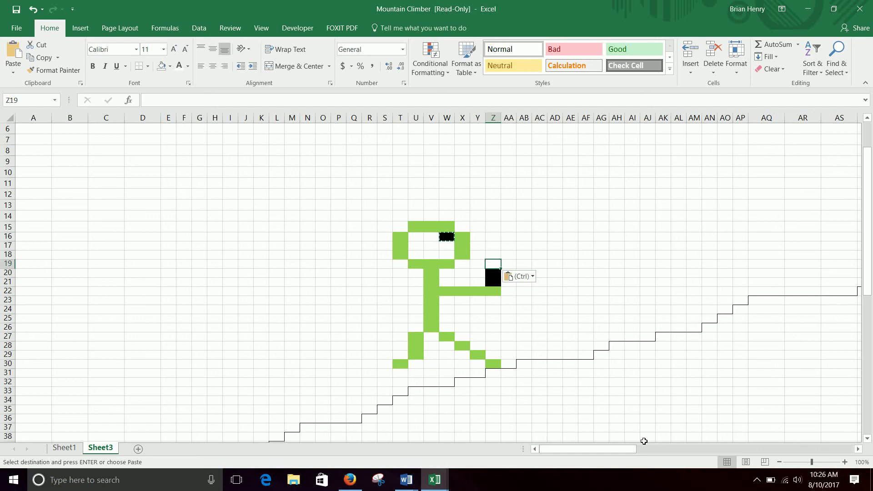
key(Up)
key(ctrl+v)
key(Down)
key(Down)
key(Down)
key(Down)
key(Down)
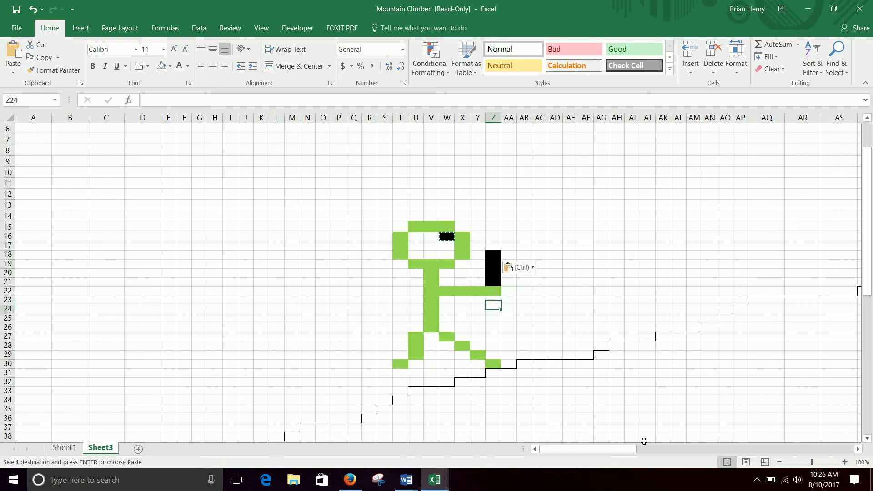
key(ctrl+v)
key(Down)
key(ctrl+v)
key(Down)
key(ctrl+v)
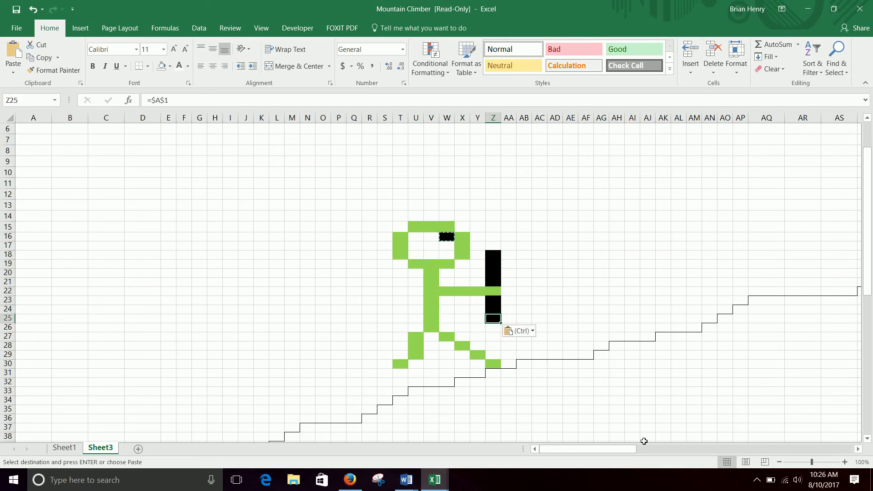
key(Down)
key(ctrl+v)
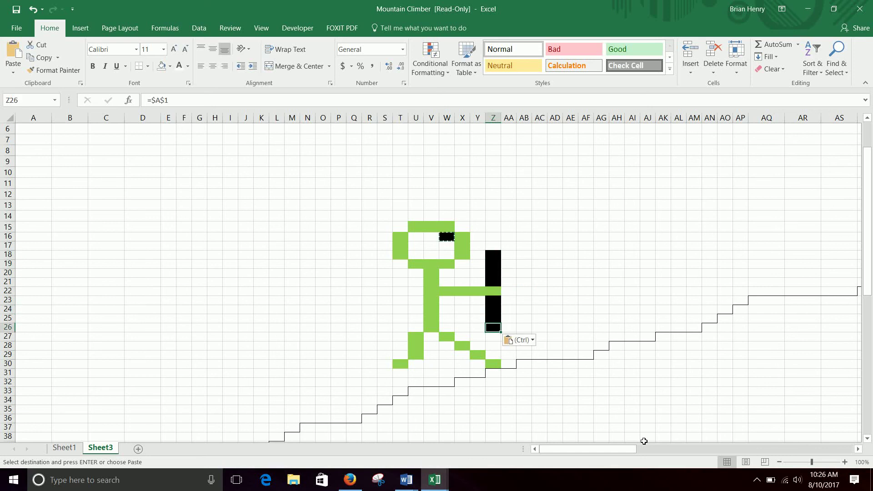
- Delete the old green leg cells X28, Y29, Z30, U29, U28 and T30
click(450, 340)
key(Right)
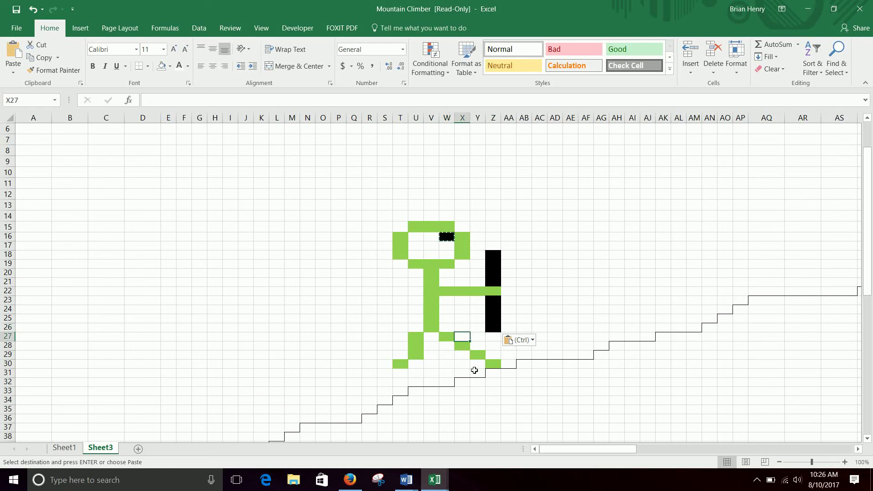
key(Right)
key(Down)
key(Left)
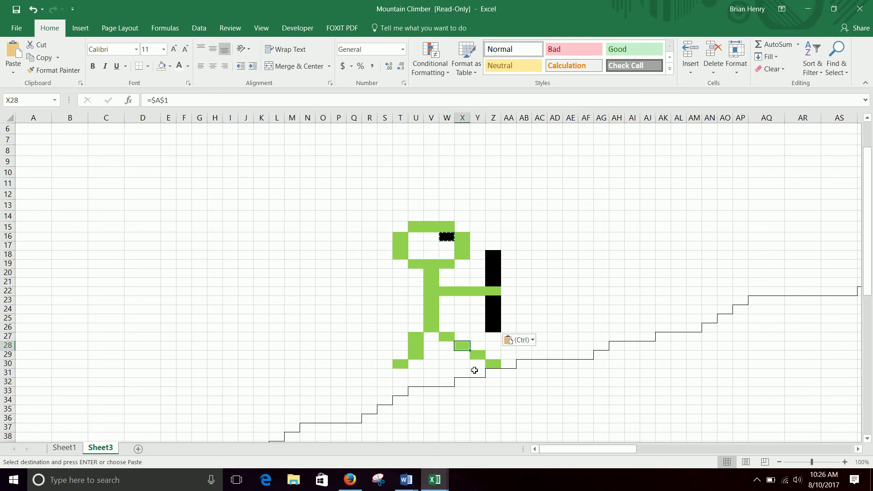
key(Delete)
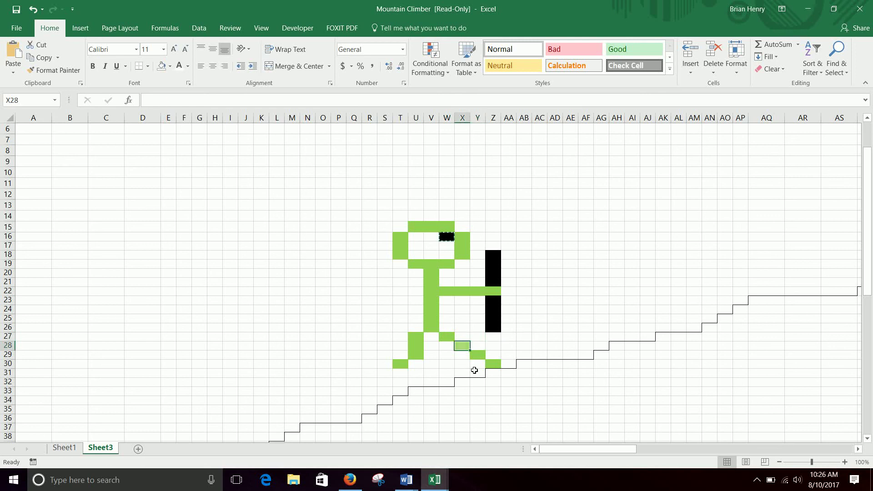
key(Down)
key(Right)
key(Delete)
key(Right)
key(Down)
key(Delete)
key(Left)
key(Left)
key(Left)
key(Left)
key(Left)
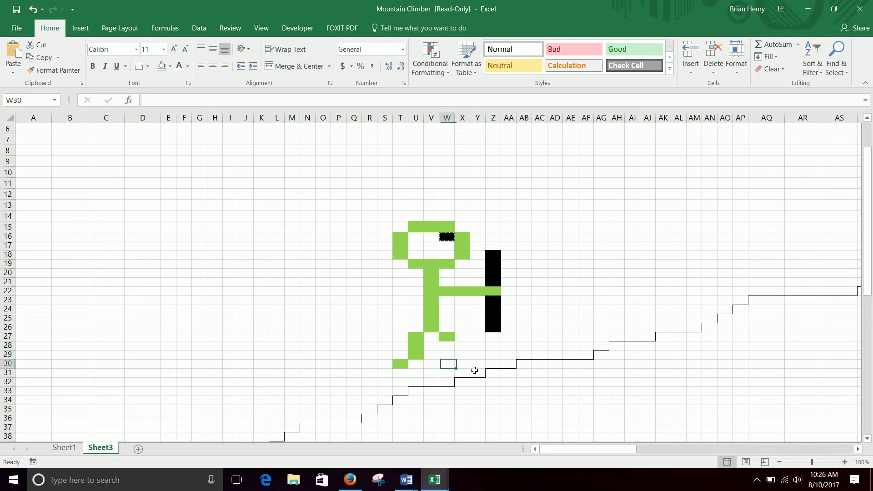
key(Up)
key(Delete)
key(Up)
key(Delete)
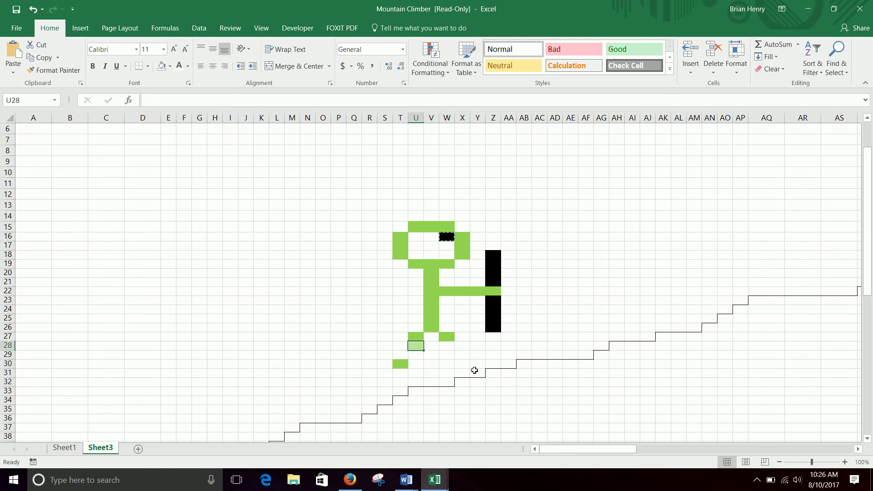
key(Down)
key(Down)
key(Left)
key(Delete)
key(Right)
key(Right)
- Copy green U27 and paste it into R28:T28 as the back foot
key(Up)
key(Up)
key(Up)
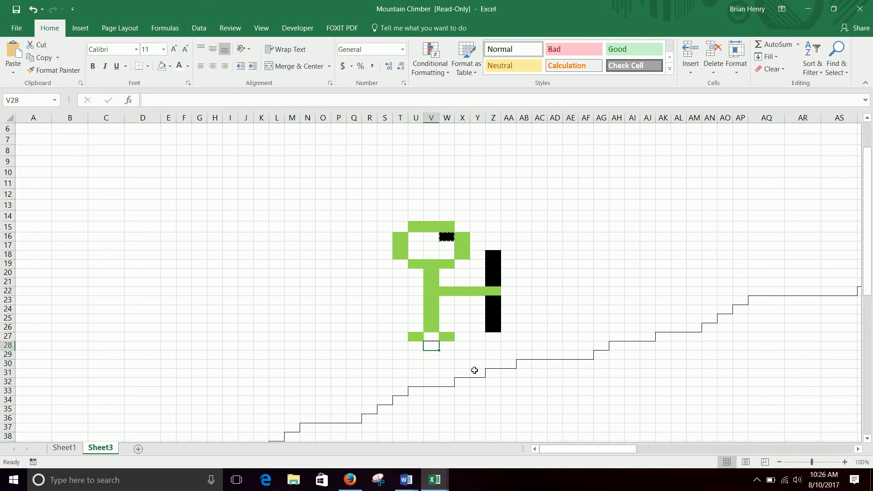
key(Left)
key(ctrl+c)
key(Down)
key(Left)
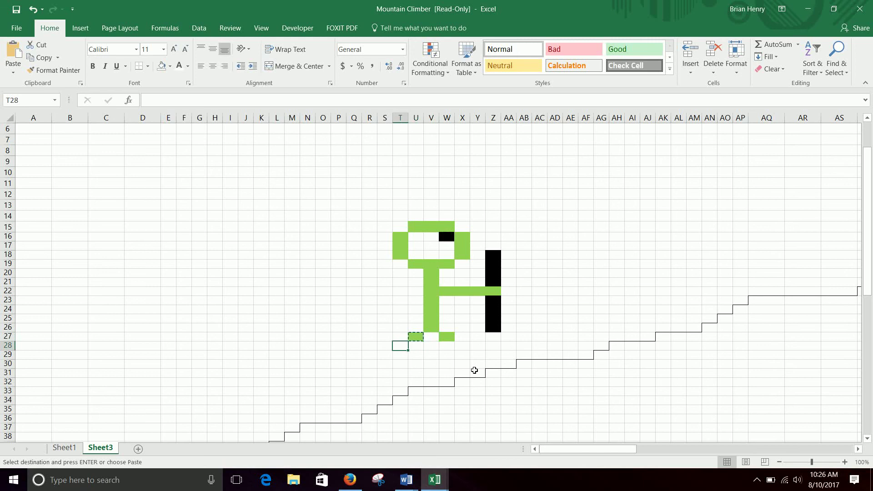
key(ctrl+v)
key(Left)
key(ctrl+v)
key(Left)
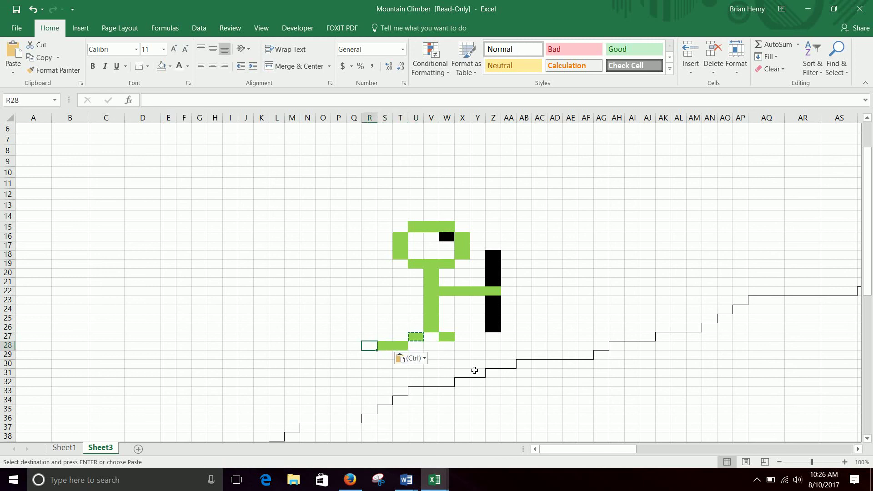
key(ctrl+v)
key(Right)
key(Right)
key(Right)
- Paste the green cell into X27, Y27 and Z27 for the front leg
key(Right)
key(Right)
key(Right)
key(Up)
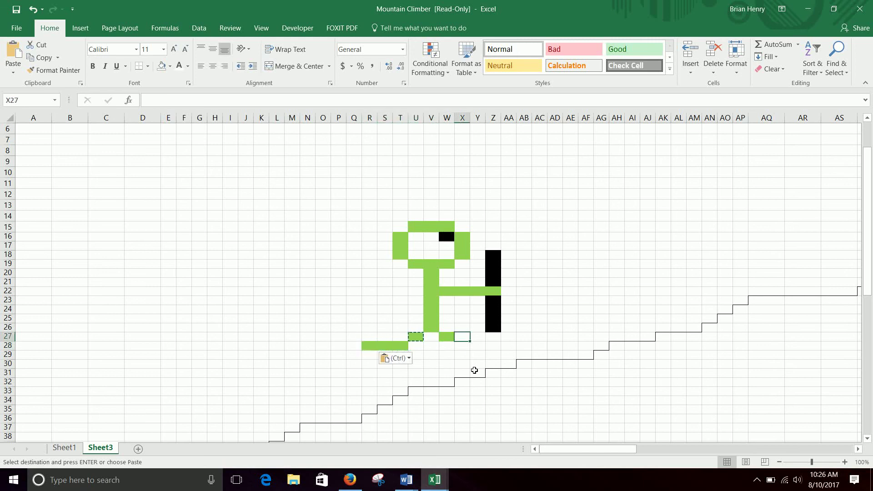
key(ctrl+v)
key(Right)
key(ctrl+v)
key(ctrl+Right)
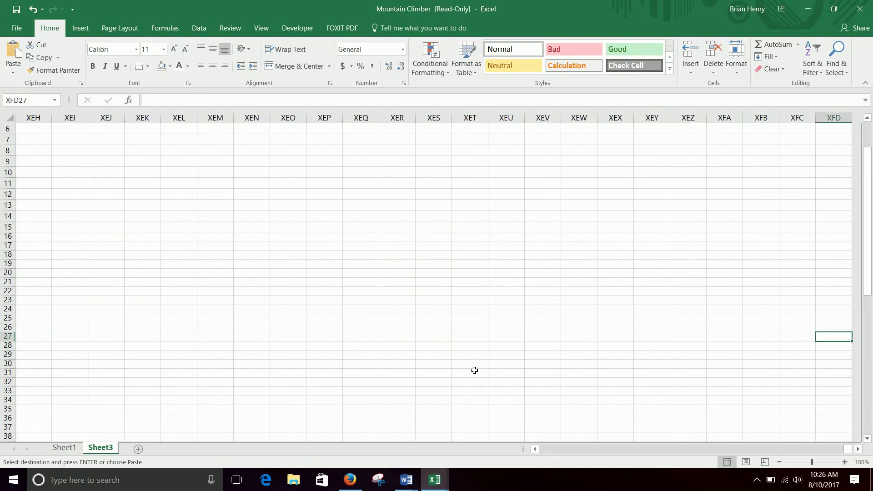
key(ctrl+Left)
key(Left)
key(Left)
key(Left)
key(Left)
key(Left)
key(Left)
key(Left)
key(Left)
key(Left)
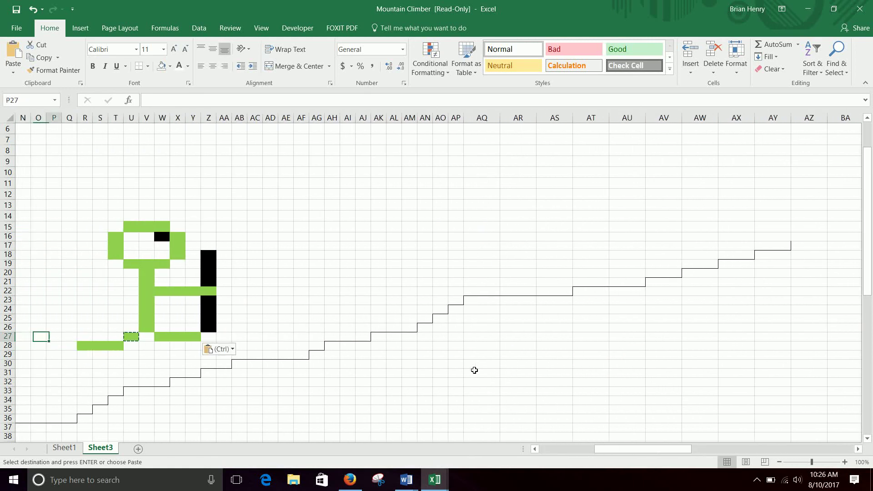
key(Right)
key(Right)
key(Right)
key(Right)
key(Right)
key(Right)
key(Right)
key(Right)
key(Right)
key(Right)
key(Right)
key(Right)
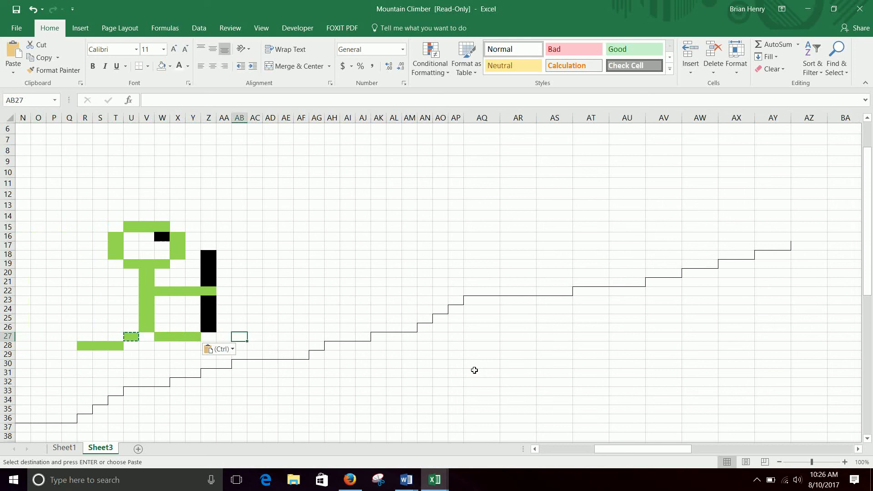
key(Left)
key(Left)
key(ctrl+v)
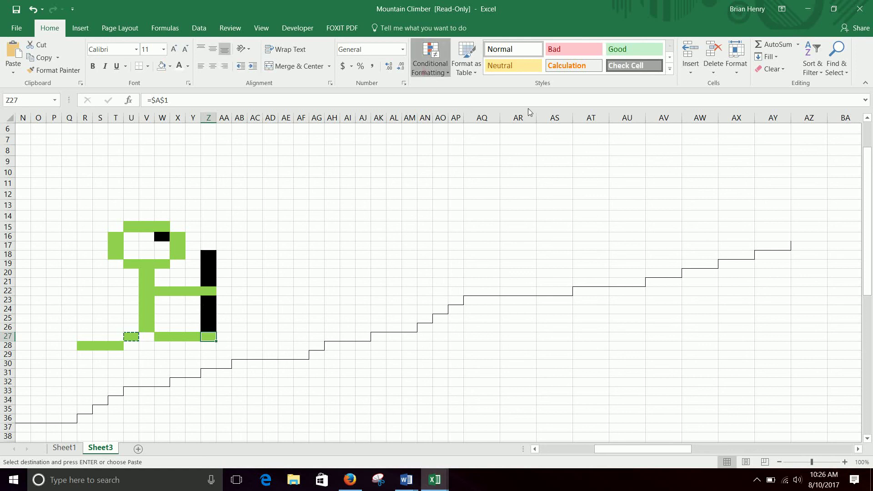
- Re-paste green into Z27 and select A1 to check its value
click(428, 72)
click(275, 299)
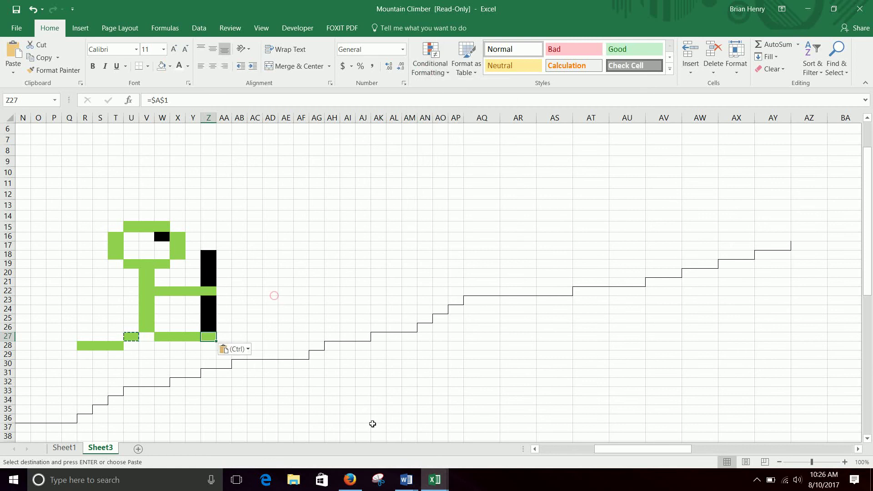
click(544, 450)
scroll(148, 306, up, 2)
key(ctrl+v)
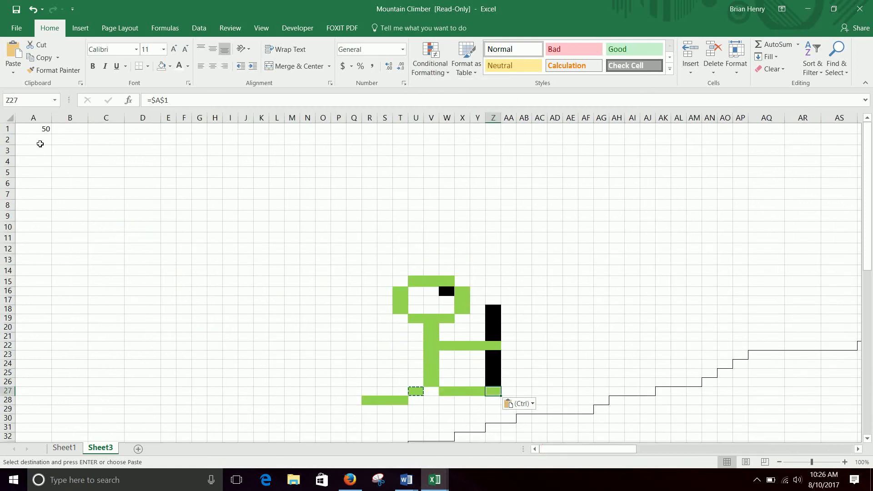
click(36, 130)
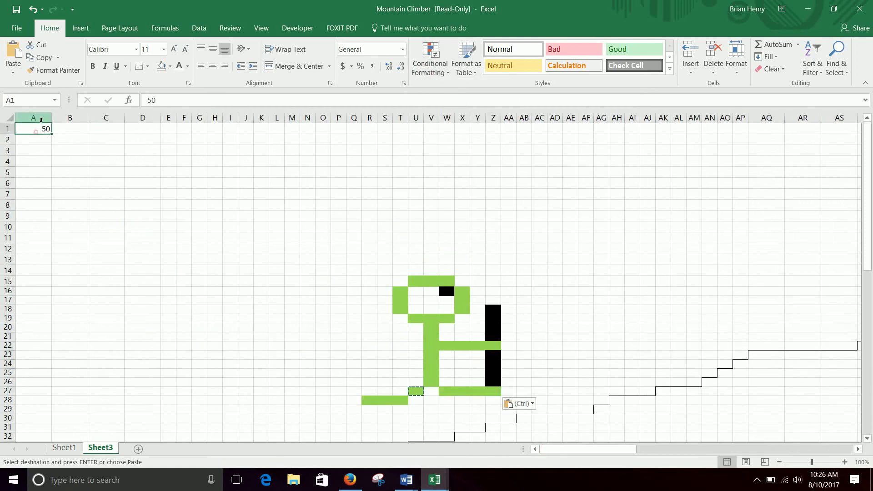
- On Sheet1, set A1 to 730 and inspect the grade and passed-message cells
click(64, 448)
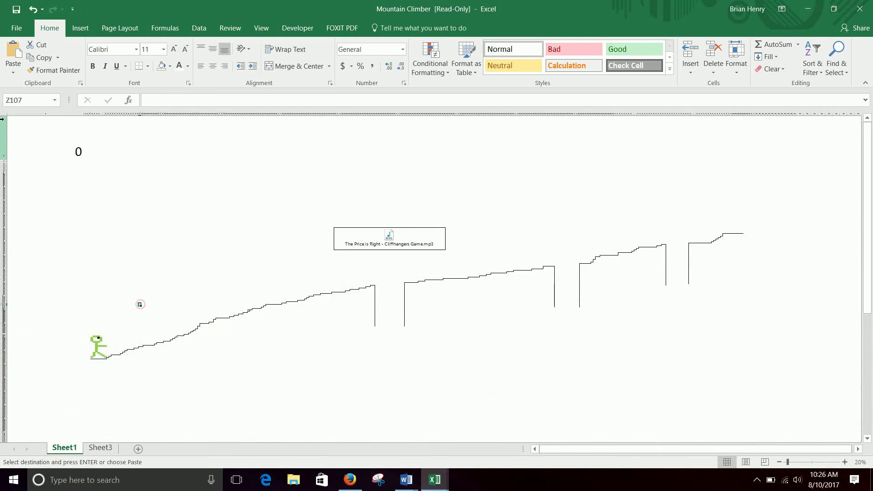
click(25, 131)
text(70)
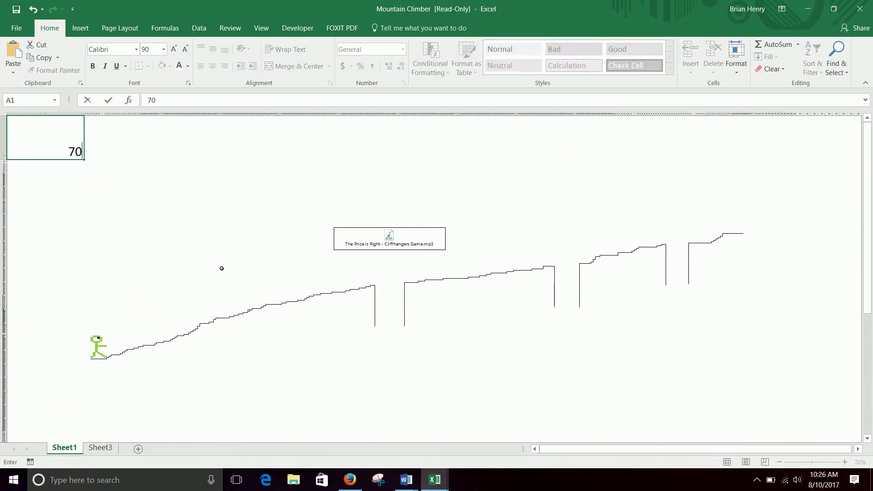
key(BackSpace)
text(30)
key(Return)
click(477, 235)
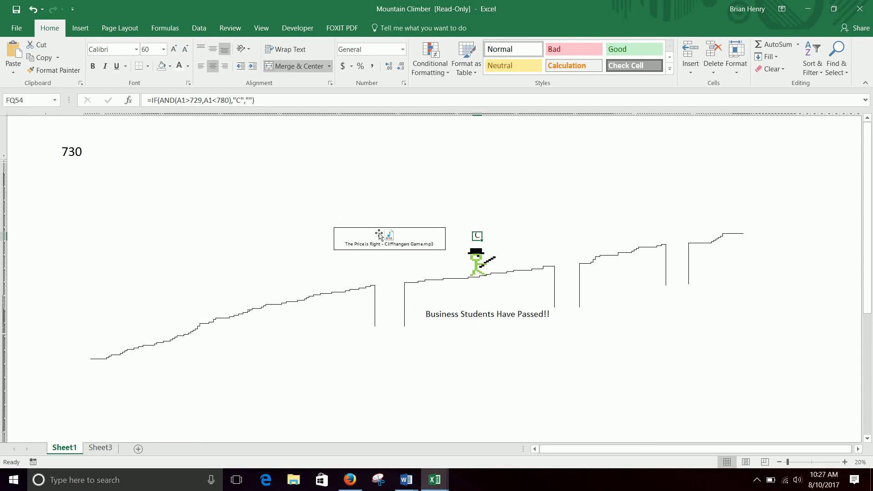
click(449, 303)
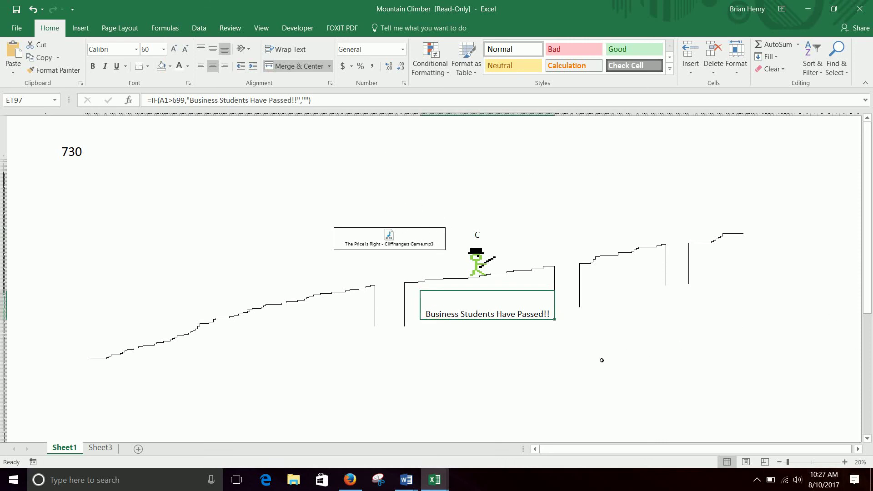
- Enter 800 in A1 to advance the climber to a B- grade
click(41, 147)
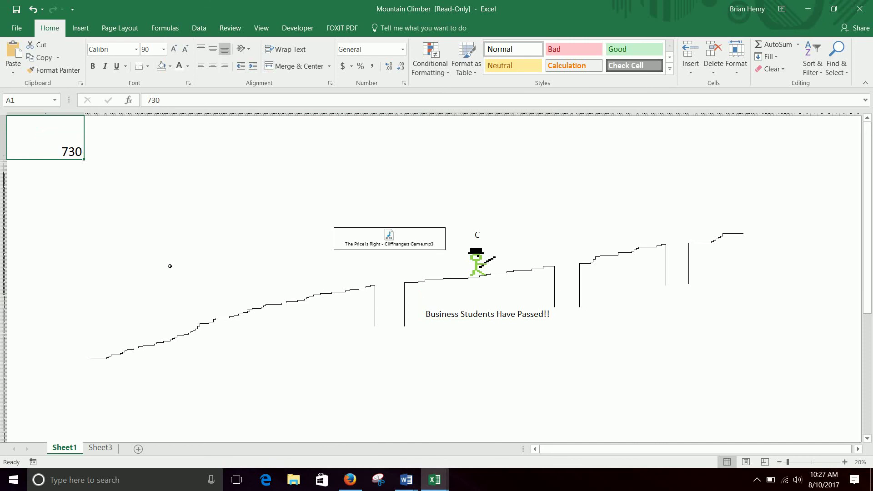
text(800)
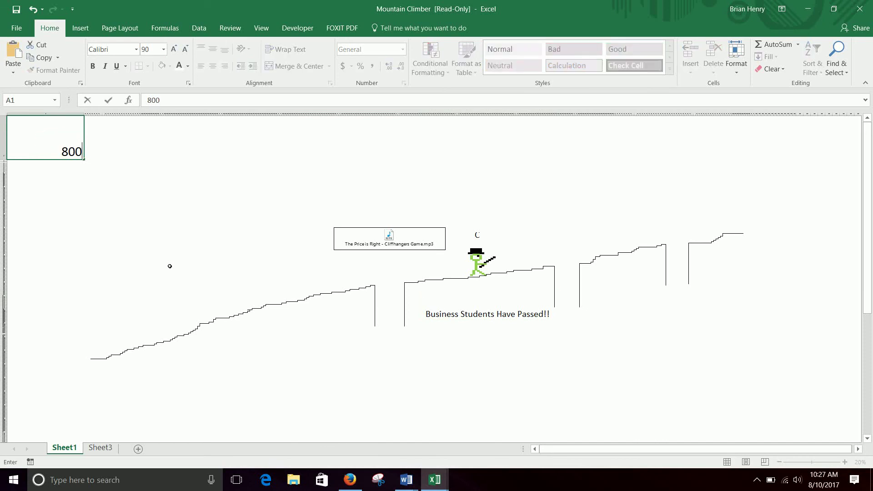
key(Return)
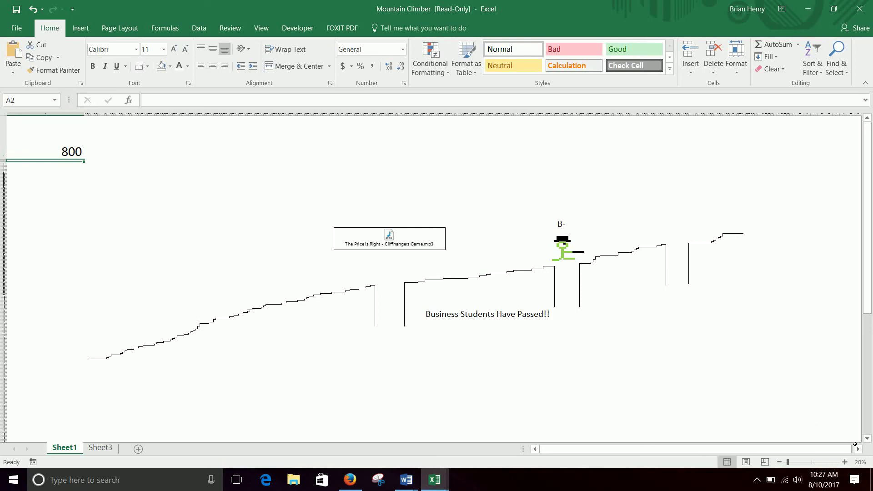
- Stop the ActivePresenter recording from its system tray icon
click(760, 480)
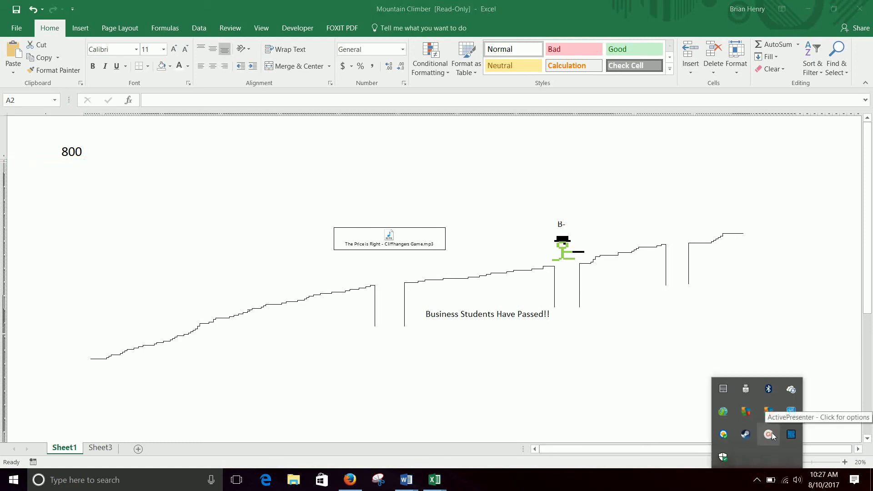
mouse_move(771, 436)
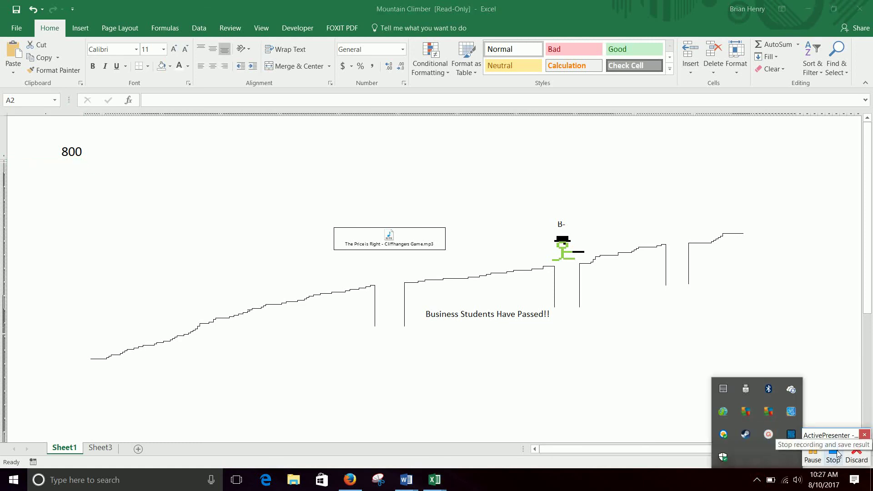
click(840, 454)
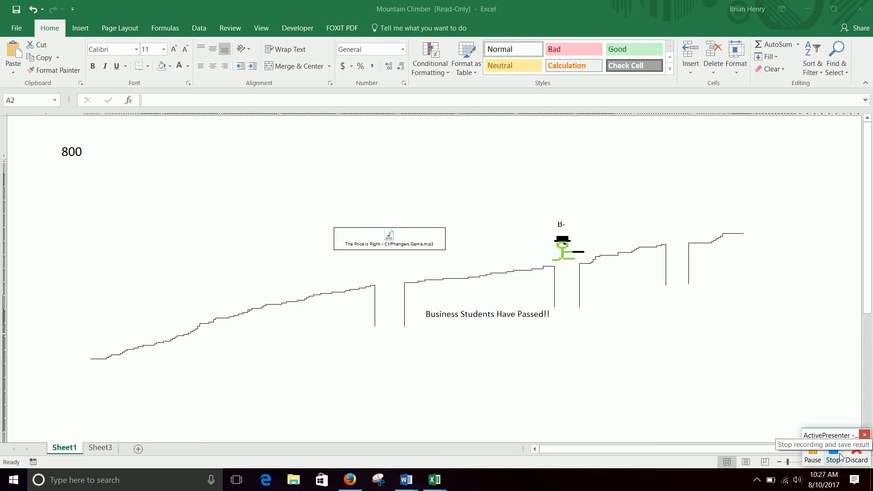